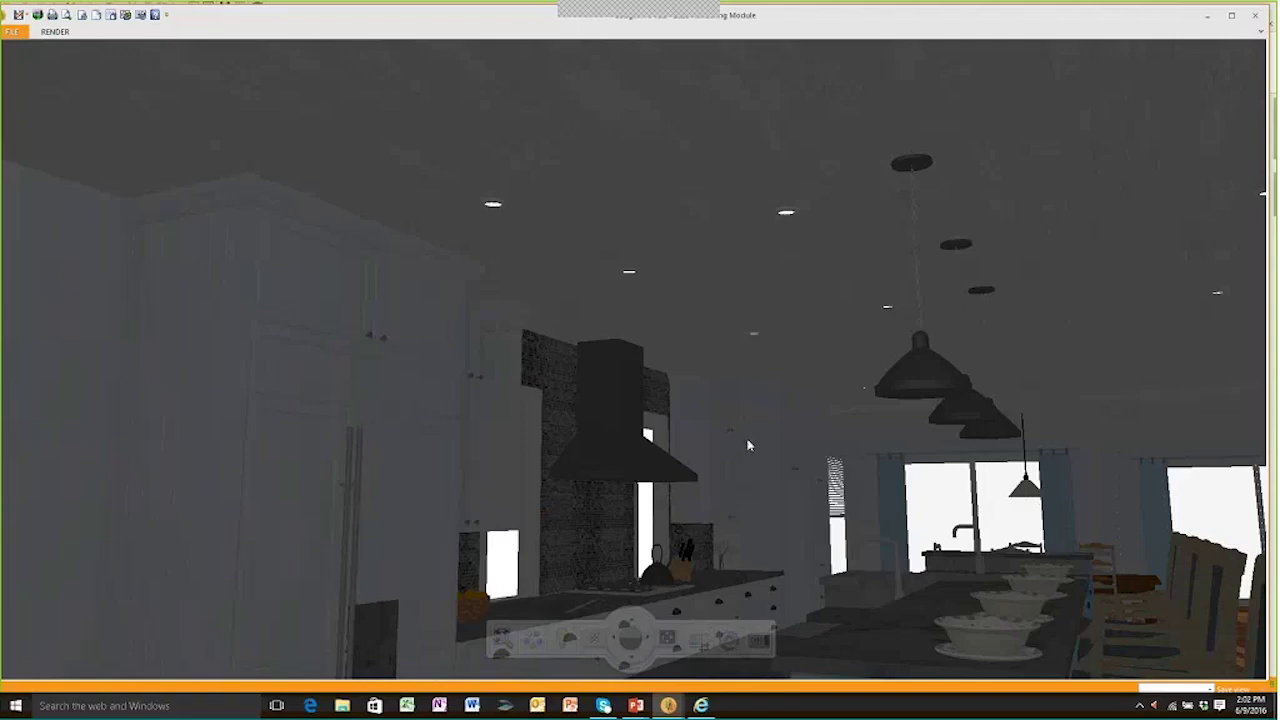
# Close the kitchen perspective rendering and start a new blank design
pyautogui.moveTo(758, 445); pyautogui.dragTo(733, 393)
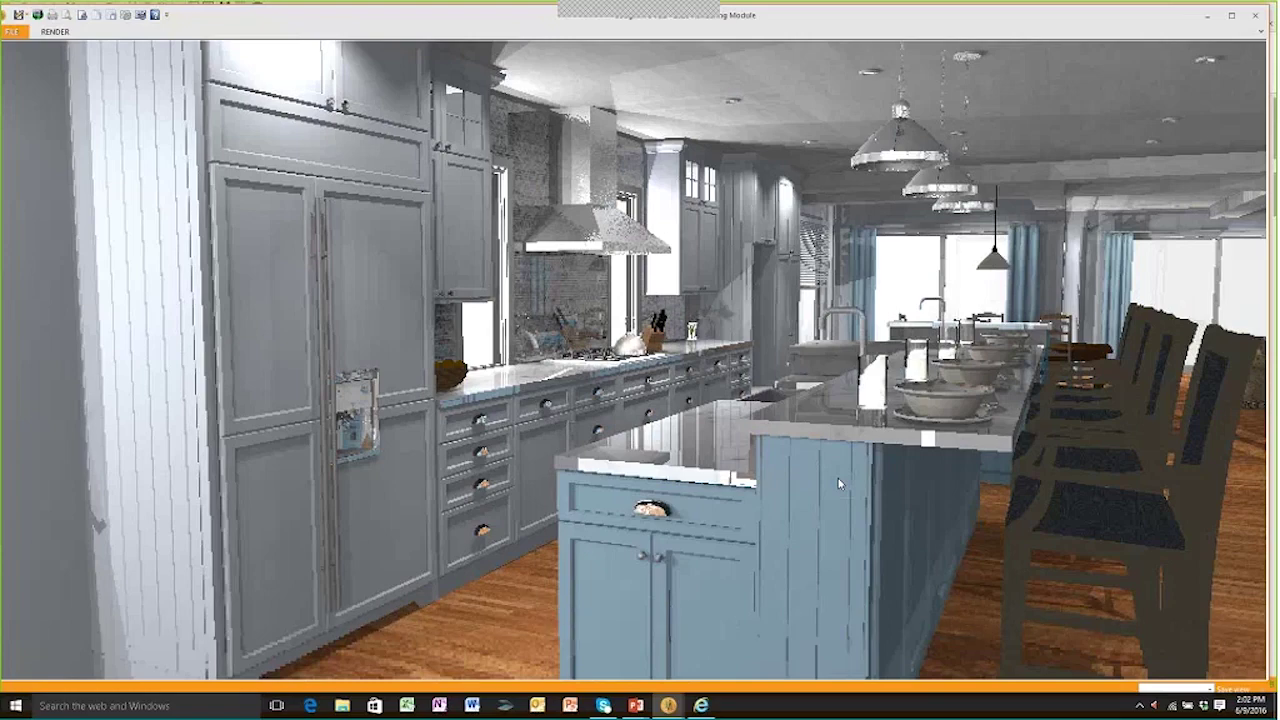
pyautogui.click(1259, 17)
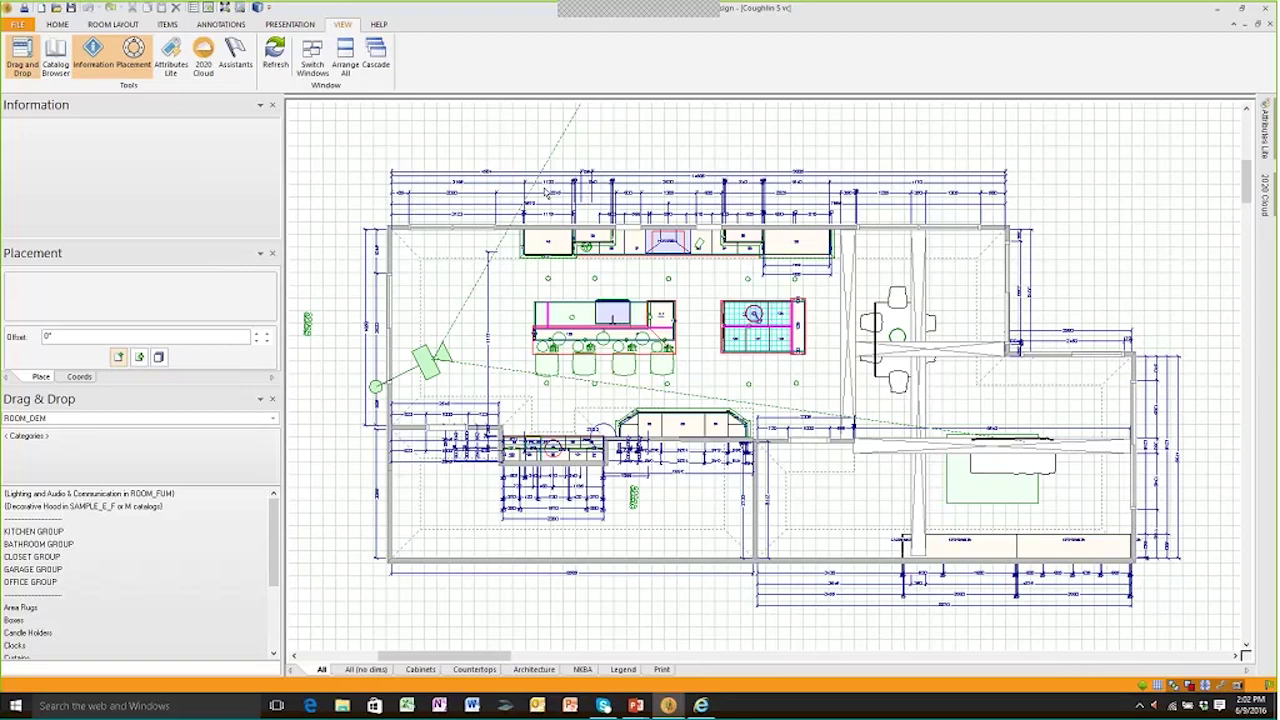
pyautogui.click(24, 26)
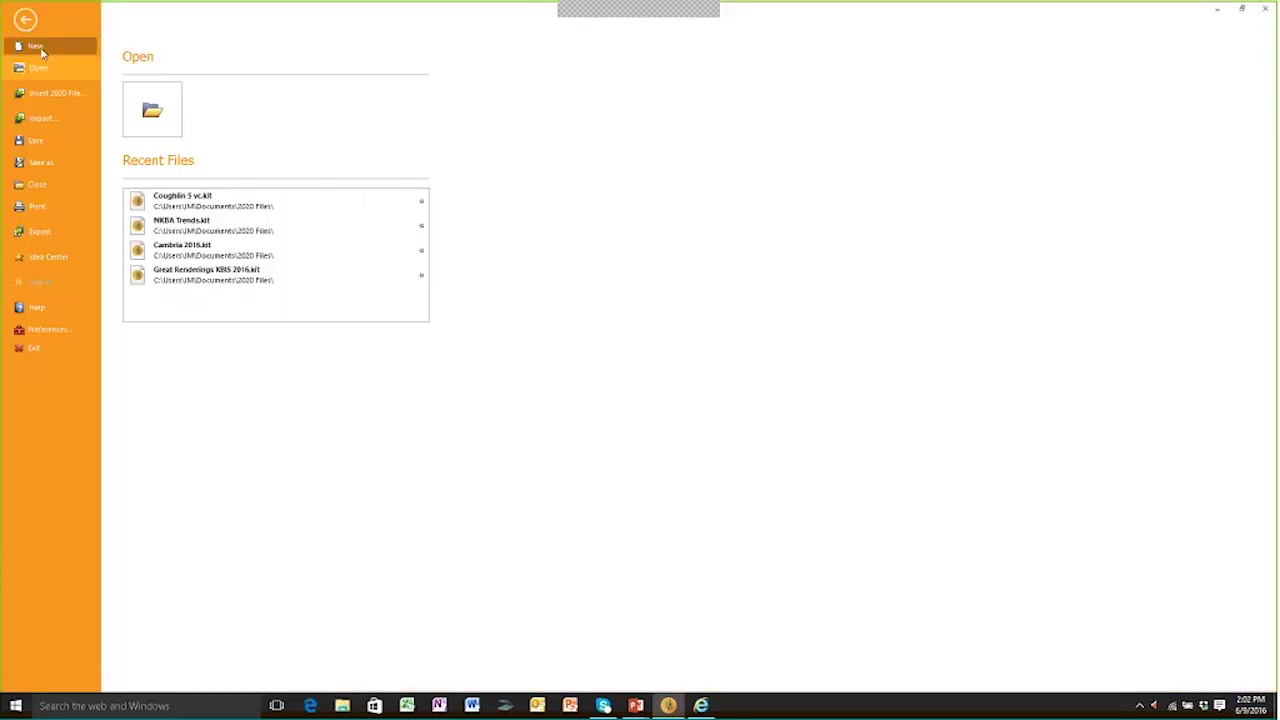
pyautogui.click(36, 47)
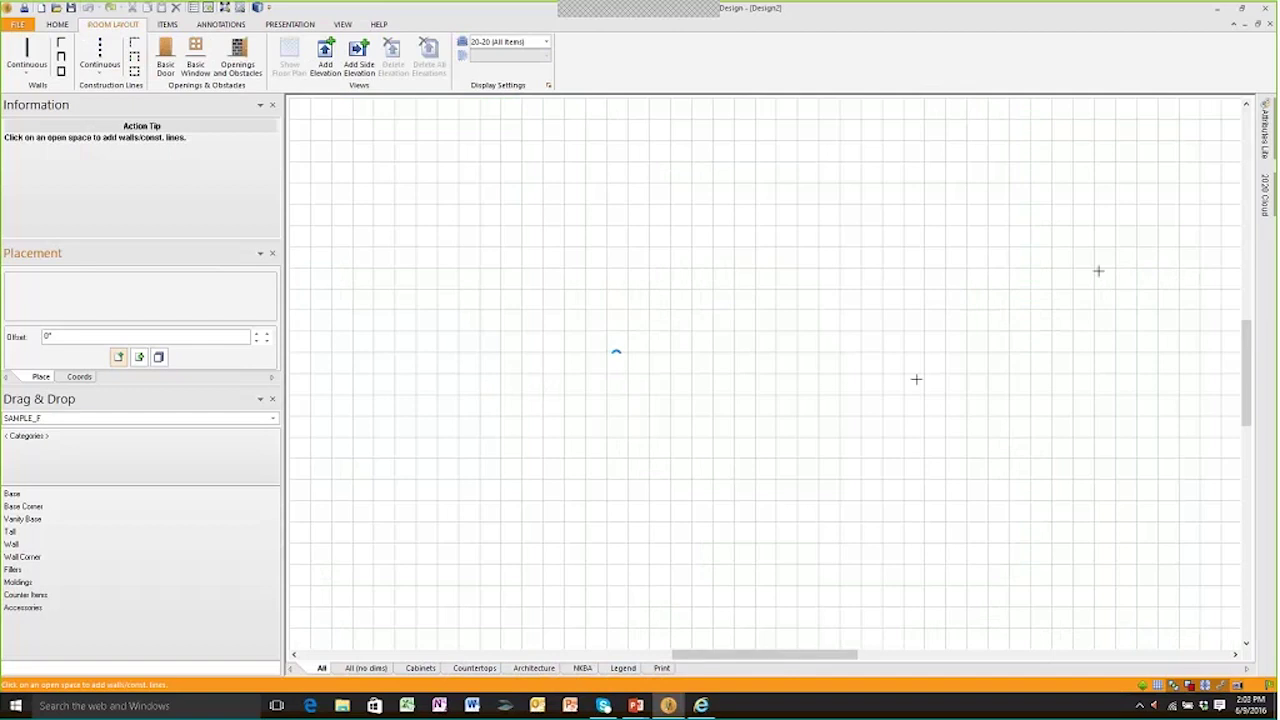
# Draw a U-shaped run of three walls about 190, 295 and 143 inches long, and undo it
pyautogui.click(1107, 142)
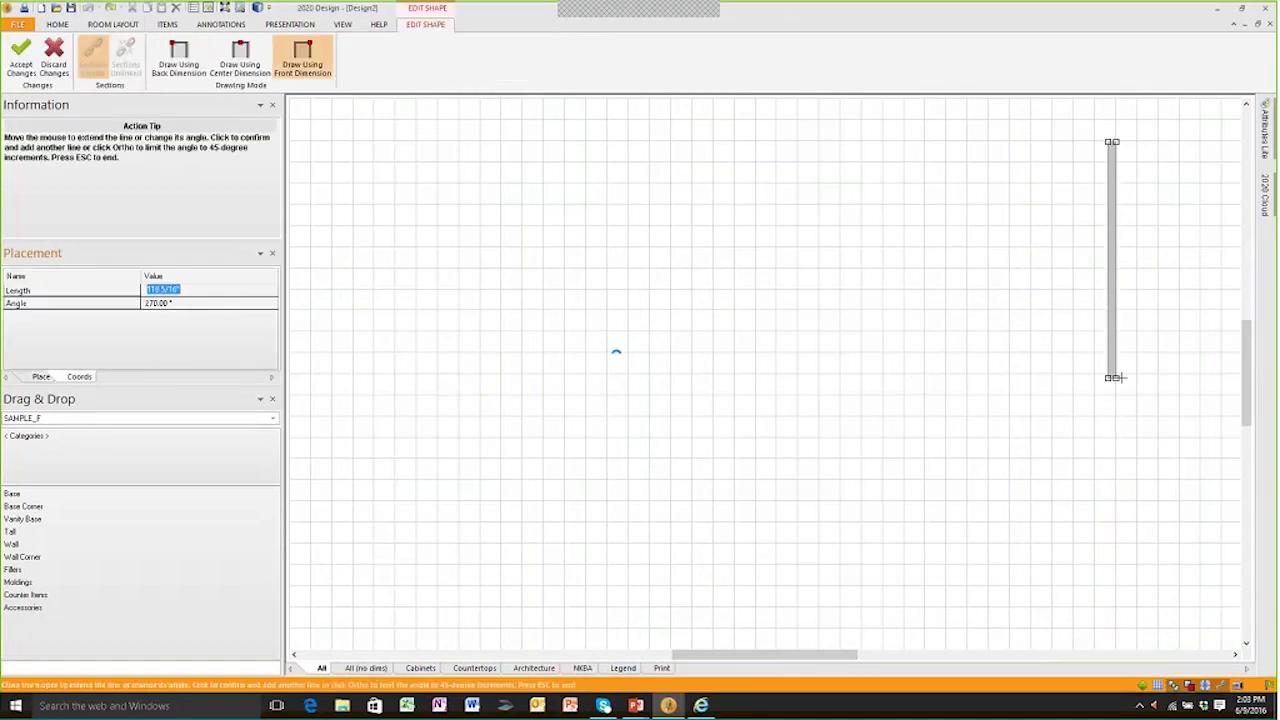
pyautogui.click(1115, 497)
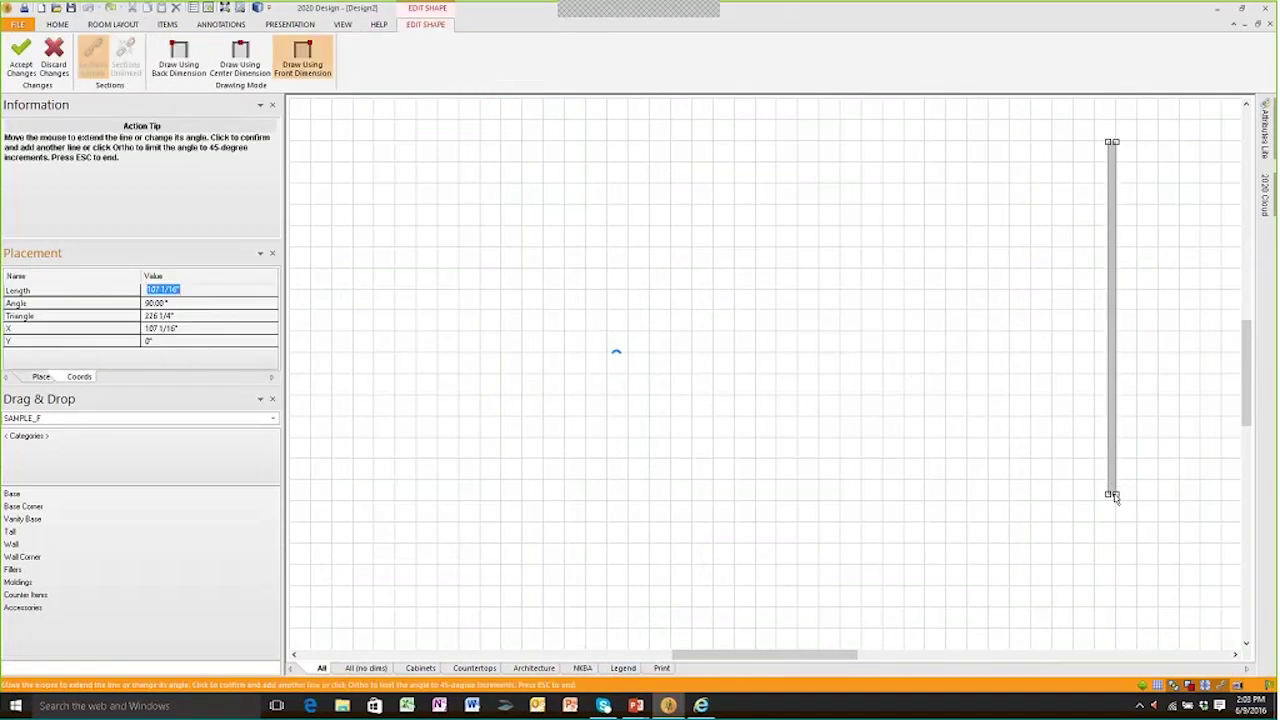
pyautogui.click(581, 497)
pyautogui.click(569, 241)
pyautogui.press('Escape')
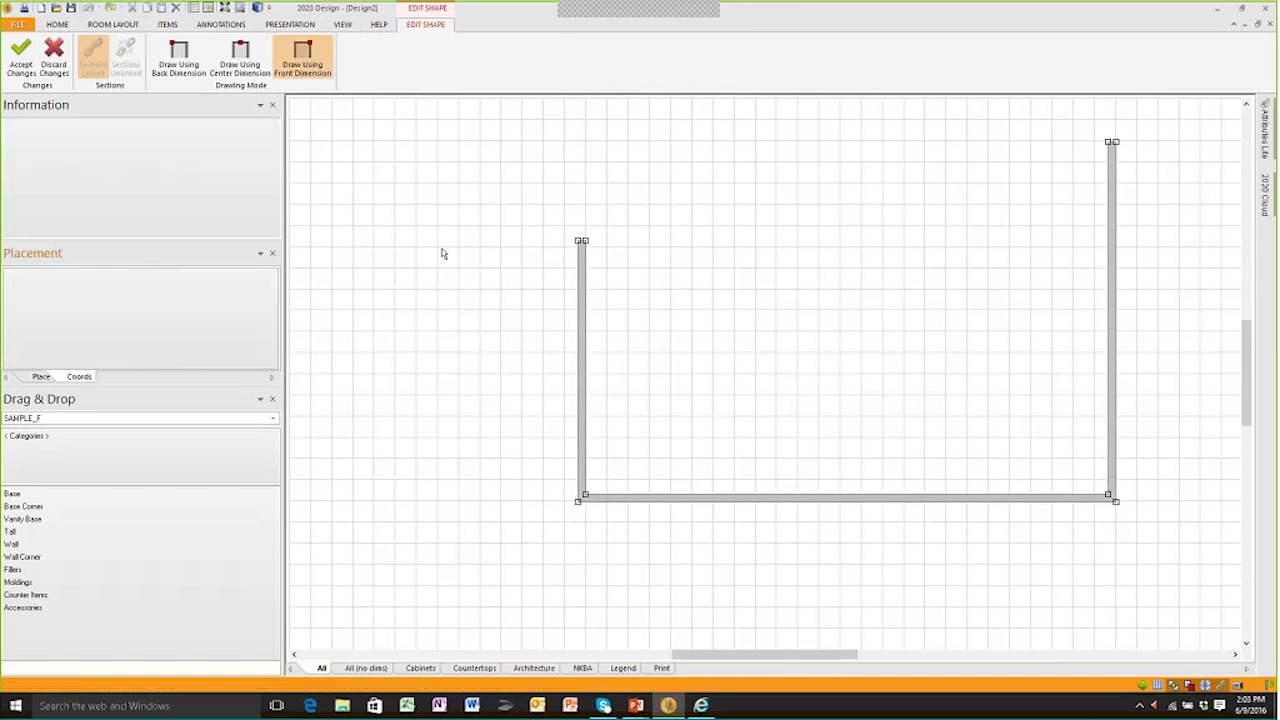
pyautogui.doubleClick(443, 253)
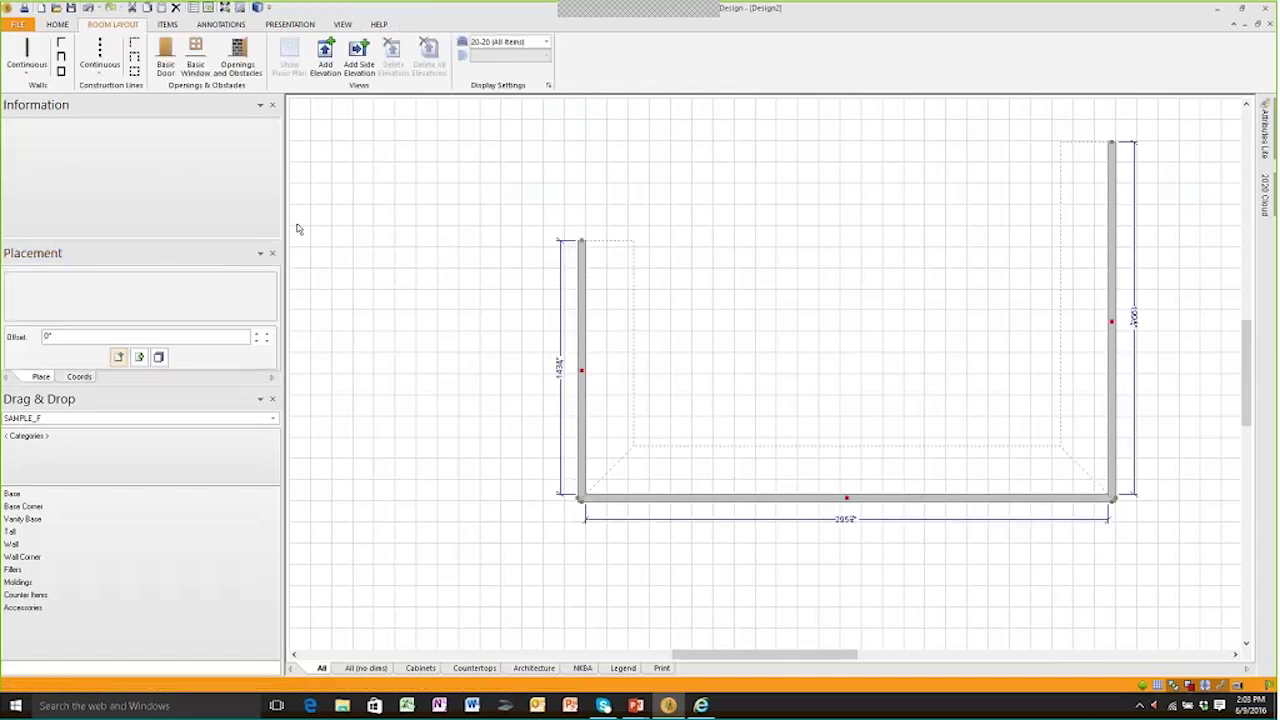
pyautogui.click(93, 14)
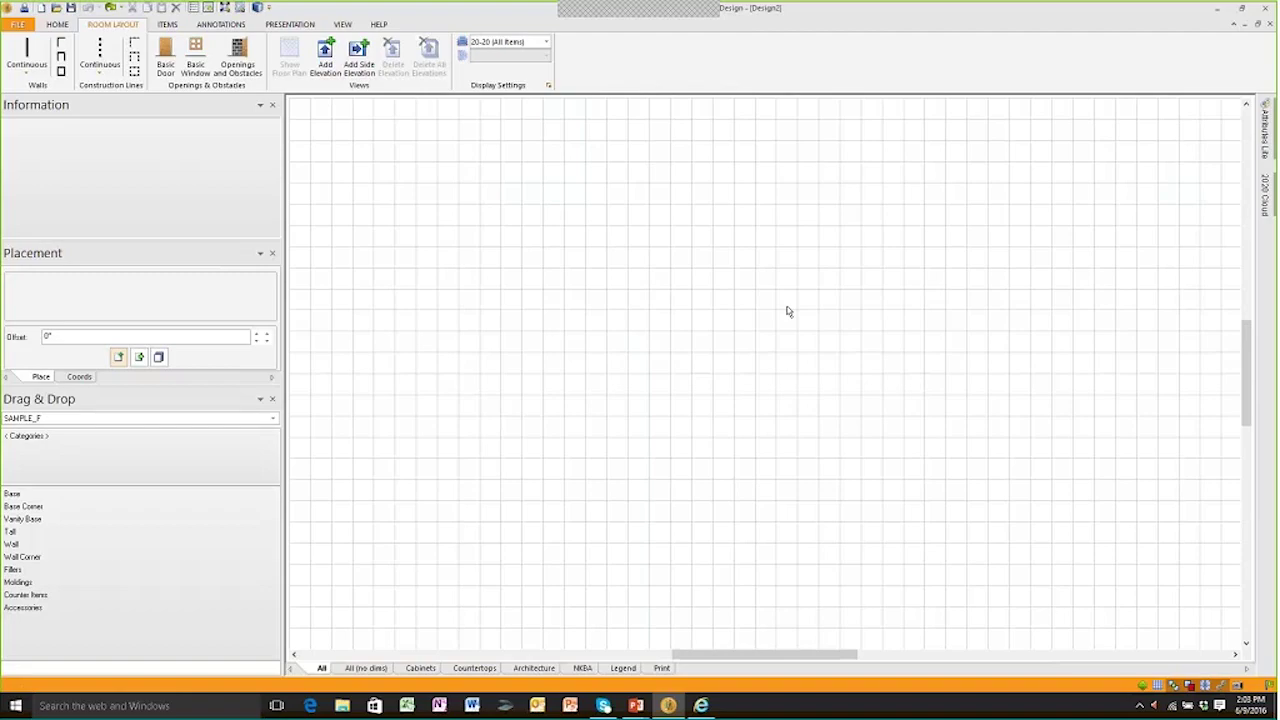
pyautogui.scroll(-5, 787, 312)
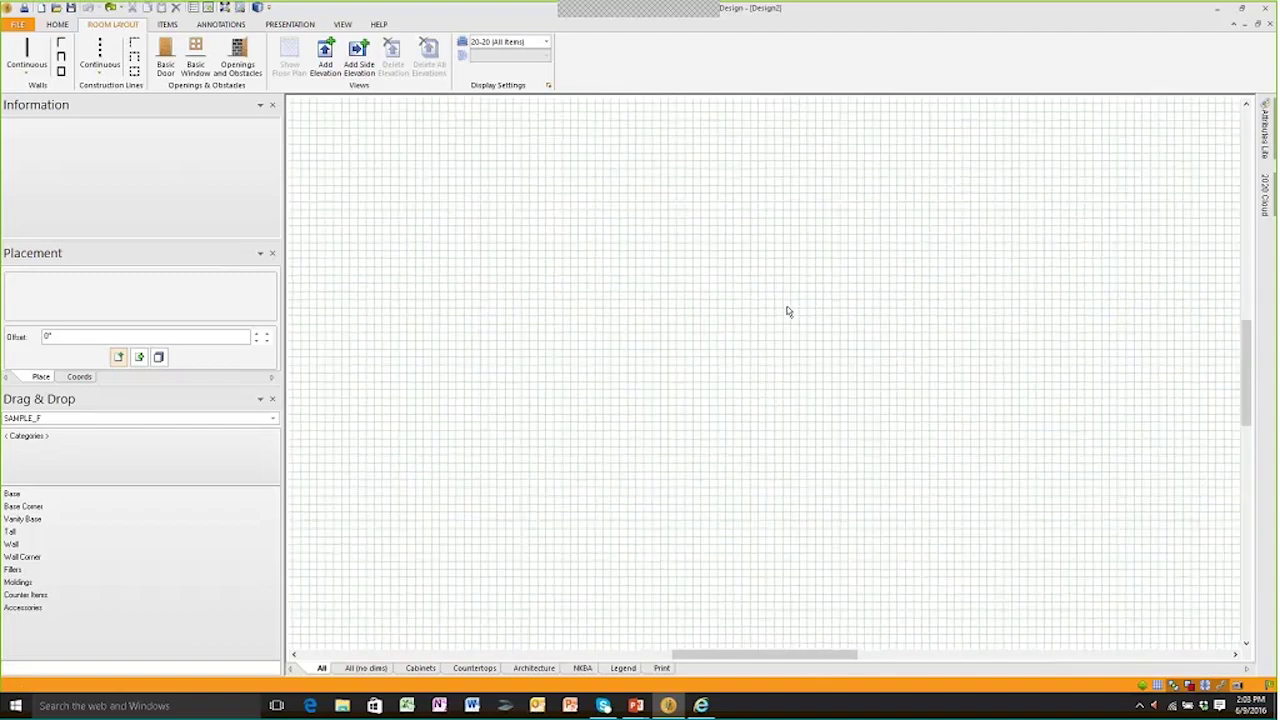
pyautogui.scroll(5, 787, 312)
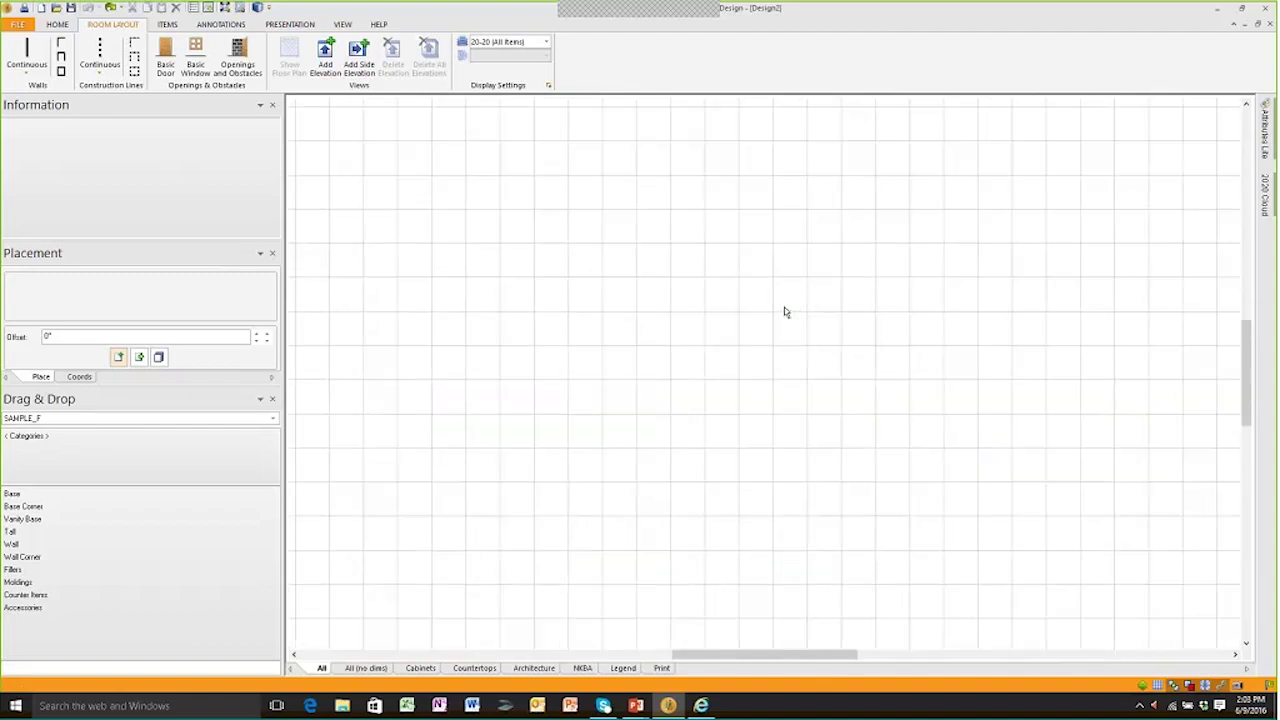
pyautogui.scroll(-2, 785, 312)
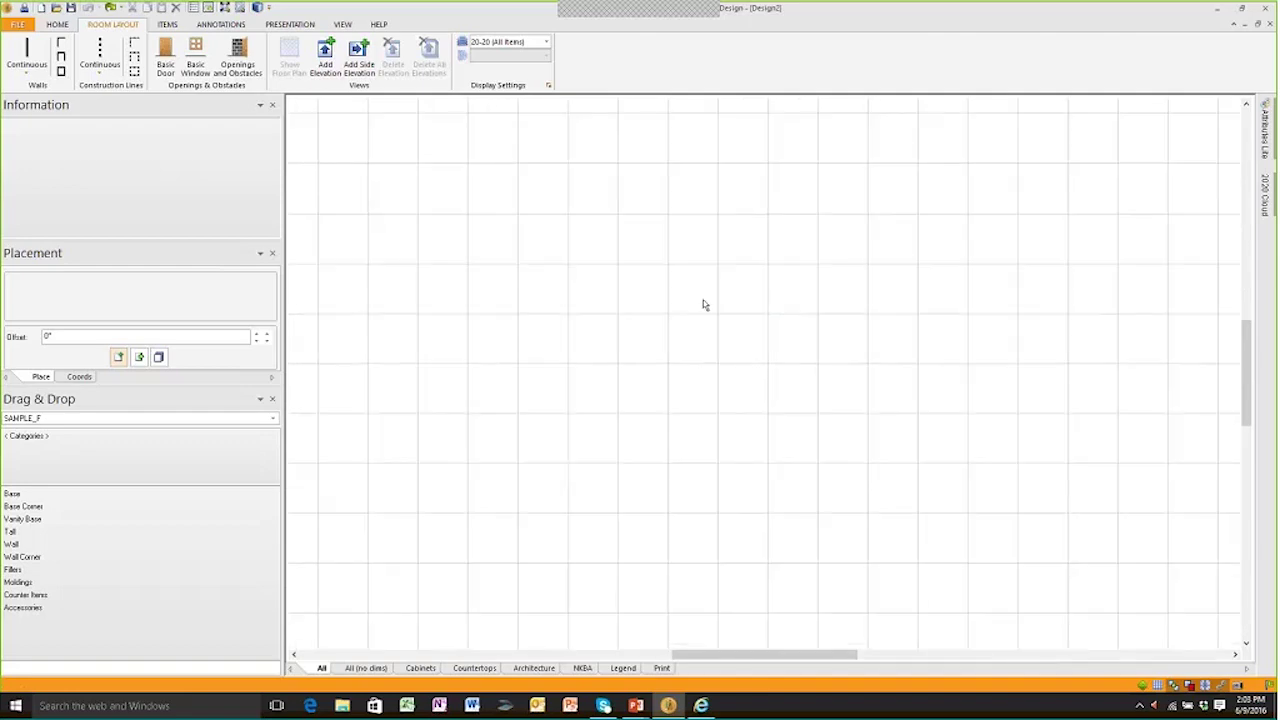
pyautogui.scroll(-3, 743, 318)
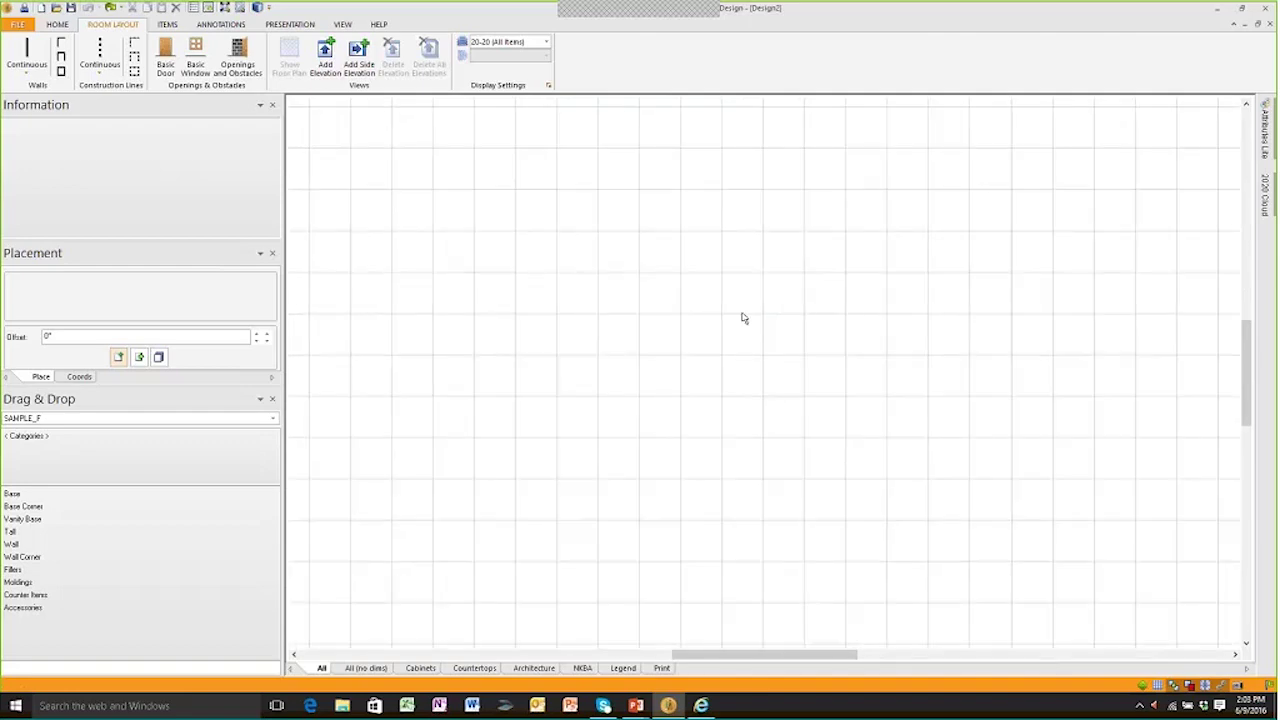
pyautogui.scroll(-4, 743, 318)
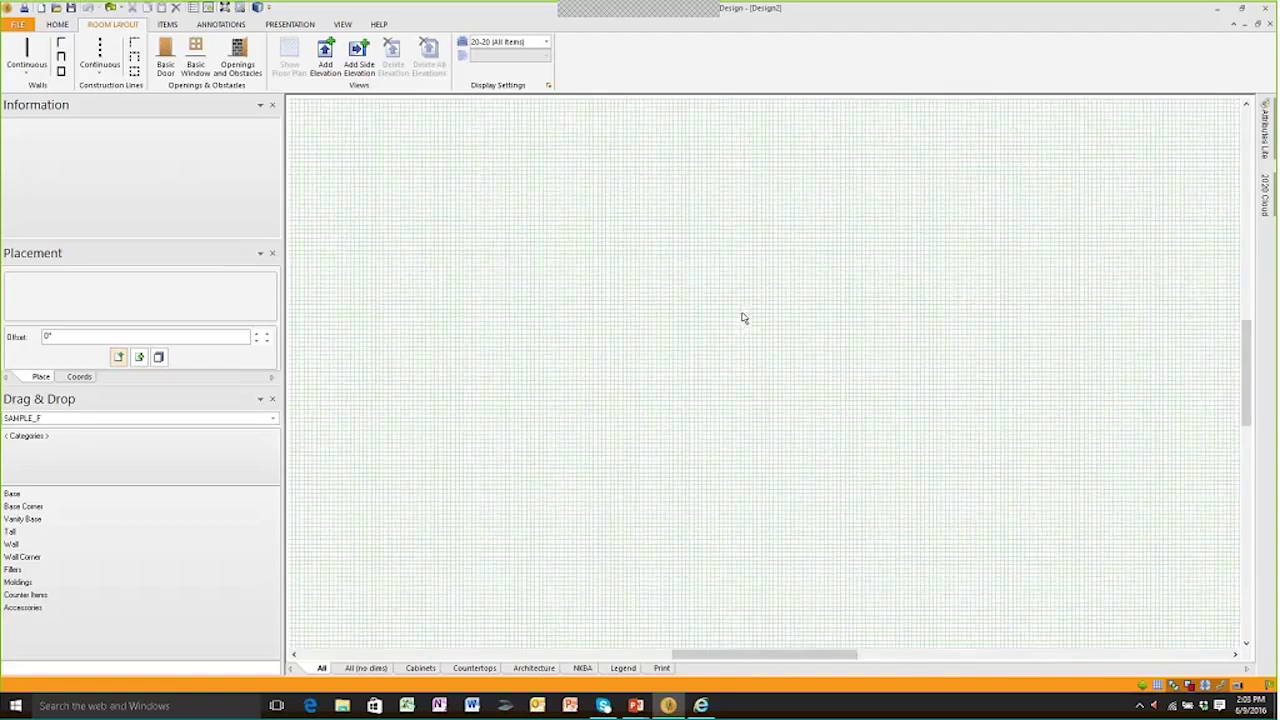
pyautogui.scroll(3, 631, 330)
pyautogui.scroll(2, 731, 298)
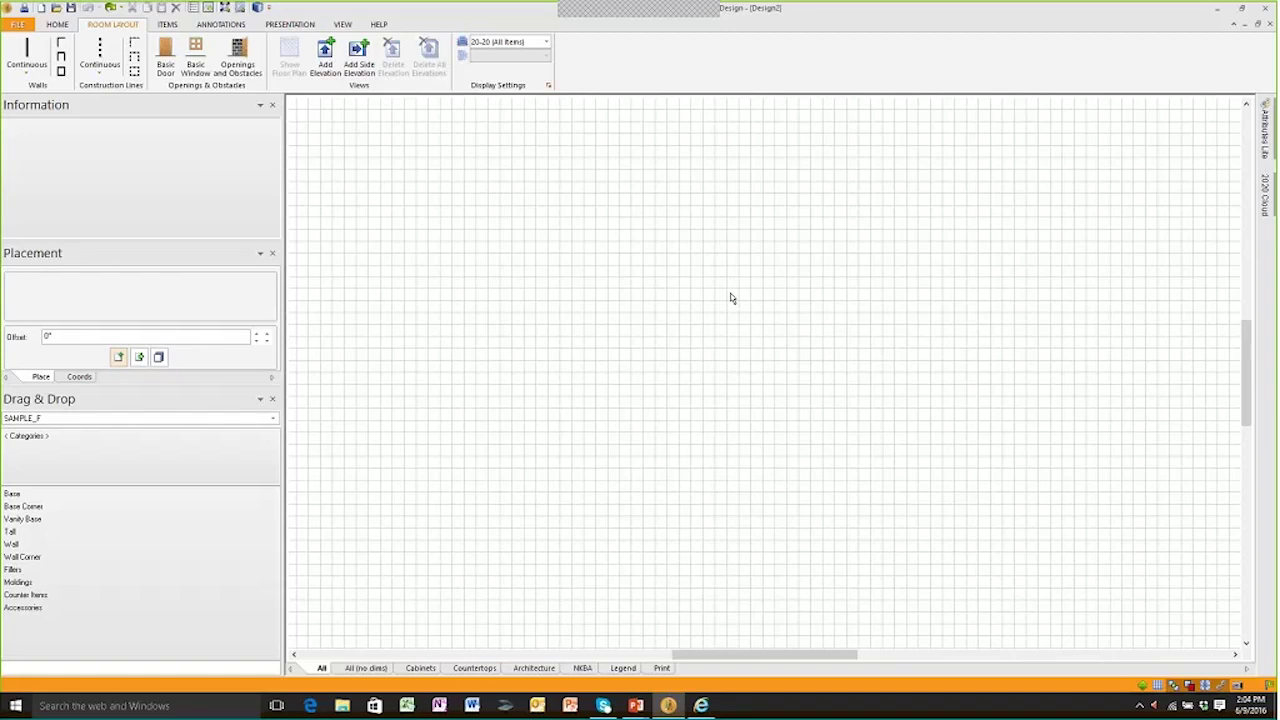
# Review the file, home, room layout, items, annotation, presentation, view and help commands, including the list of available catalogs
pyautogui.click(28, 26)
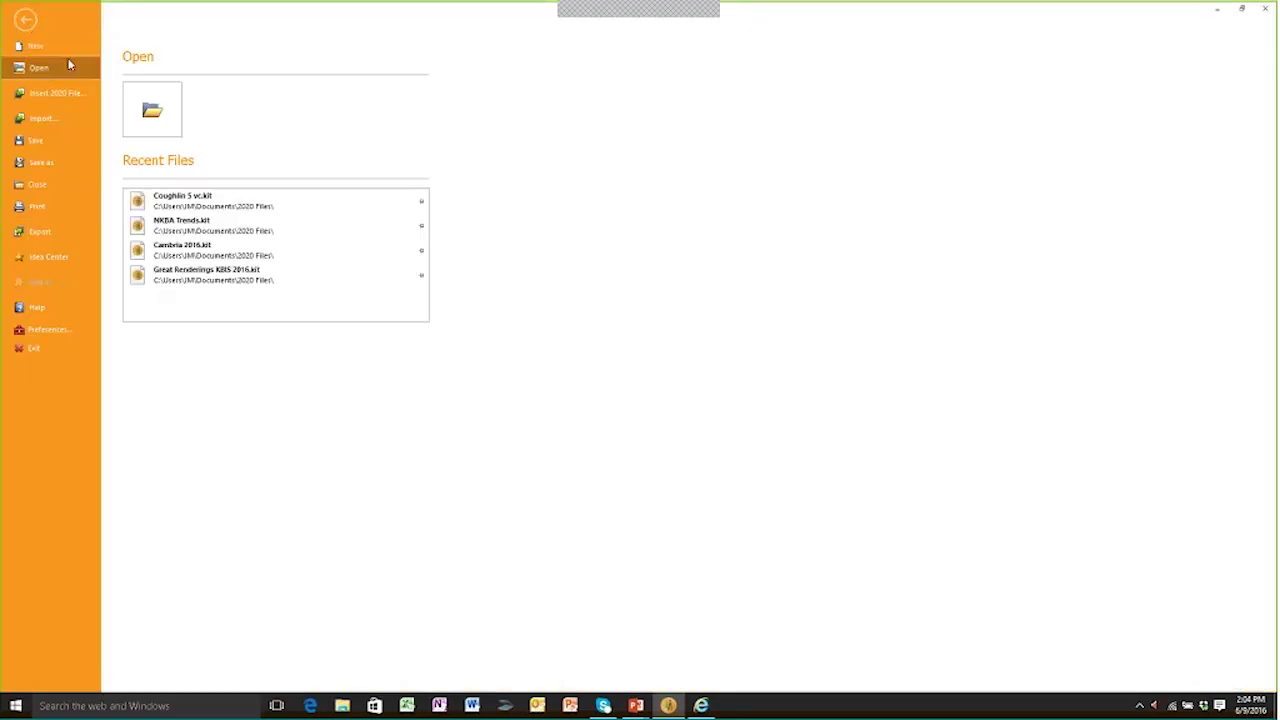
pyautogui.click(28, 21)
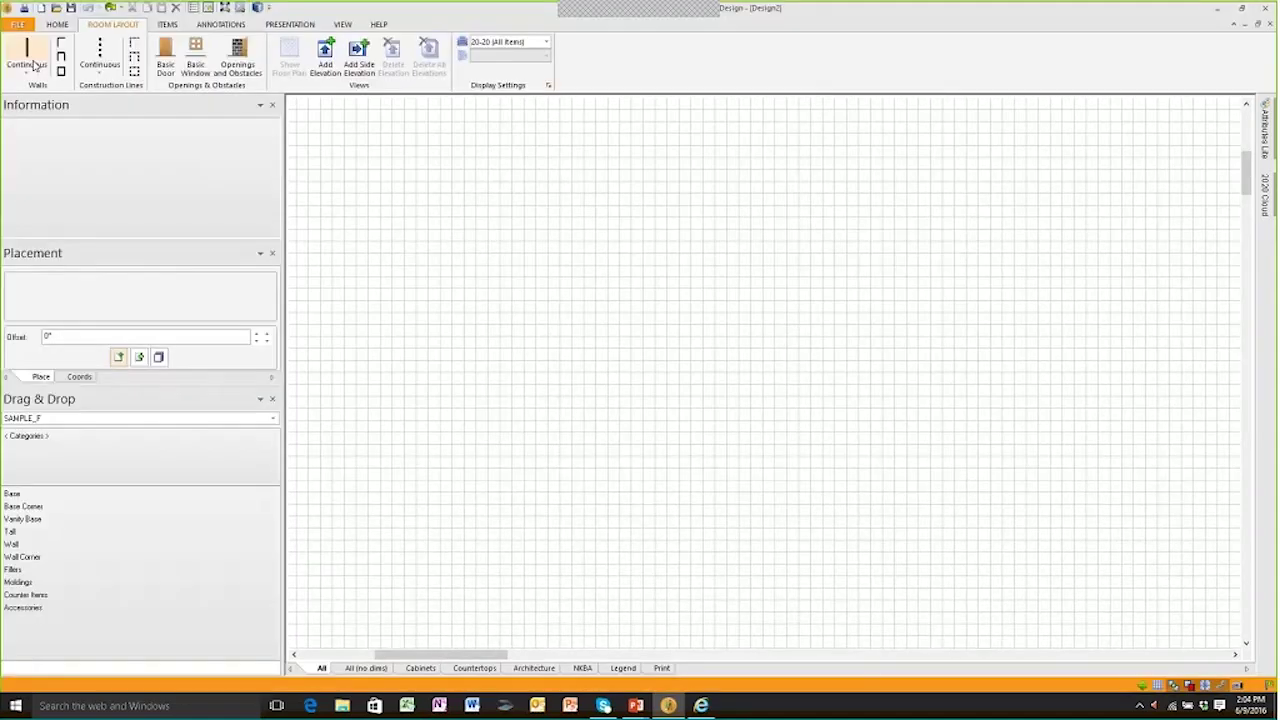
pyautogui.click(62, 26)
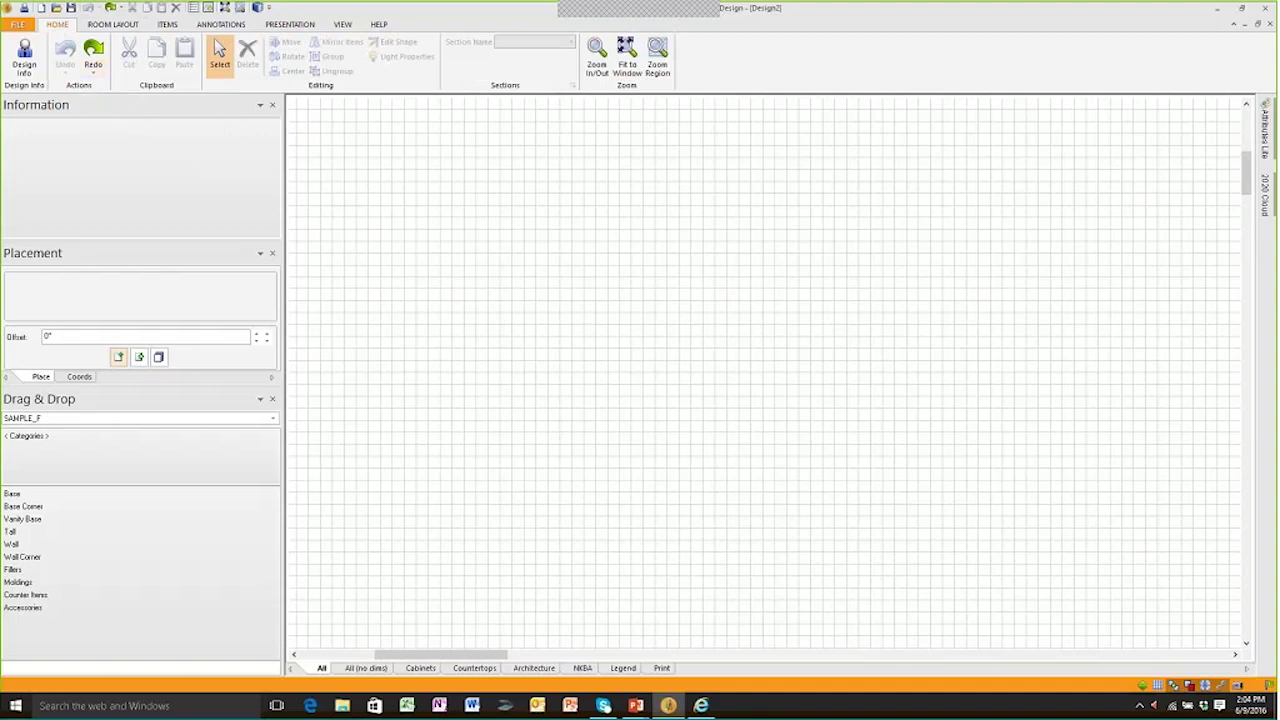
pyautogui.click(113, 26)
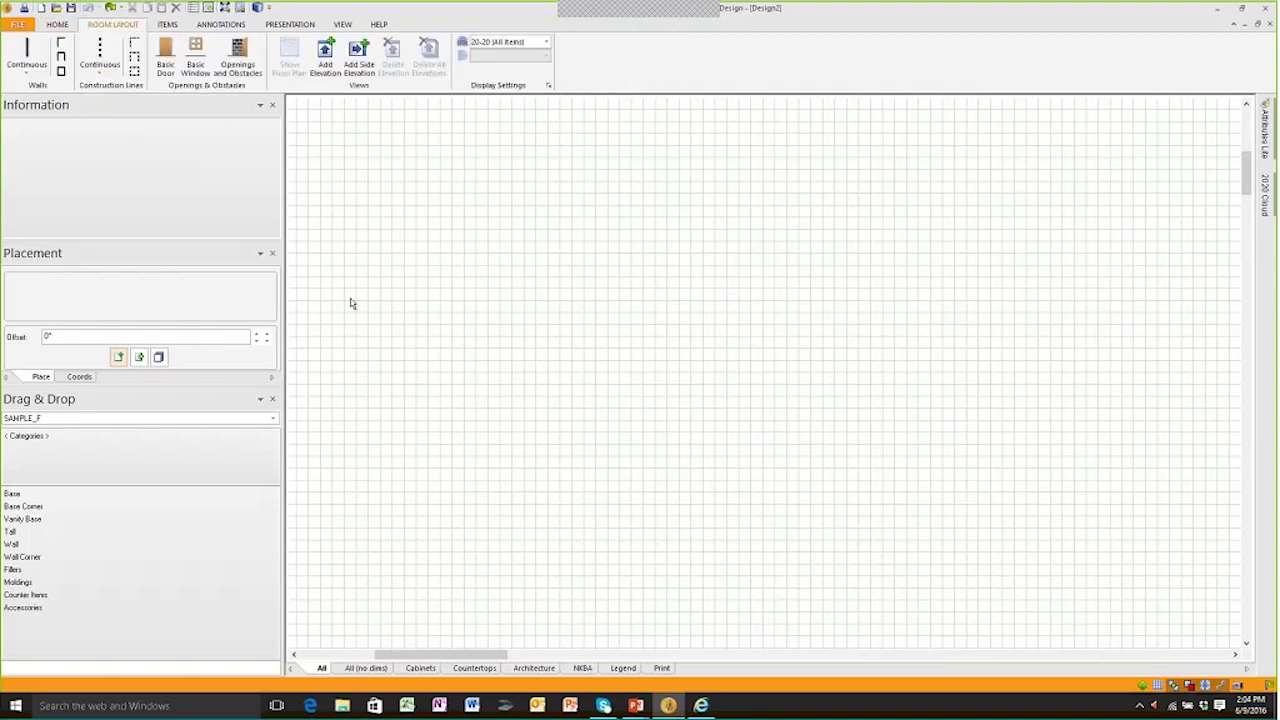
pyautogui.click(30, 52)
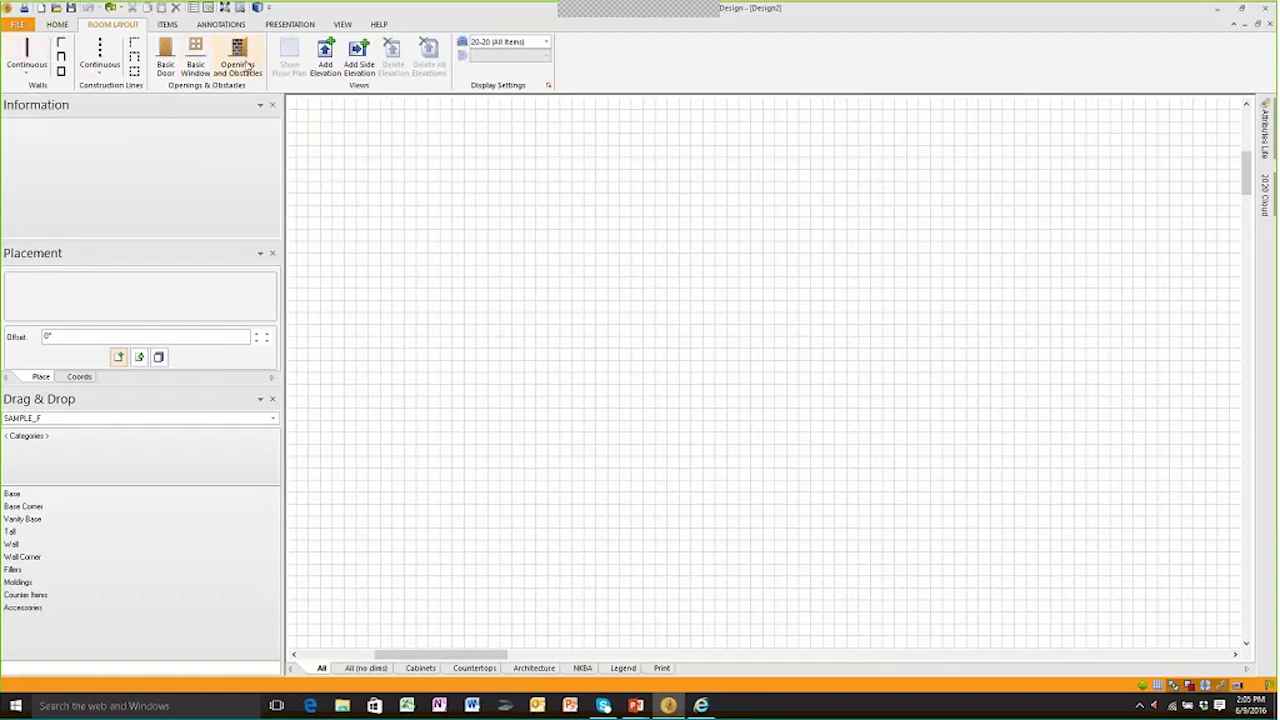
pyautogui.click(174, 25)
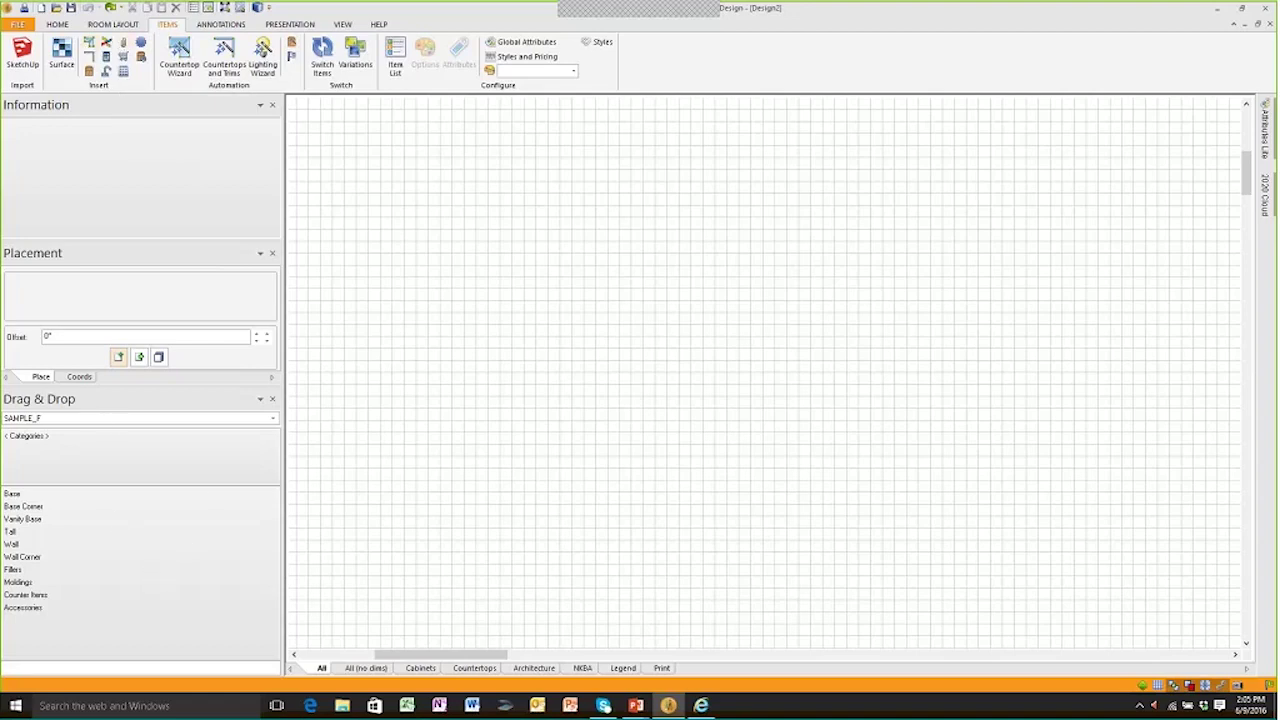
pyautogui.click(273, 418)
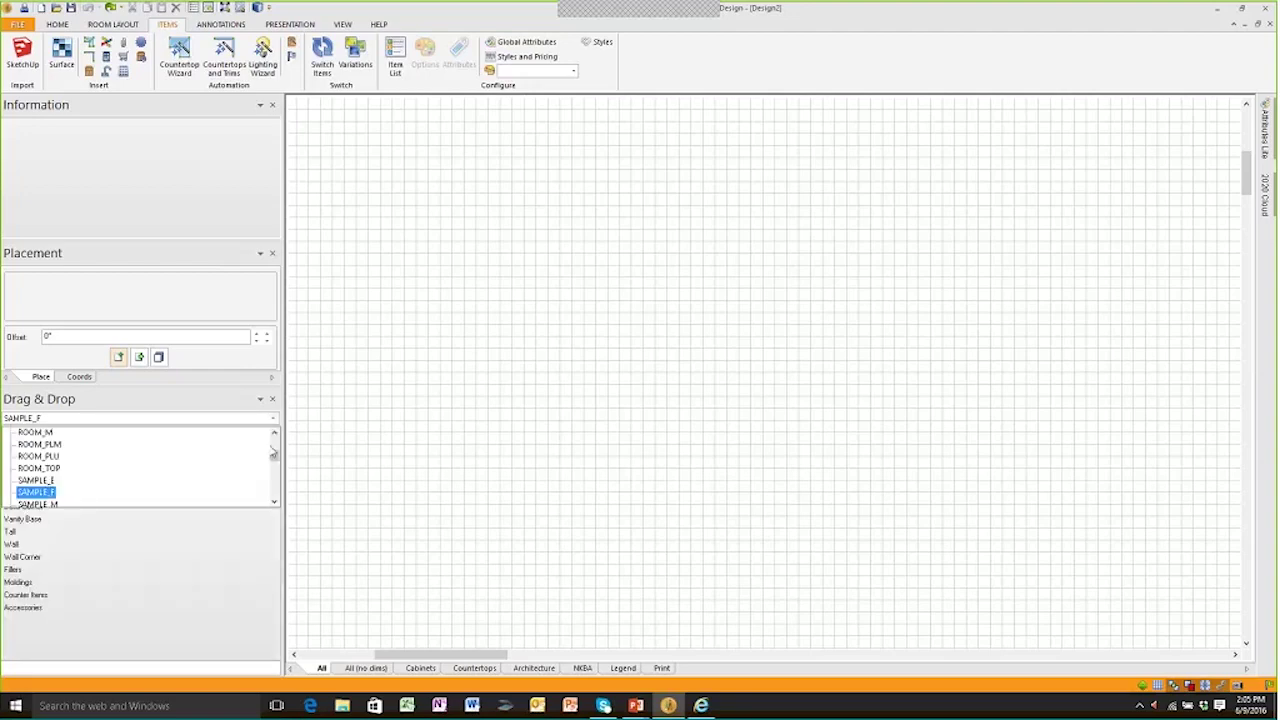
pyautogui.moveTo(272, 459); pyautogui.dragTo(270, 463)
pyautogui.click(243, 445)
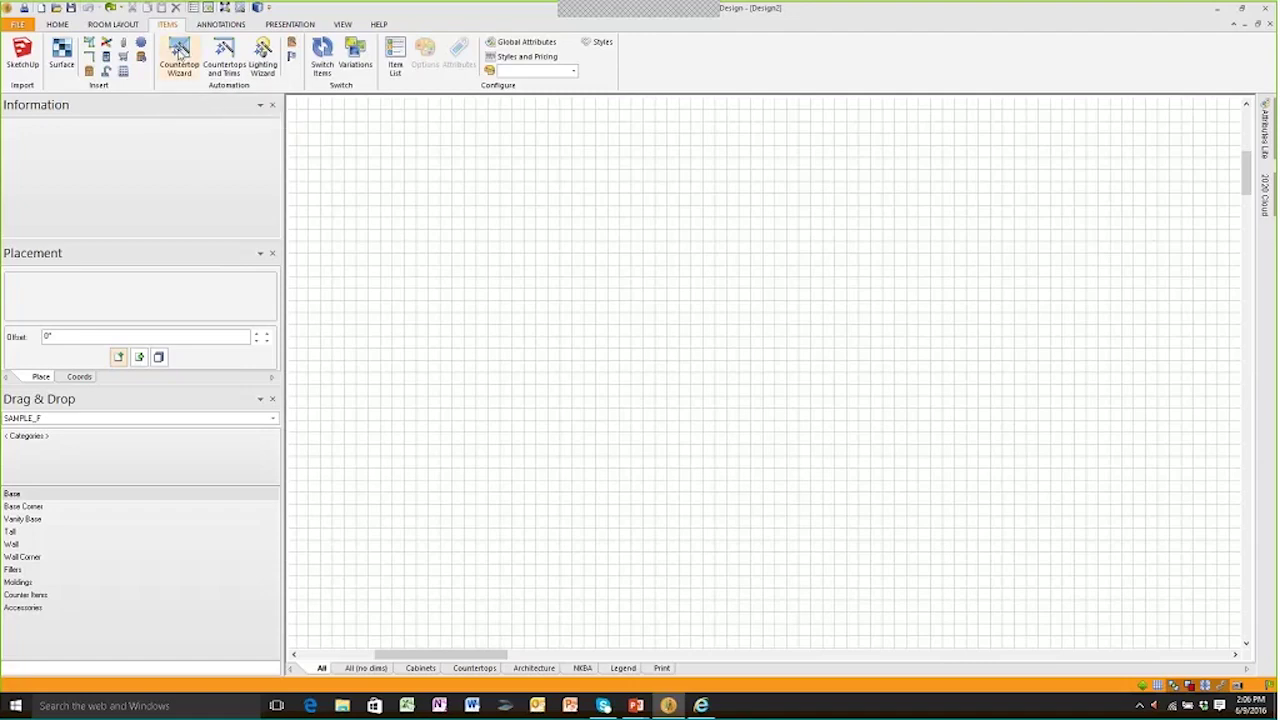
pyautogui.click(220, 24)
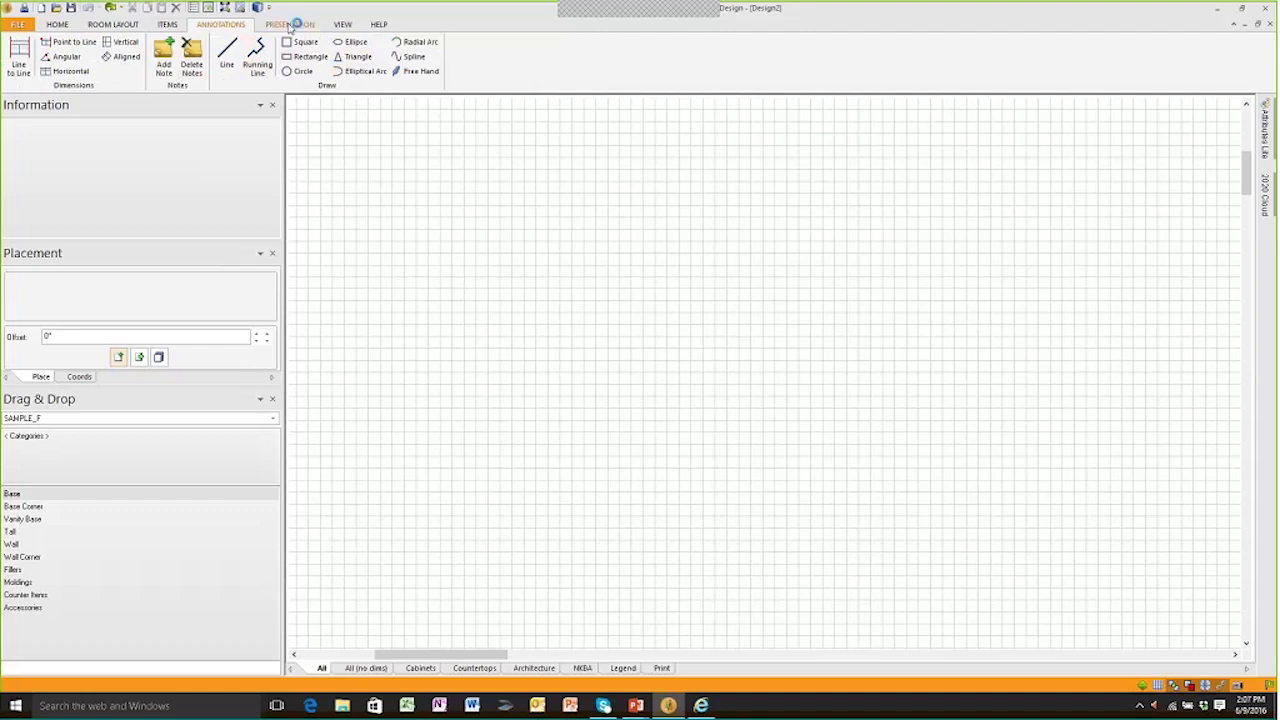
pyautogui.click(290, 24)
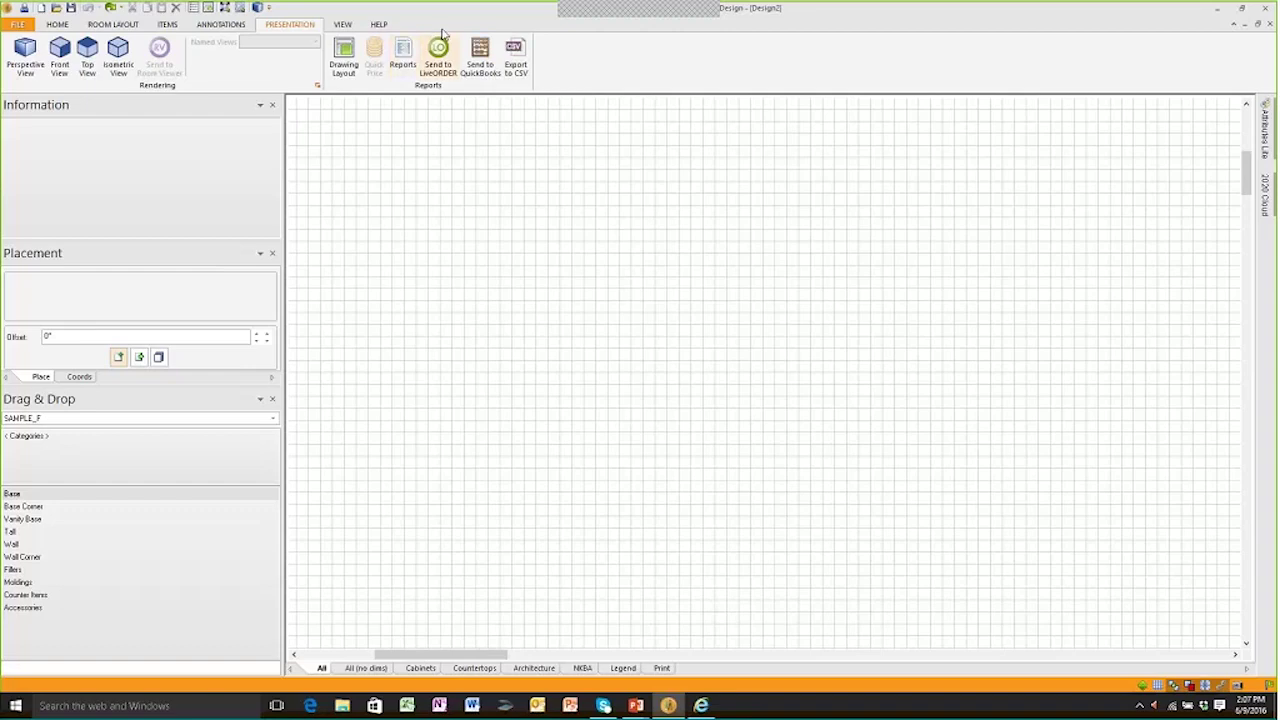
pyautogui.click(343, 26)
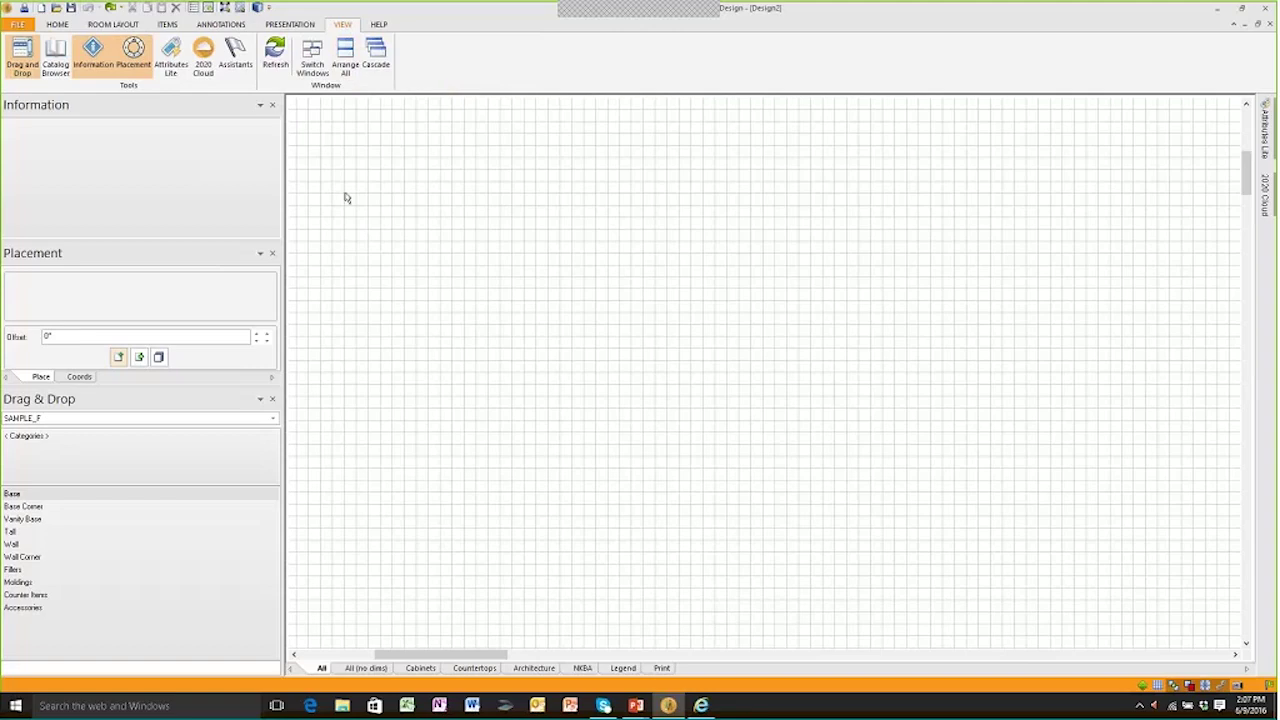
pyautogui.click(380, 25)
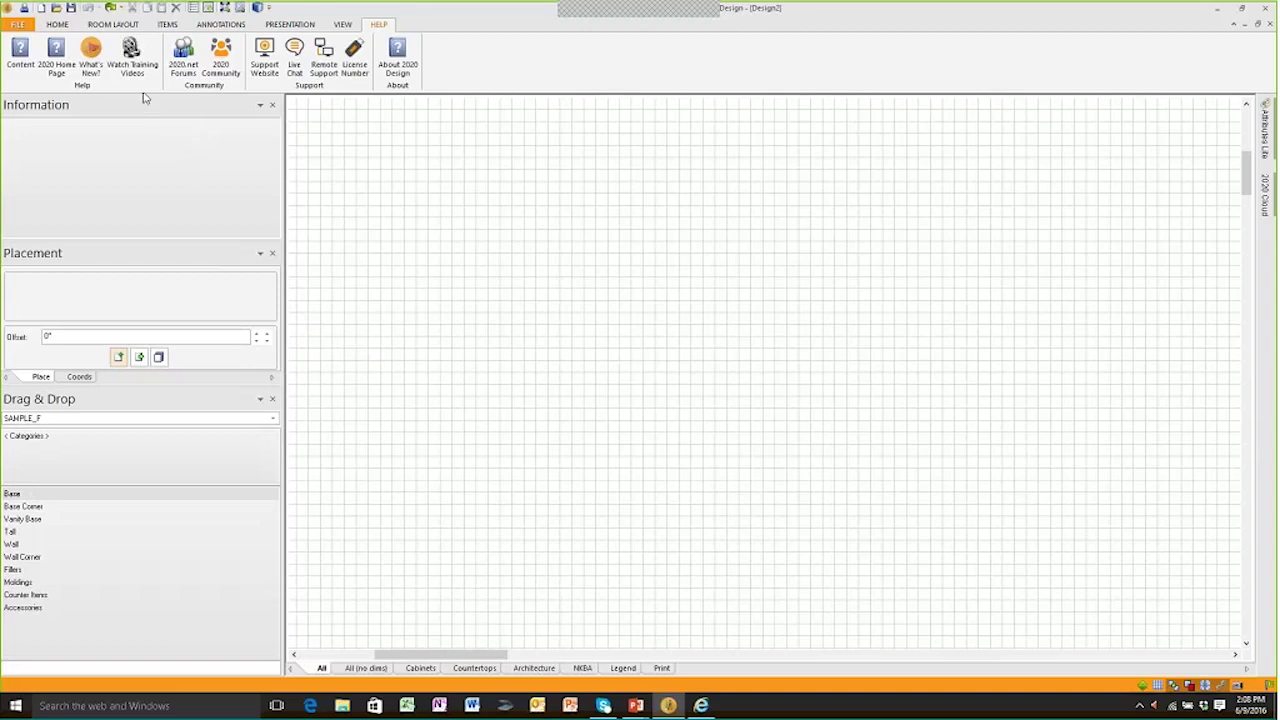
# Draw the first continuous wall vertically upward with a length of 144 inches
pyautogui.click(113, 24)
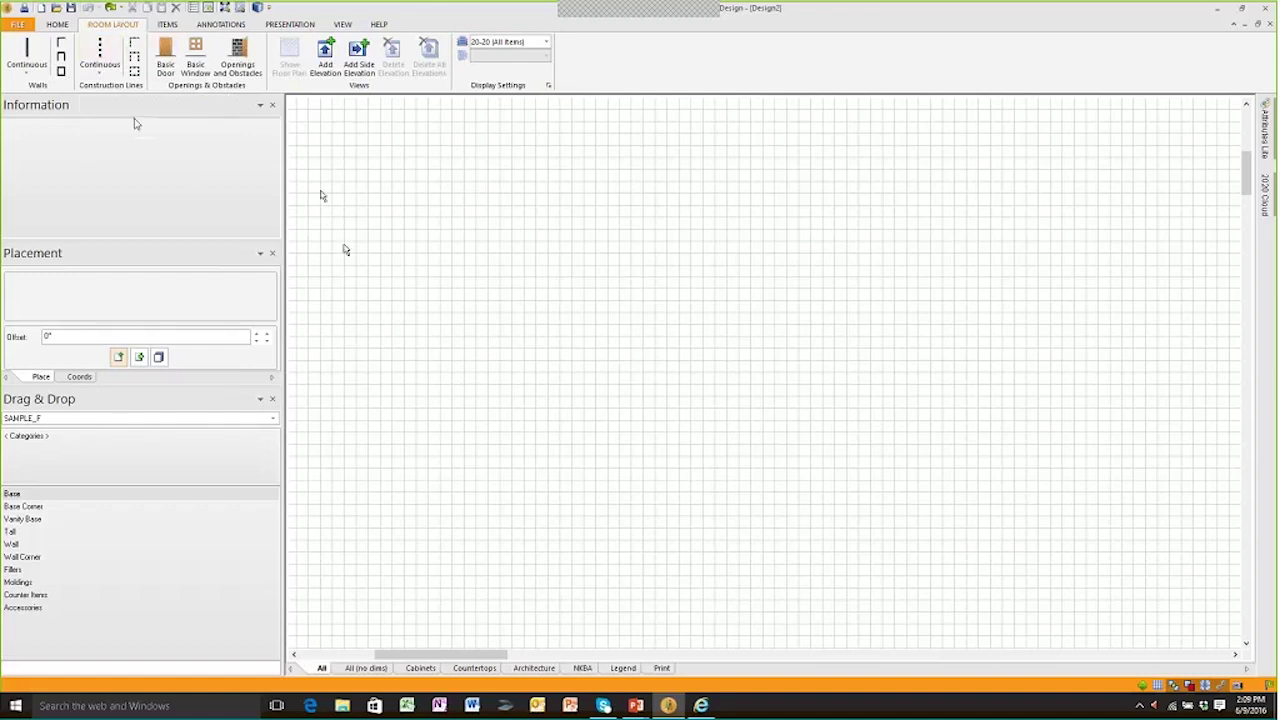
pyautogui.click(34, 48)
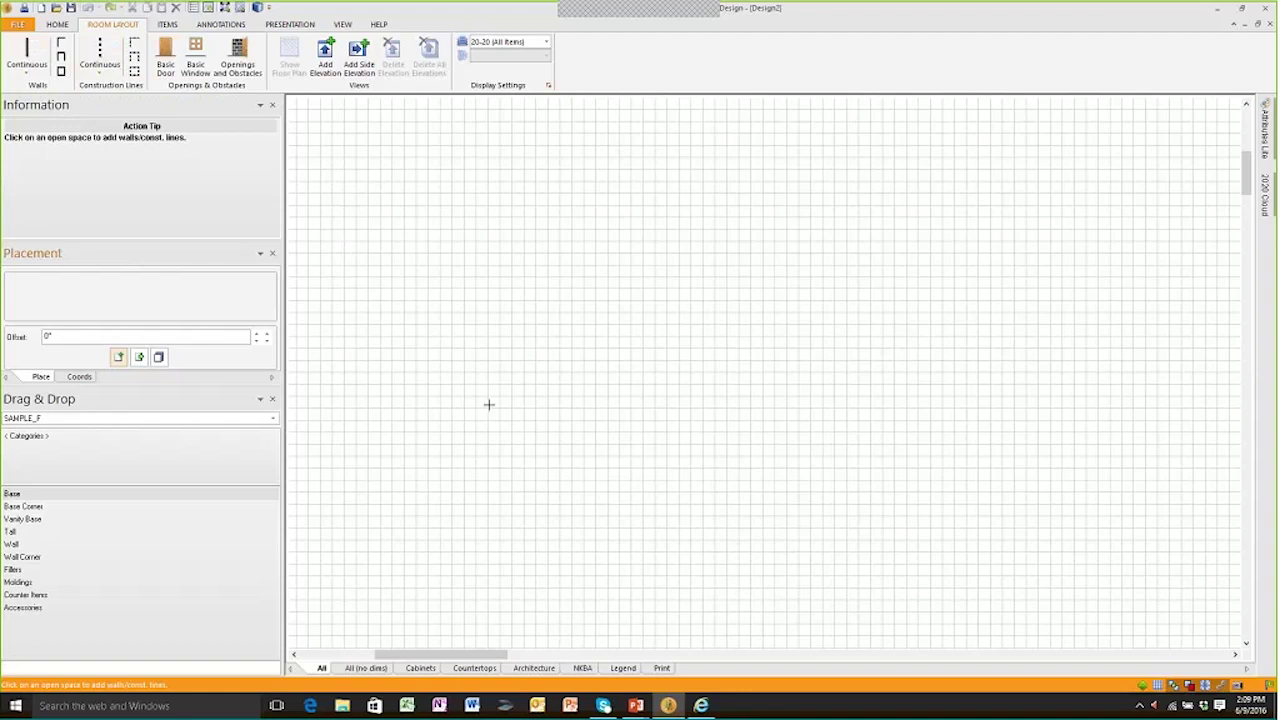
pyautogui.click(433, 537)
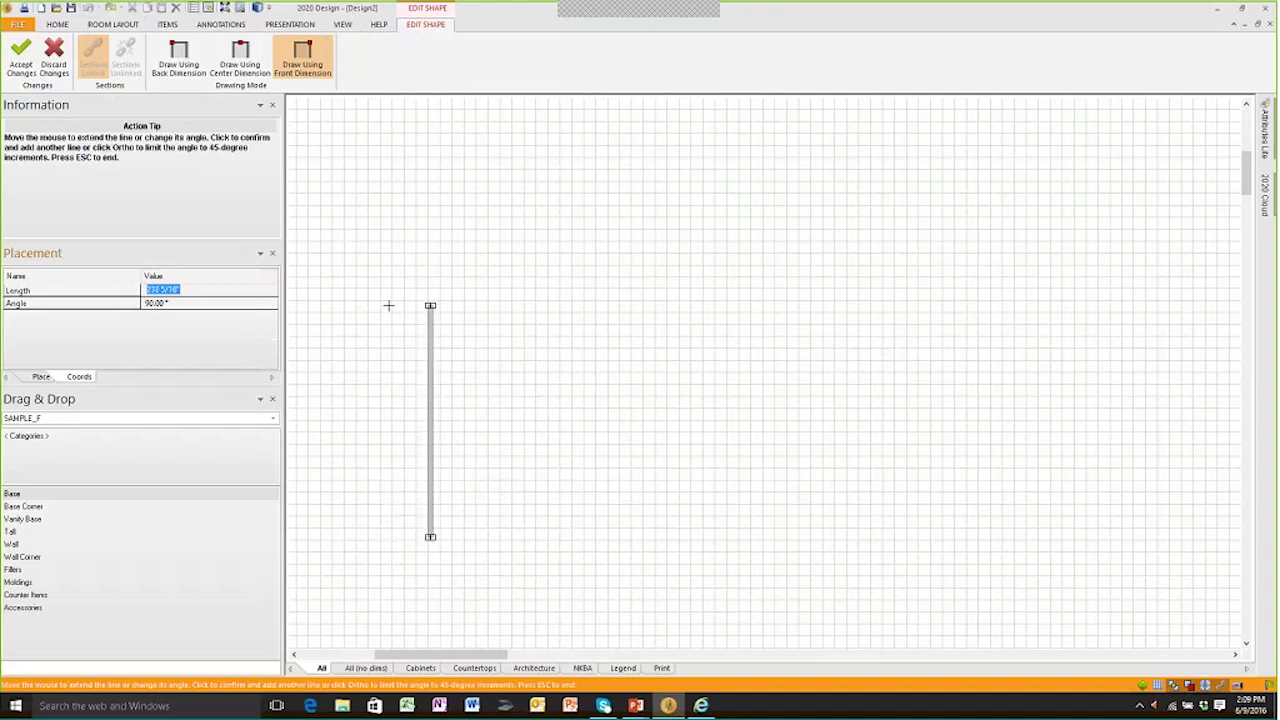
pyautogui.write('144')
pyautogui.press('Tab')
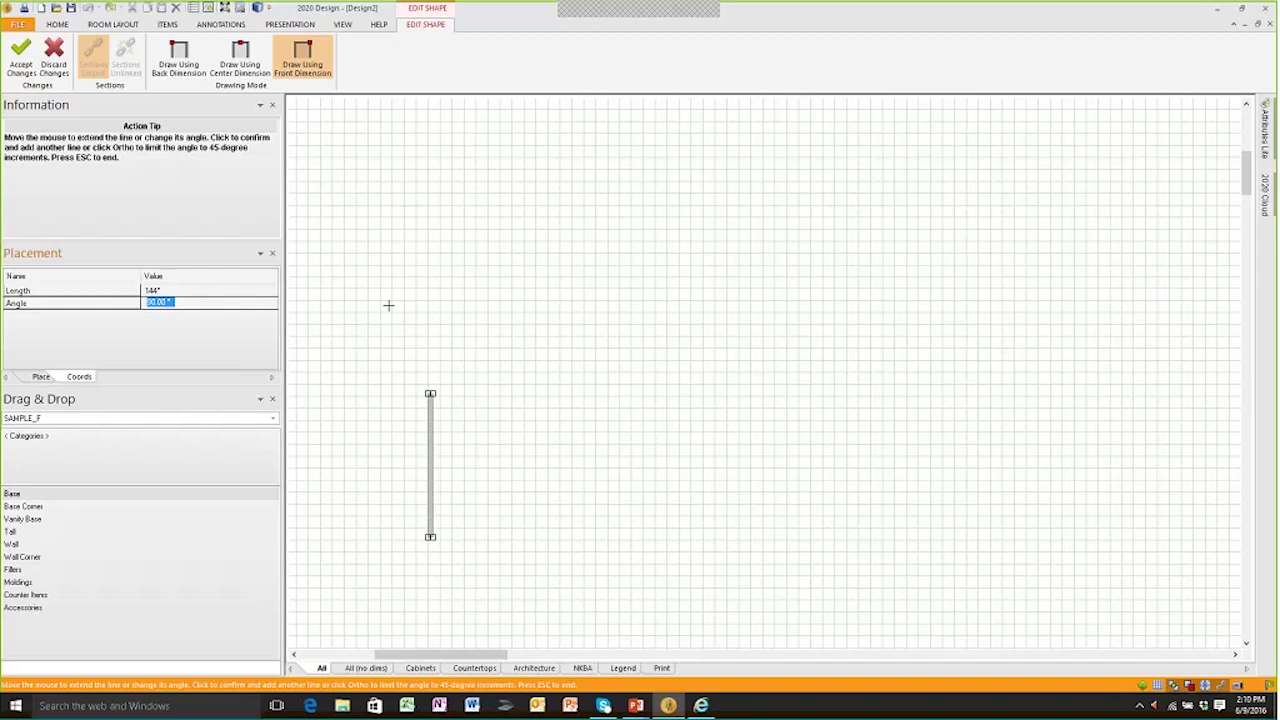
pyautogui.press('Return')
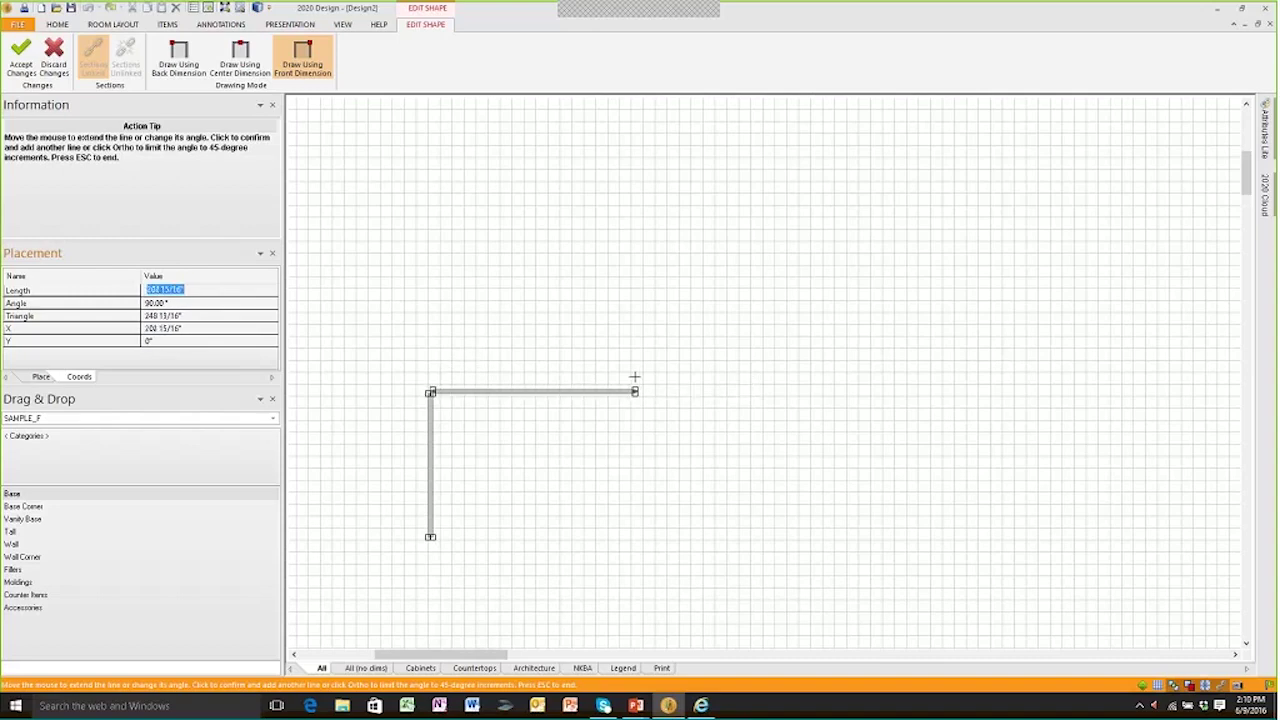
# Continue with a 258-inch horizontal wall running right from the upper end of the first wall
pyautogui.press('BackSpace')
pyautogui.write('258')
pyautogui.press('Return')
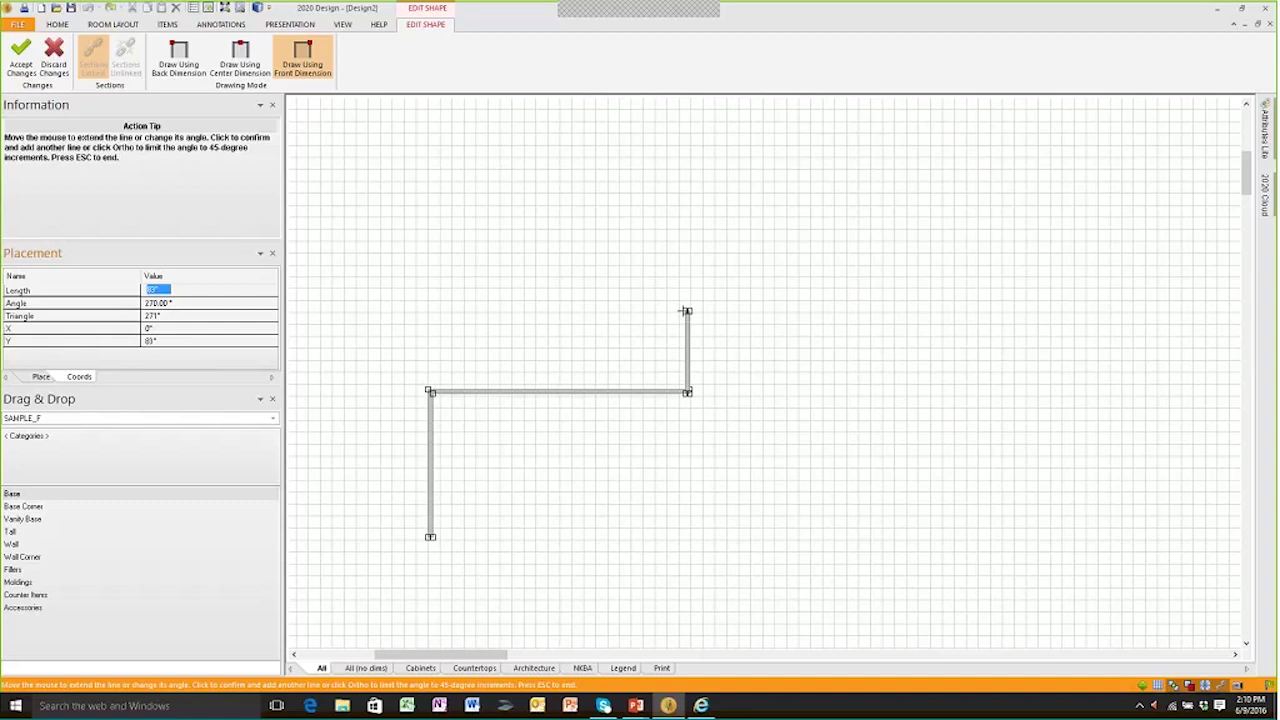
# Continue with a 65-inch vertical wall going up, followed by a diagonal wall up and right at a 135° angle
pyautogui.write('65')
pyautogui.press('Return')
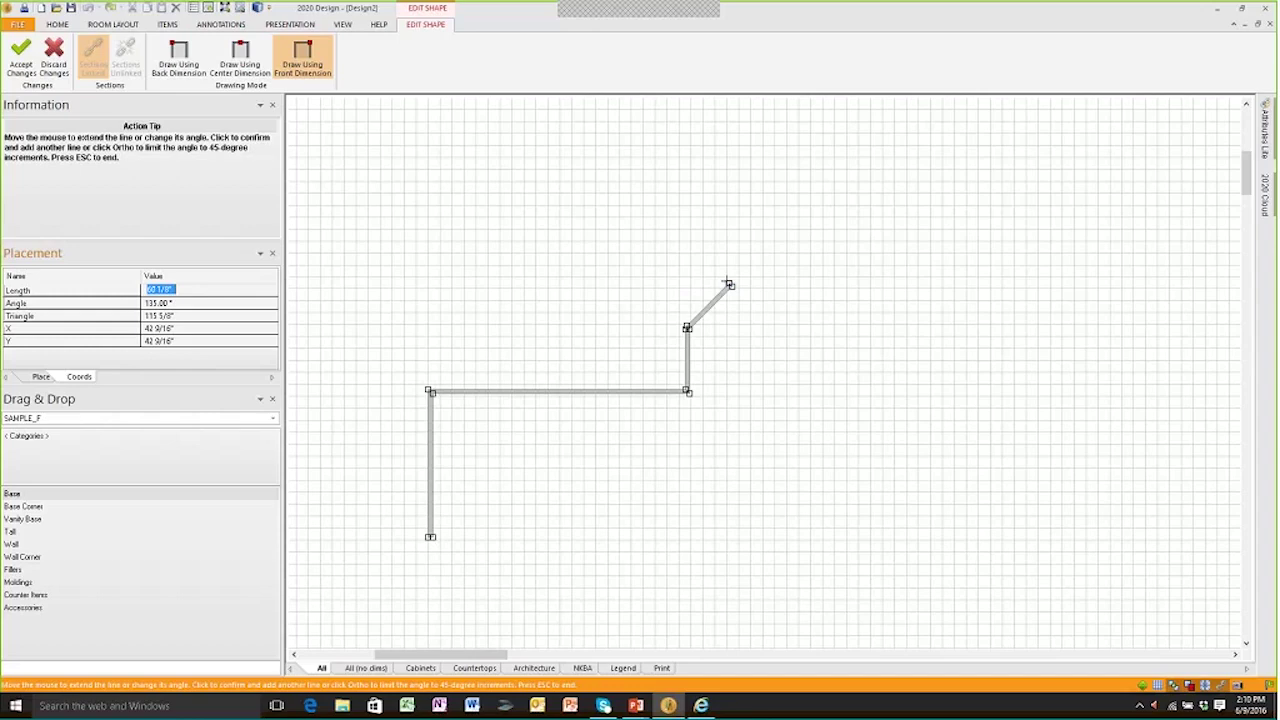
pyautogui.click(733, 282)
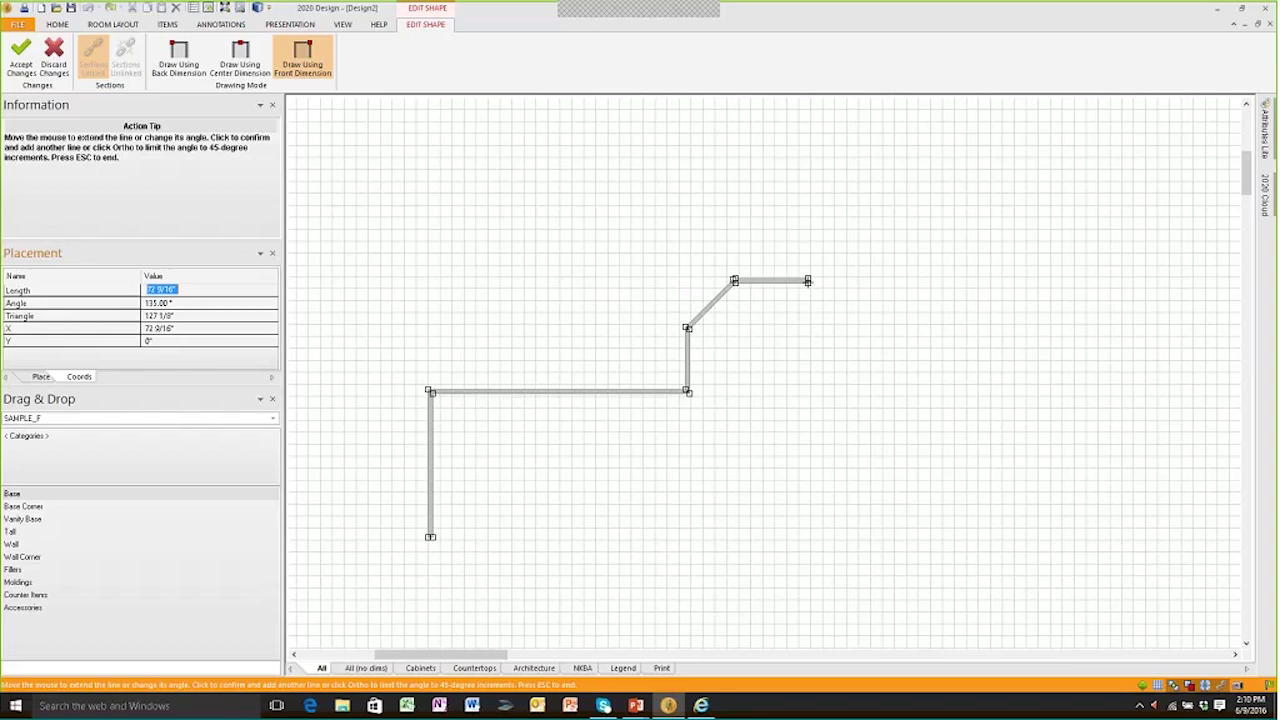
# Continue the outline with a 65-inch horizontal wall going right, followed by a diagonal wall down and right at a 135° angle
pyautogui.write('65')
pyautogui.press('Return')
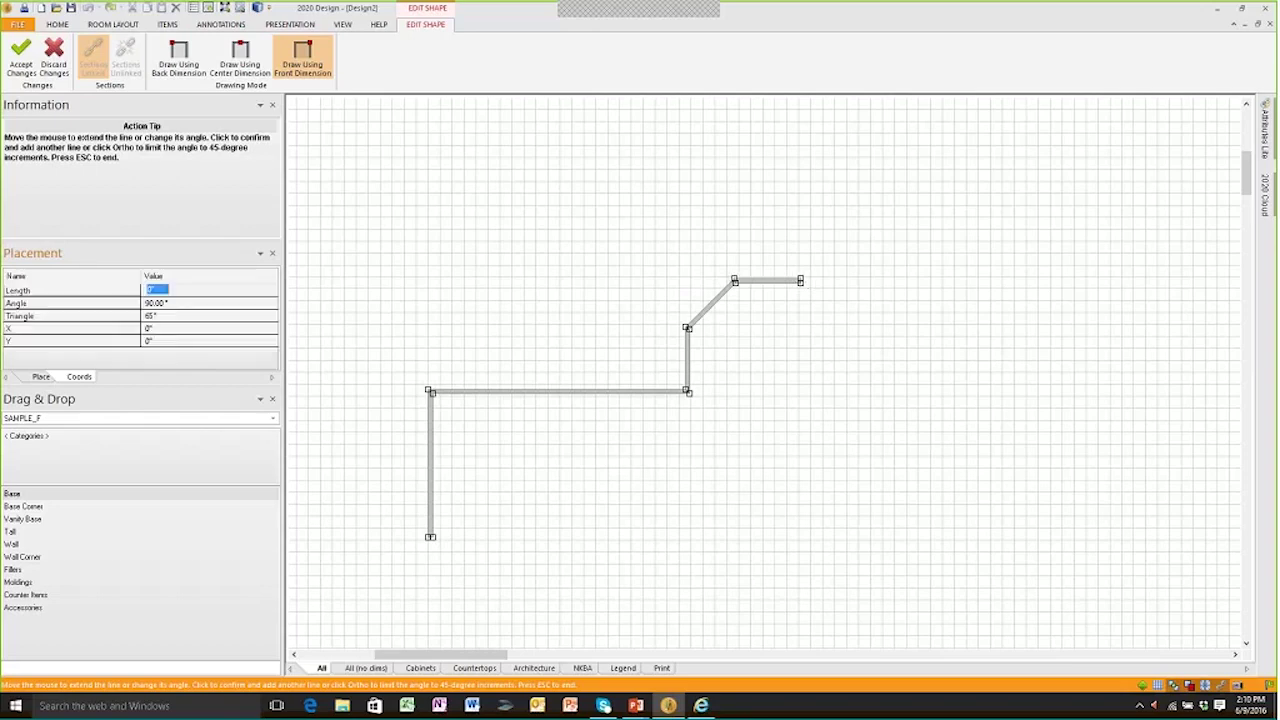
pyautogui.click(848, 325)
# Finish the outline with a long wall down, a wall about 263 inches left, and two short walls up and left, the last about 59 inches
pyautogui.click(848, 555)
pyautogui.click(580, 556)
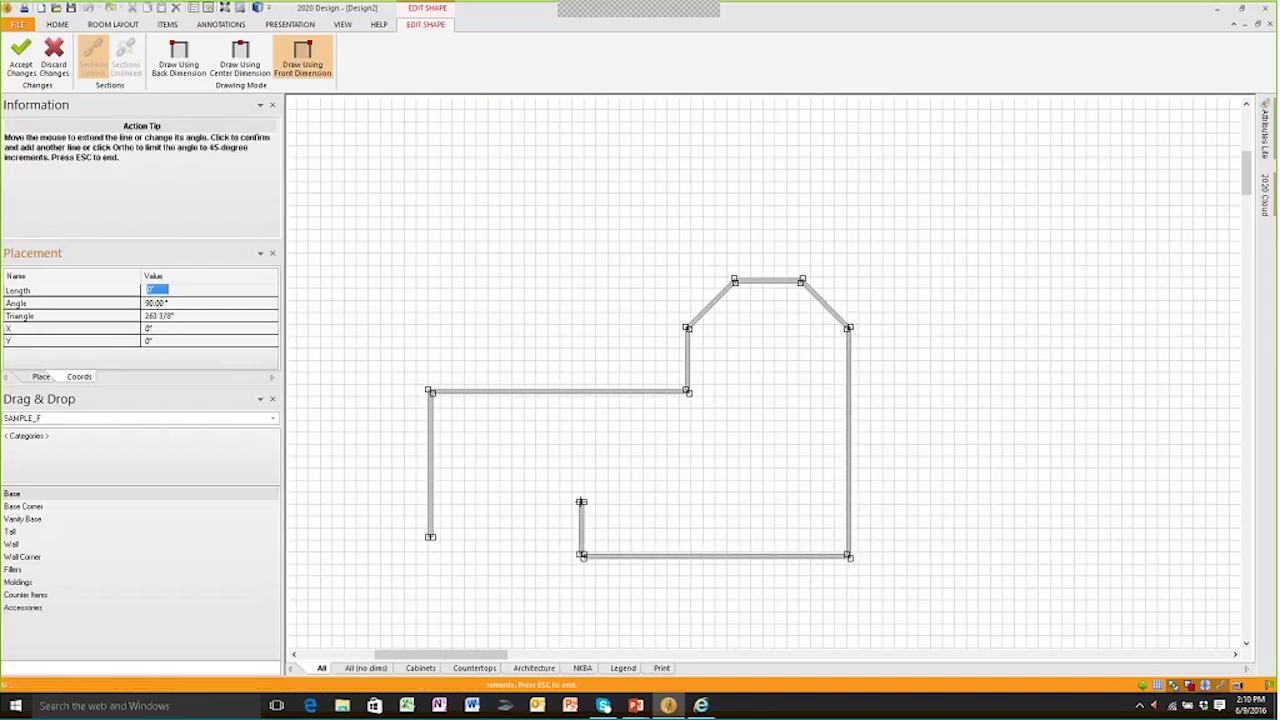
pyautogui.click(581, 502)
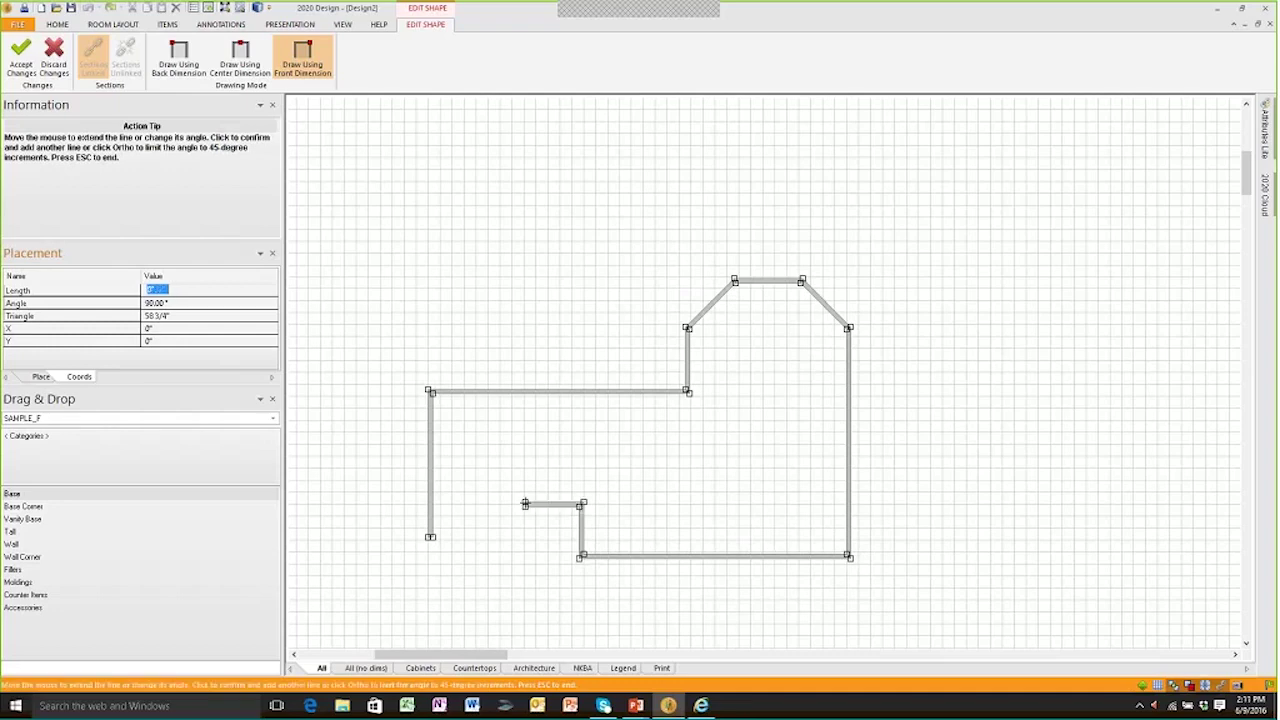
pyautogui.press('Escape')
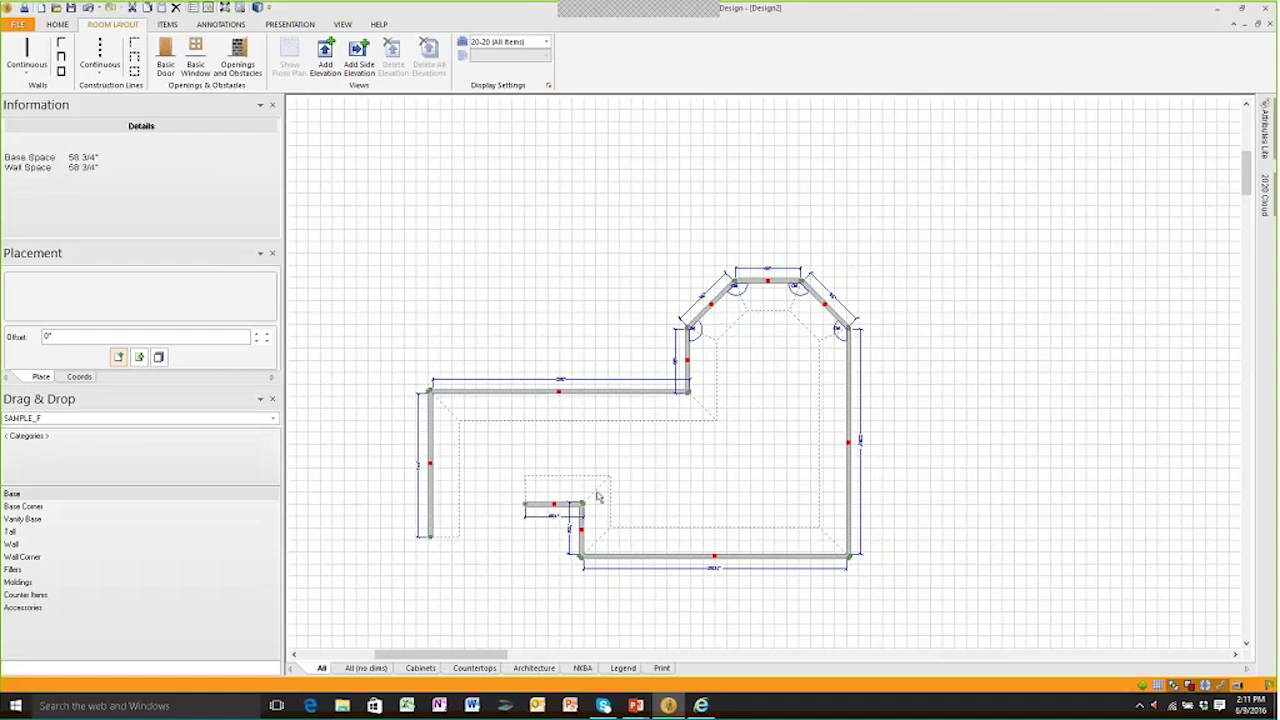
# Try lengths of 225 and 225 1/8 inches for the long vertical wall on the right side of the room
pyautogui.scroll(3, 597, 494)
pyautogui.moveTo(831, 376); pyautogui.dragTo(714, 463, button='middle')
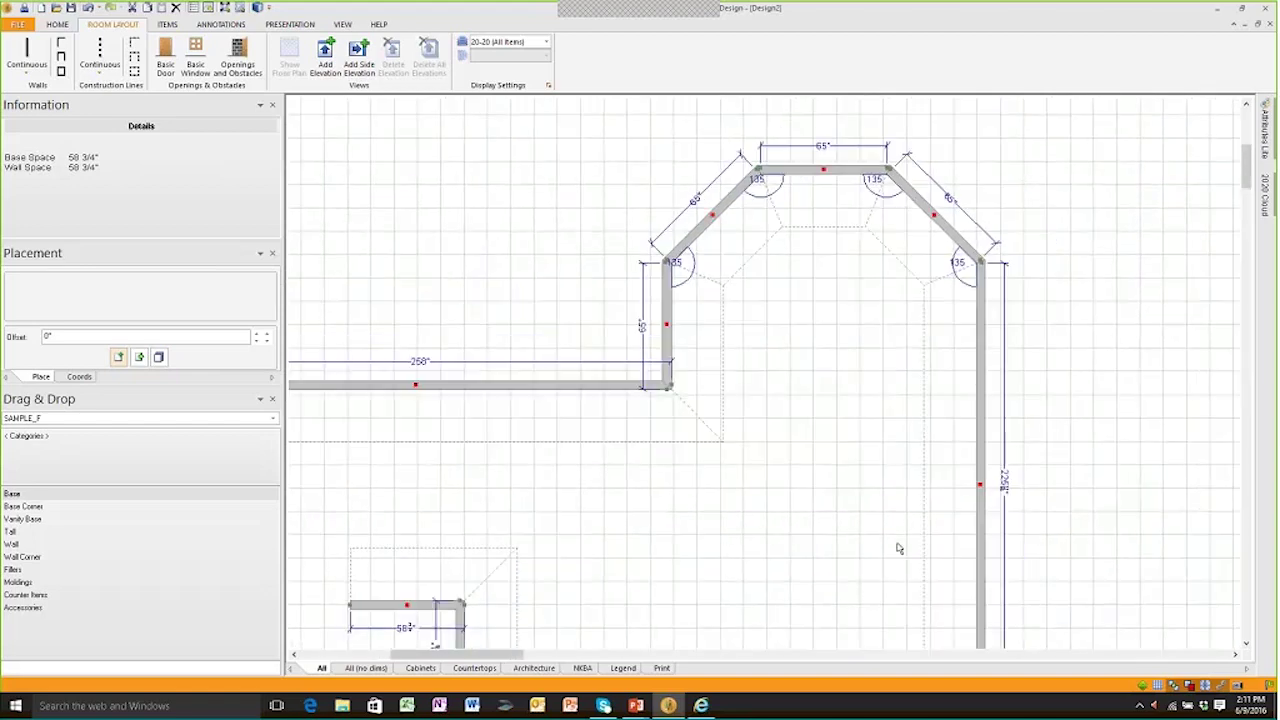
pyautogui.scroll(5, 1155, 526)
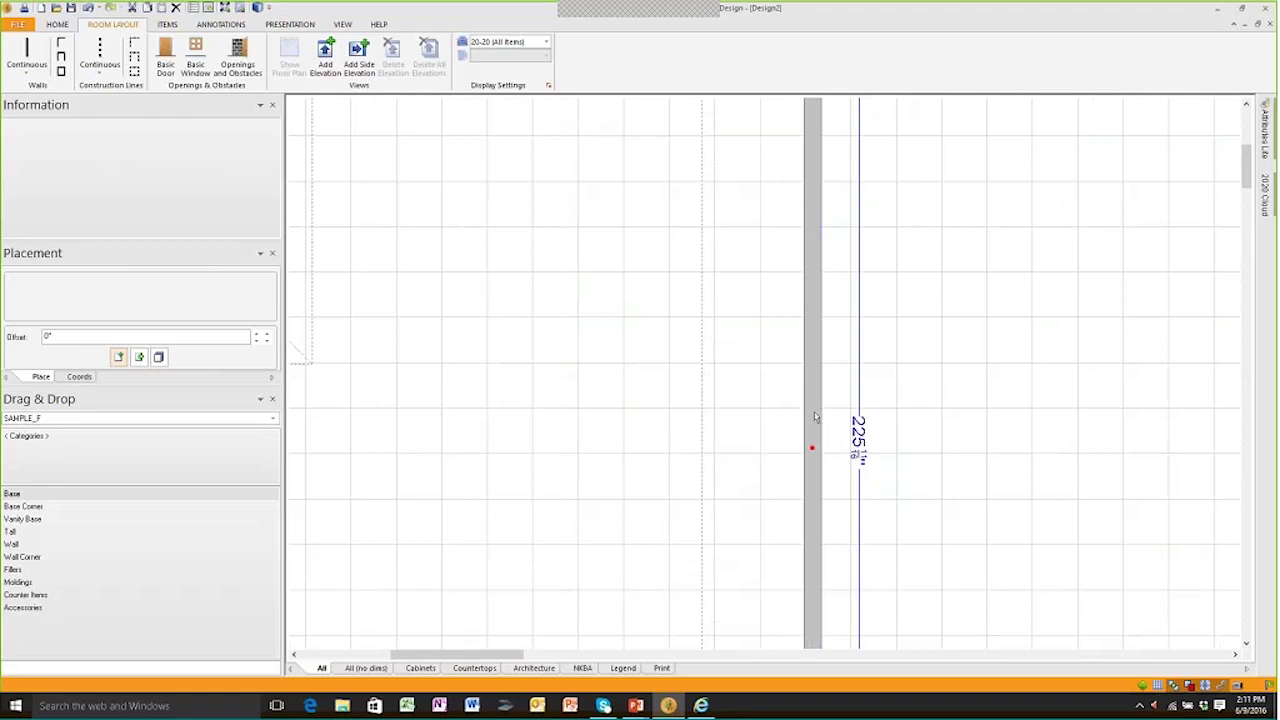
pyautogui.moveTo(815, 417)
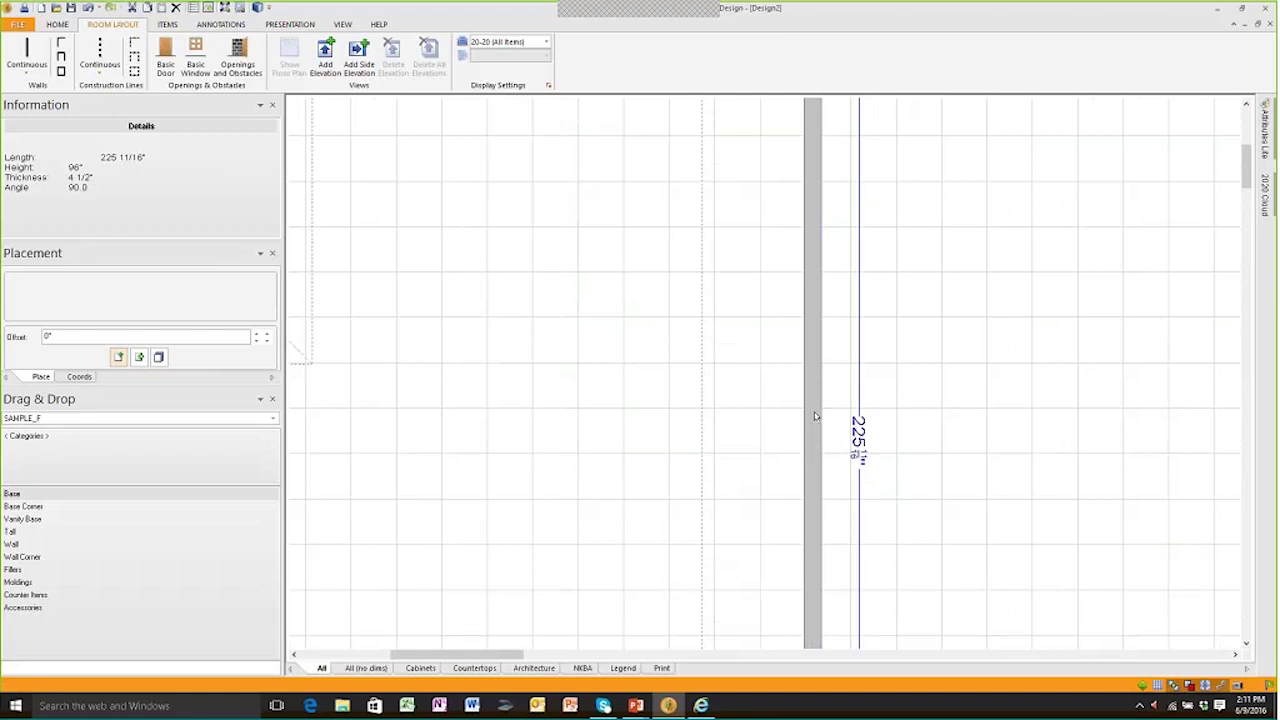
pyautogui.doubleClick(815, 417)
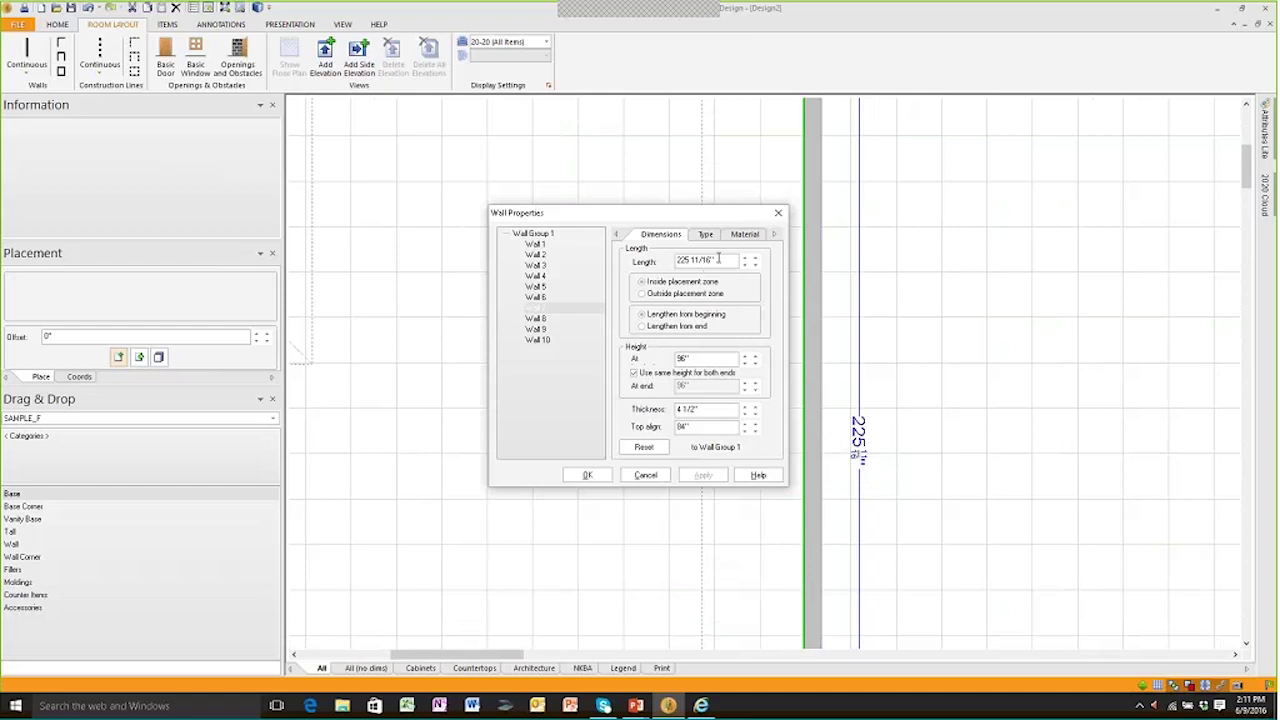
pyautogui.moveTo(718, 258); pyautogui.dragTo(687, 327)
pyautogui.press('BackSpace')
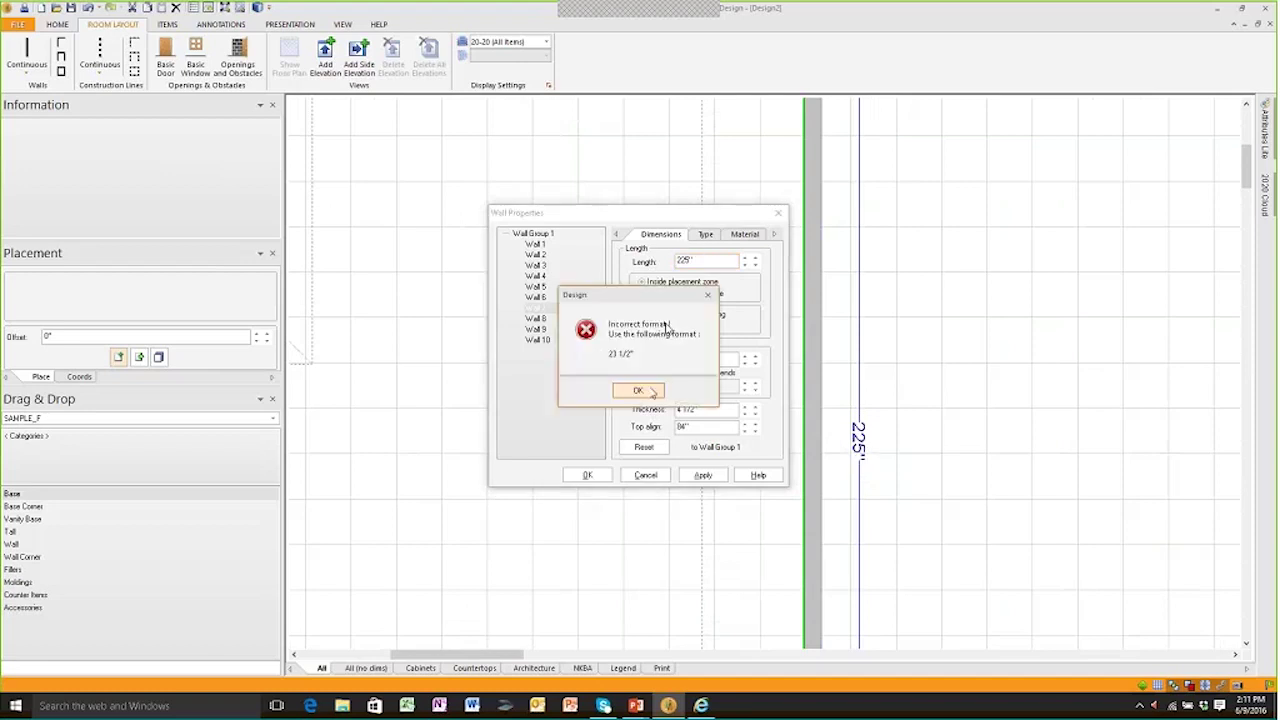
pyautogui.press('Return')
pyautogui.press('BackSpace')
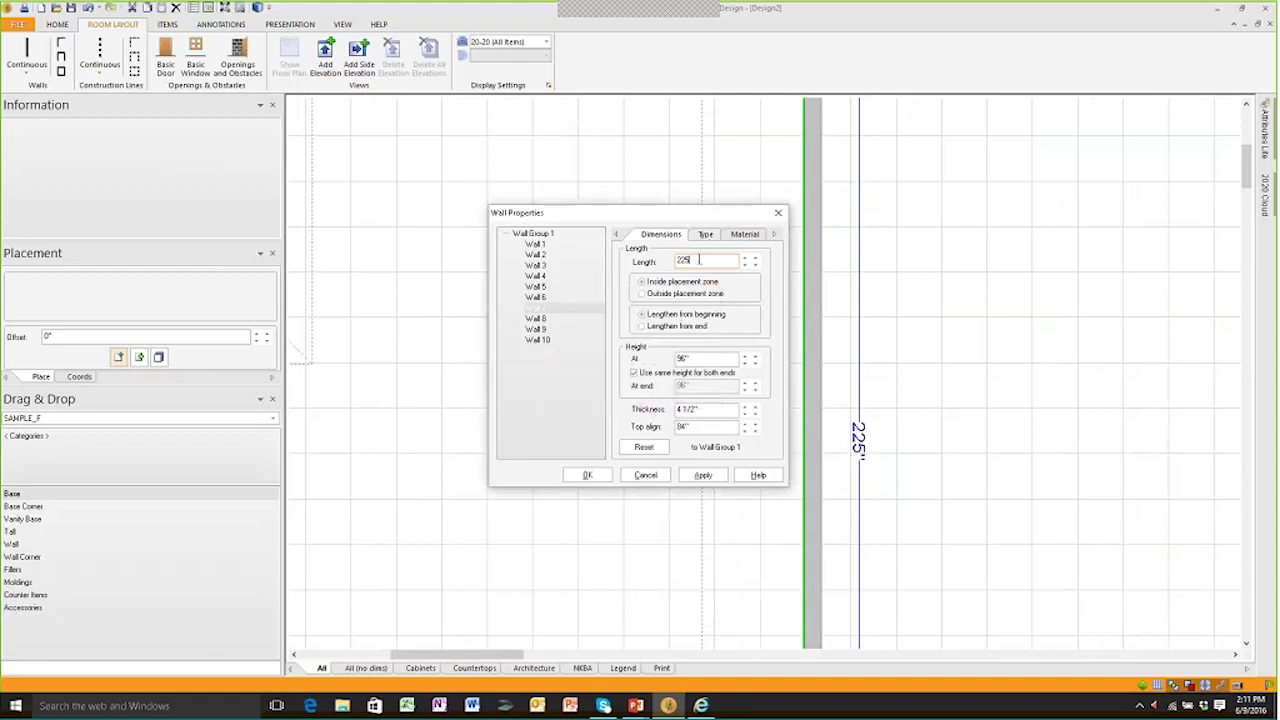
pyautogui.write('1/8')
pyautogui.click(715, 475)
# Set the length of the long right-hand vertical wall to 215 inches
pyautogui.click(711, 258)
pyautogui.write('215')
pyautogui.click(703, 476)
pyautogui.click(590, 476)
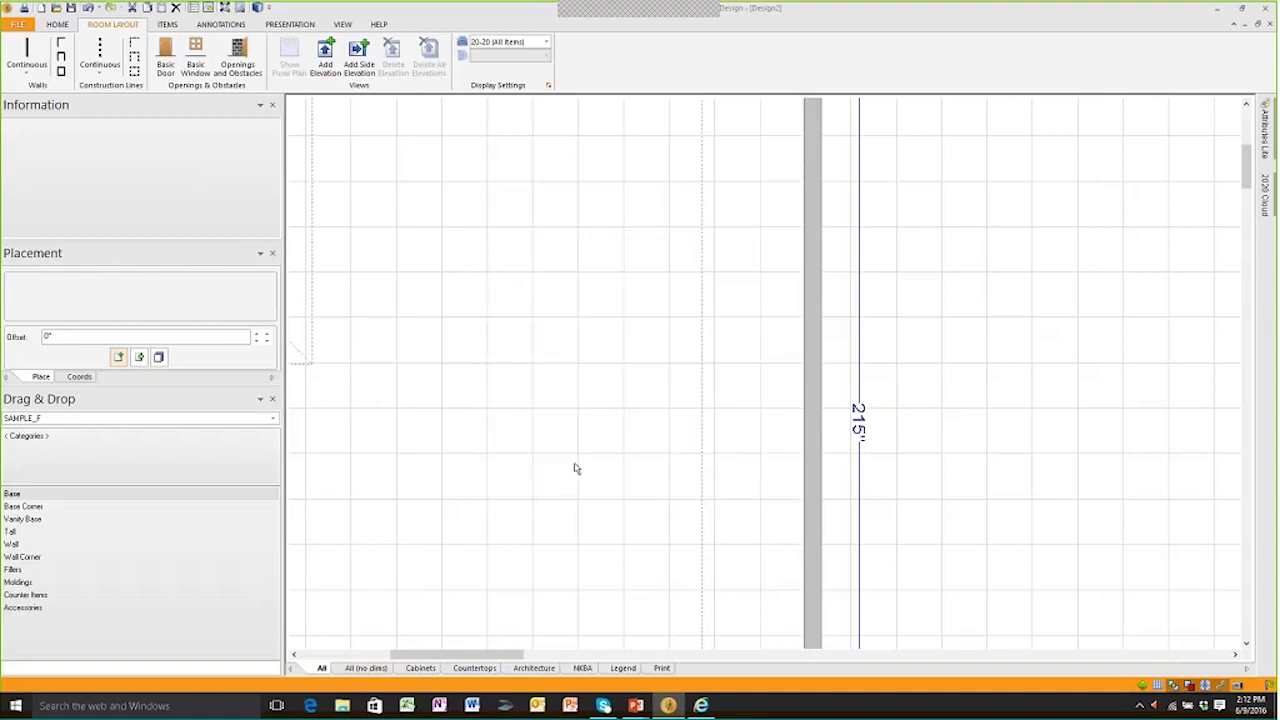
# Review the properties of the short horizontal wall at the open end of the outline and close them without changes
pyautogui.scroll(-4, 573, 456)
pyautogui.moveTo(718, 416); pyautogui.dragTo(1189, 380, button='middle')
pyautogui.doubleClick(624, 505)
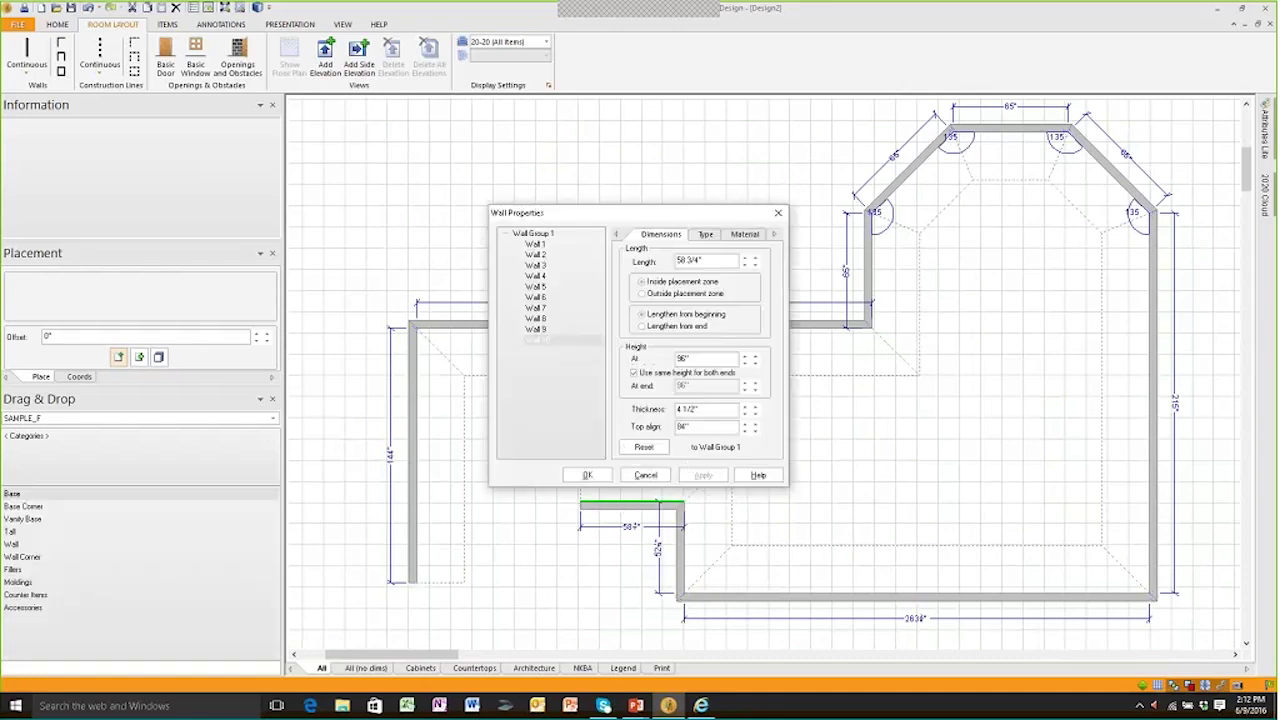
pyautogui.click(644, 467)
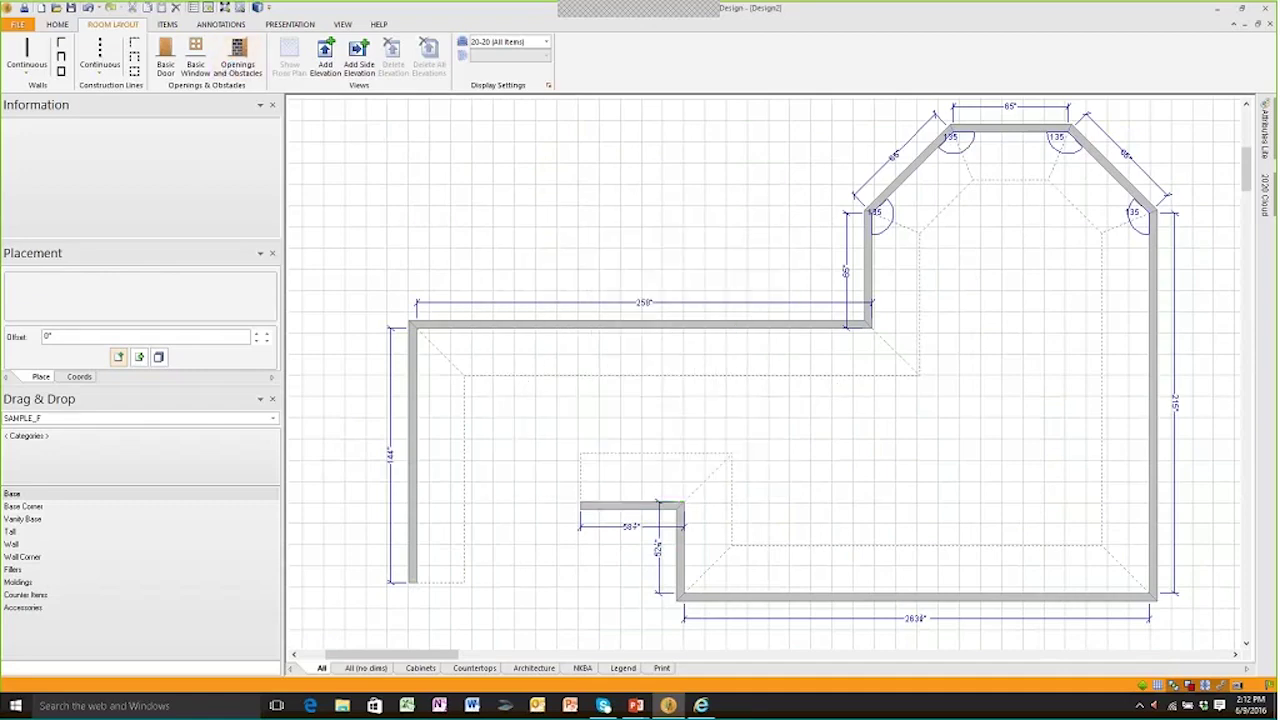
# Delete all existing walls and start a new continuous wall run with a 212-inch vertical wall going up
pyautogui.hotkey('ctrl', 'a')
pyautogui.press('Delete')
pyautogui.click(27, 50)
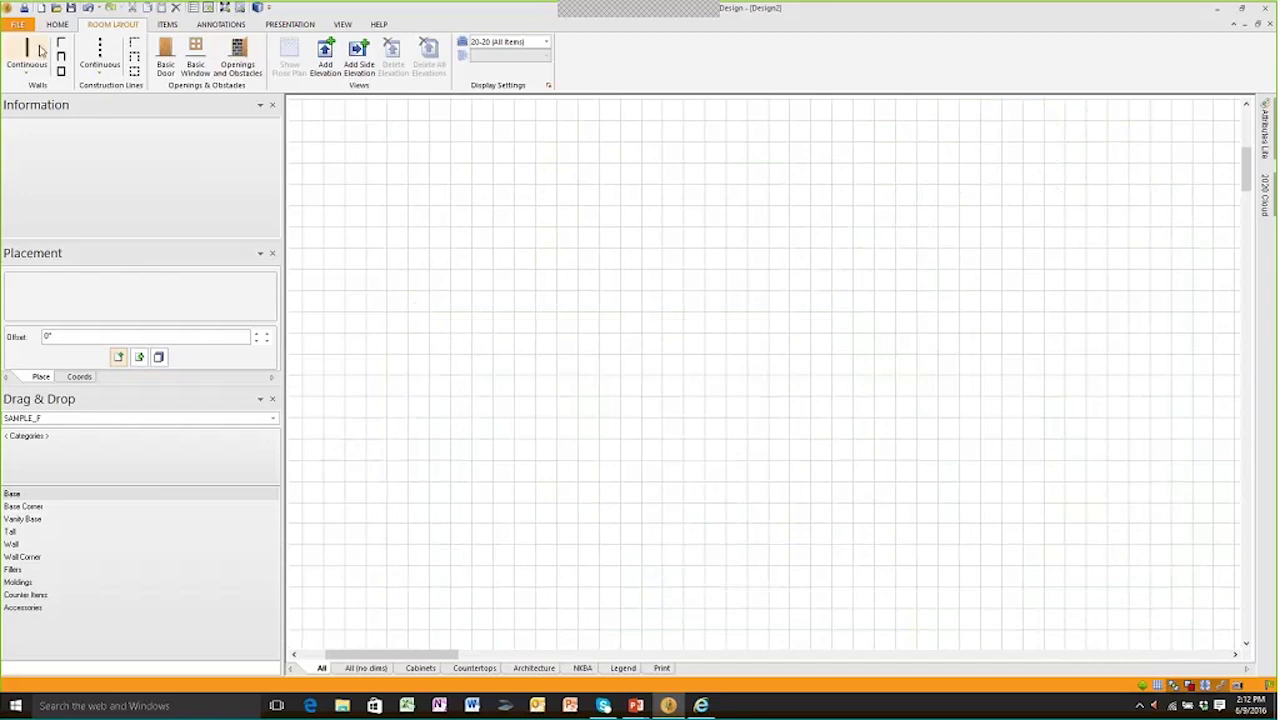
pyautogui.click(403, 638)
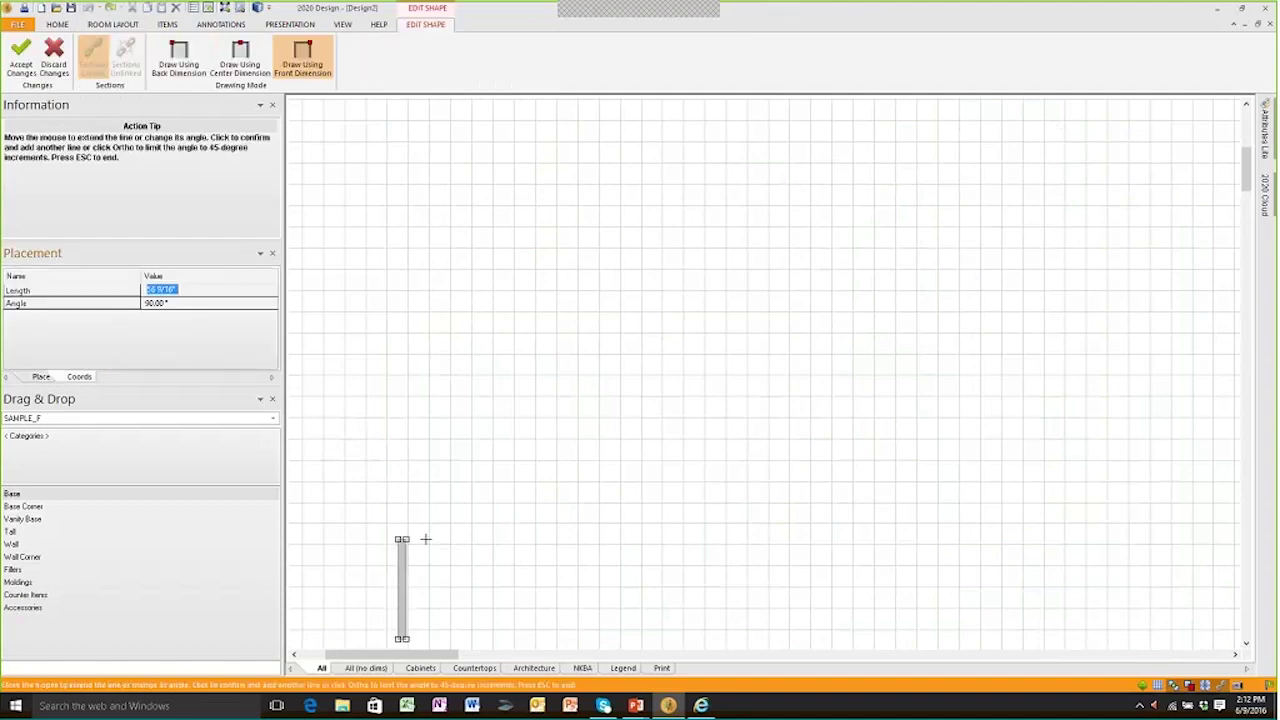
pyautogui.write('2')
pyautogui.press('Return')
# Complete the rectangular room with a 256-inch upper wall, a 212-inch right wall and a 256-inch closing lower wall
pyautogui.write('25')
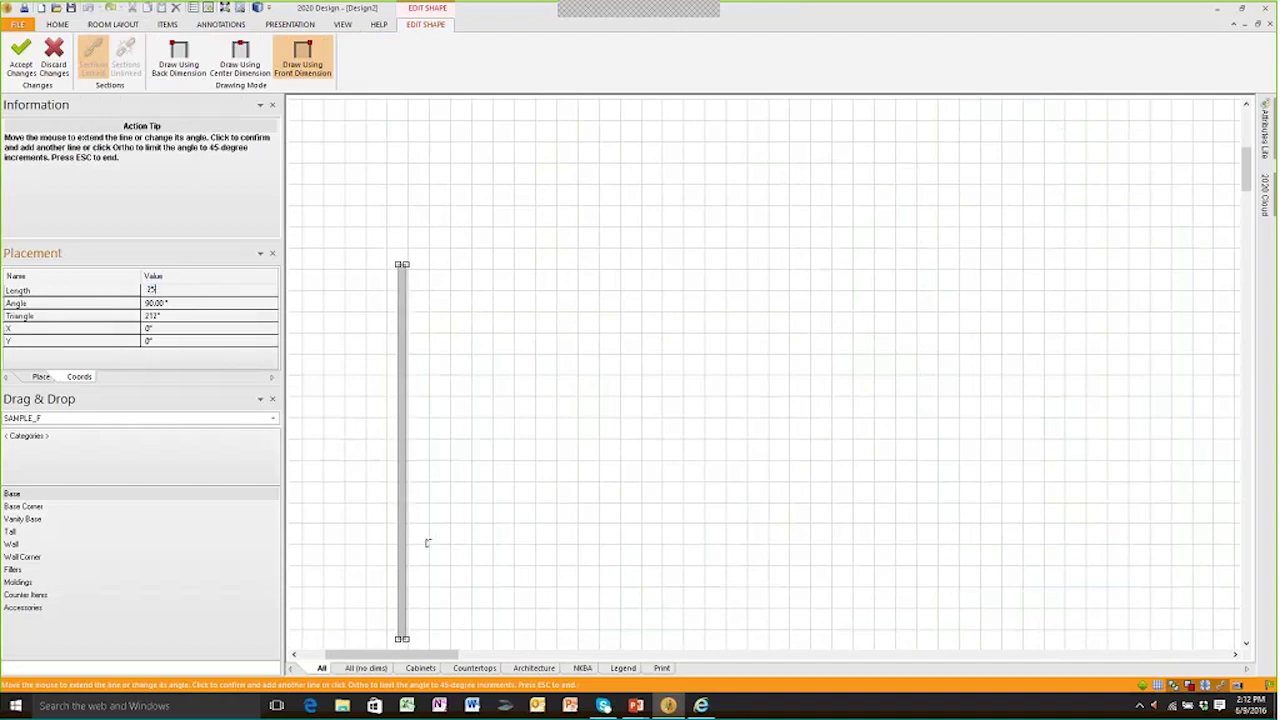
pyautogui.write('6')
pyautogui.press('Return')
pyautogui.write('212')
pyautogui.press('Return')
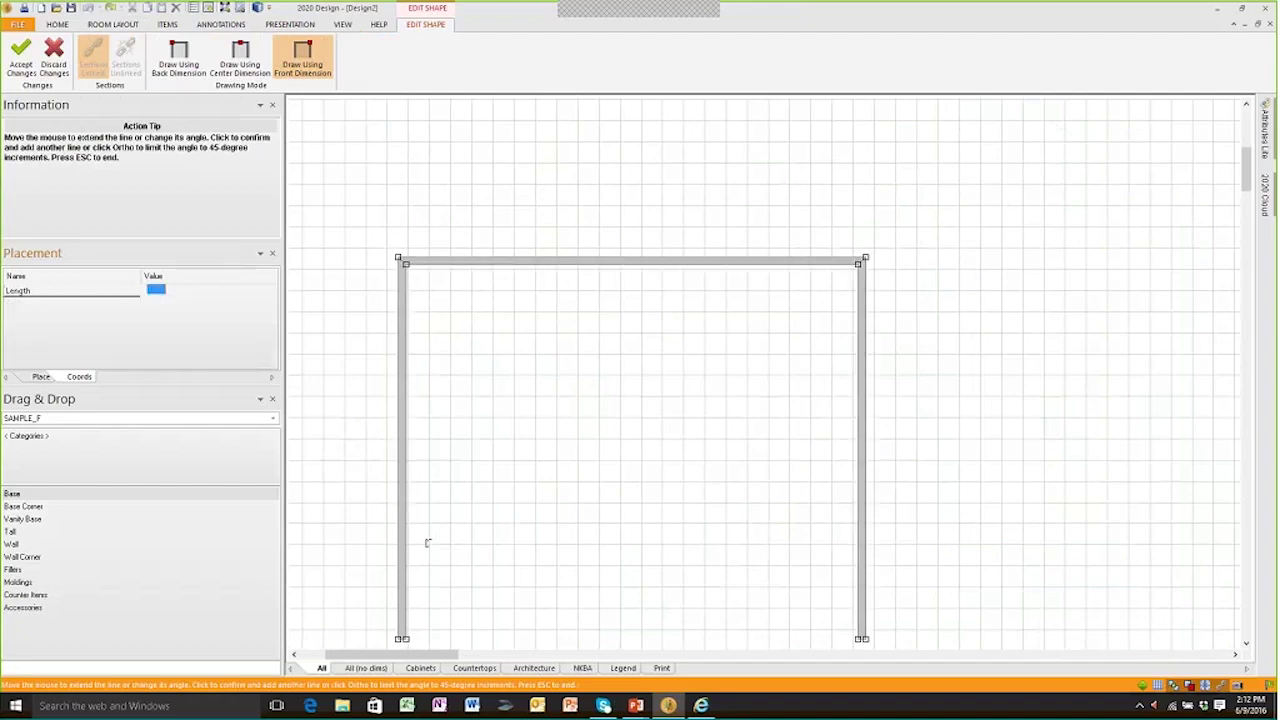
pyautogui.write('256')
pyautogui.press('Return')
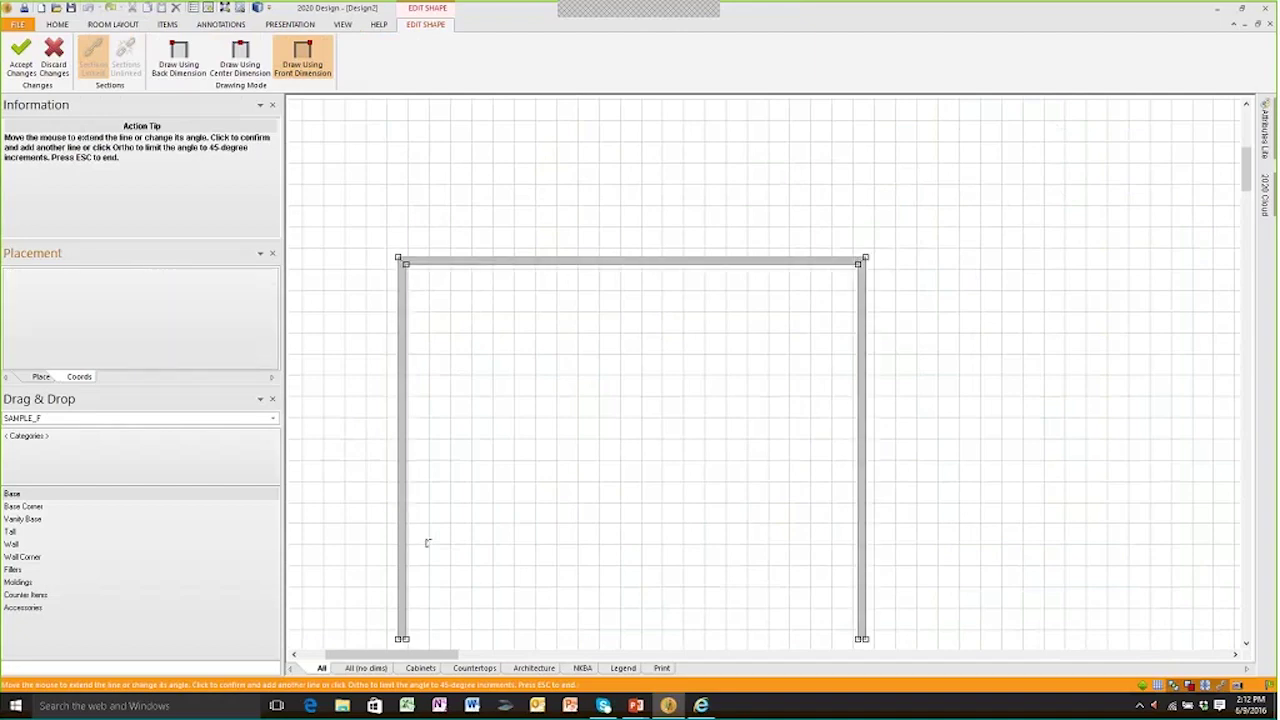
pyautogui.press('Escape')
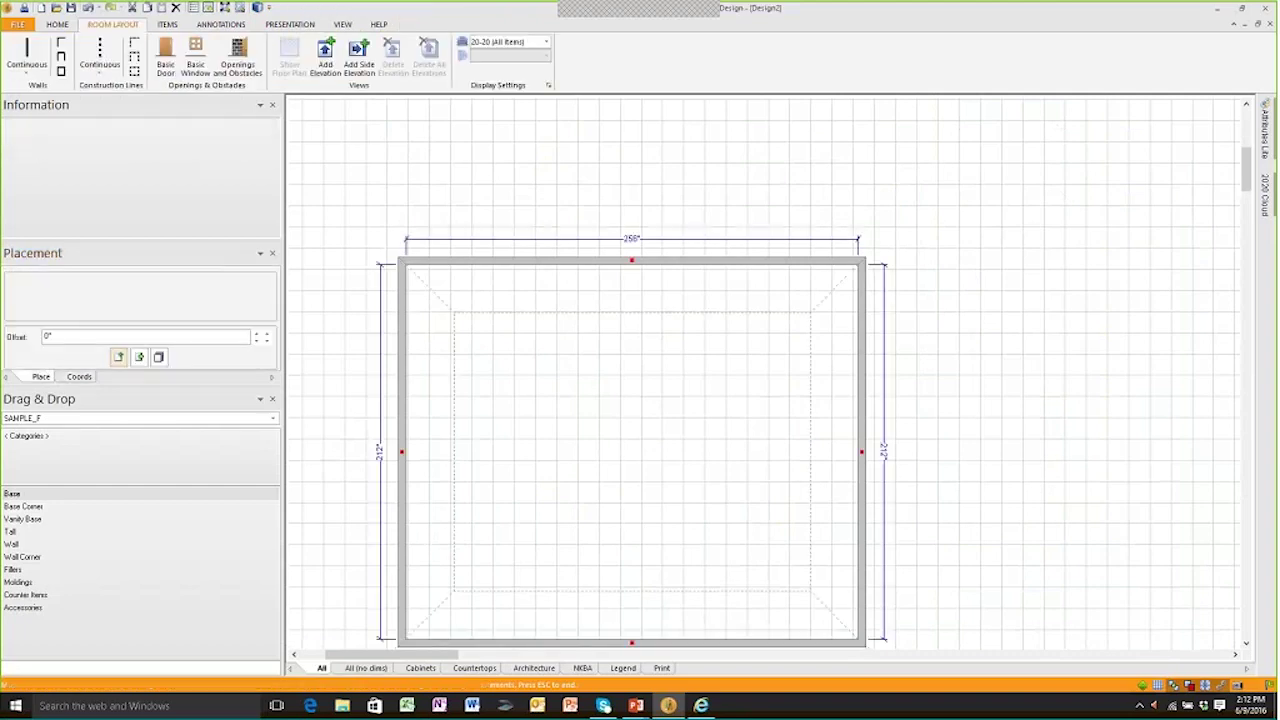
# Examine the rectangular room in a 3D rendering from above and from inside at a corner, and return to the floor plan
pyautogui.scroll(-1, 557, 486)
pyautogui.moveTo(557, 486); pyautogui.dragTo(660, 428, button='middle')
pyautogui.scroll(2, 692, 395)
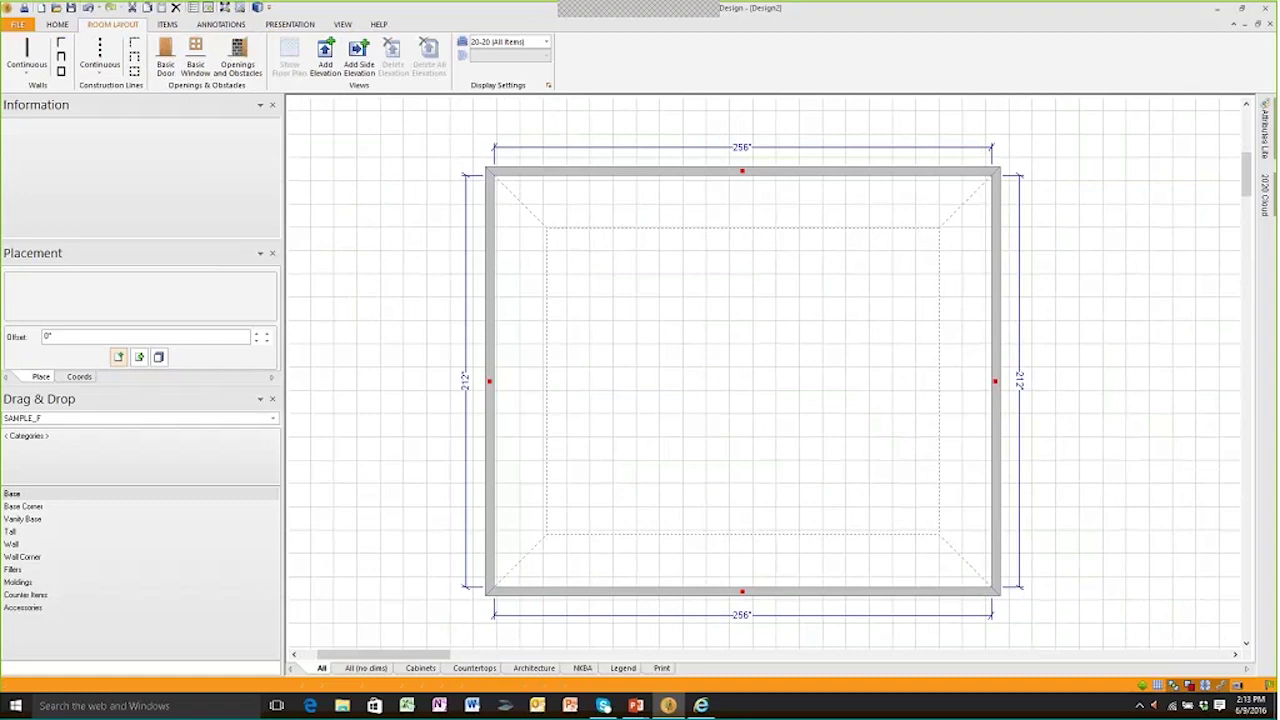
pyautogui.click(300, 27)
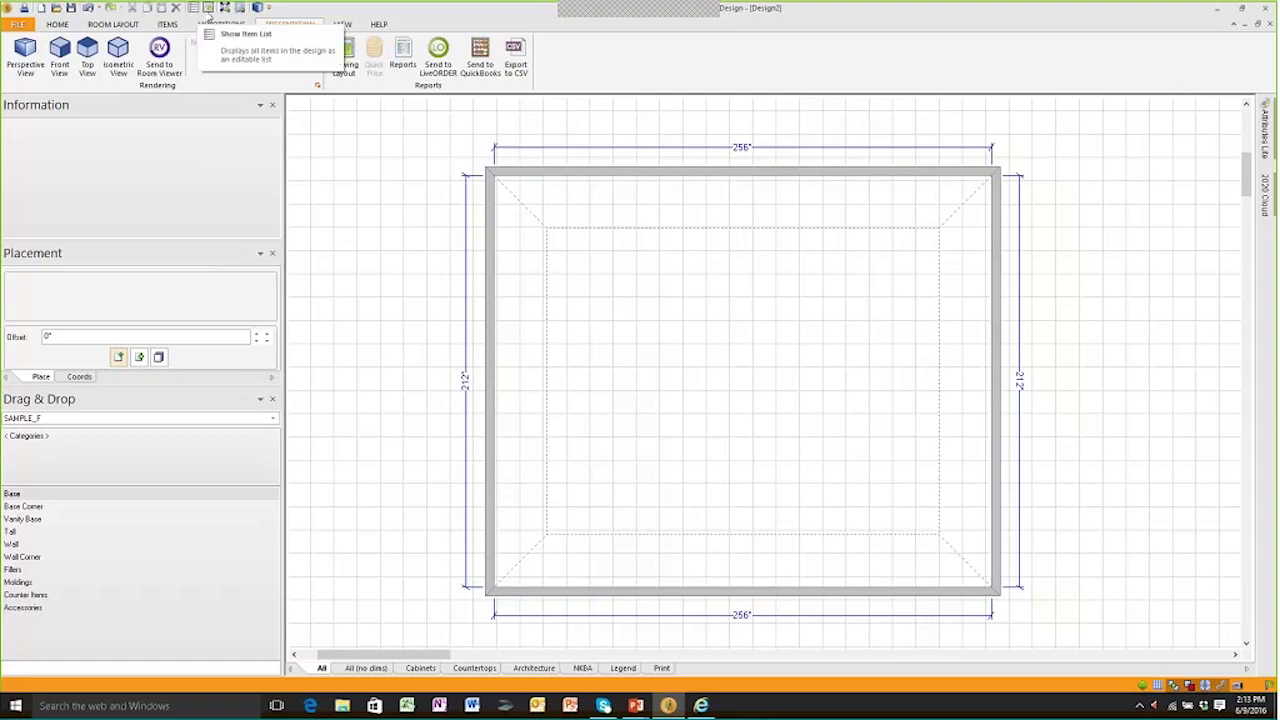
pyautogui.click(258, 8)
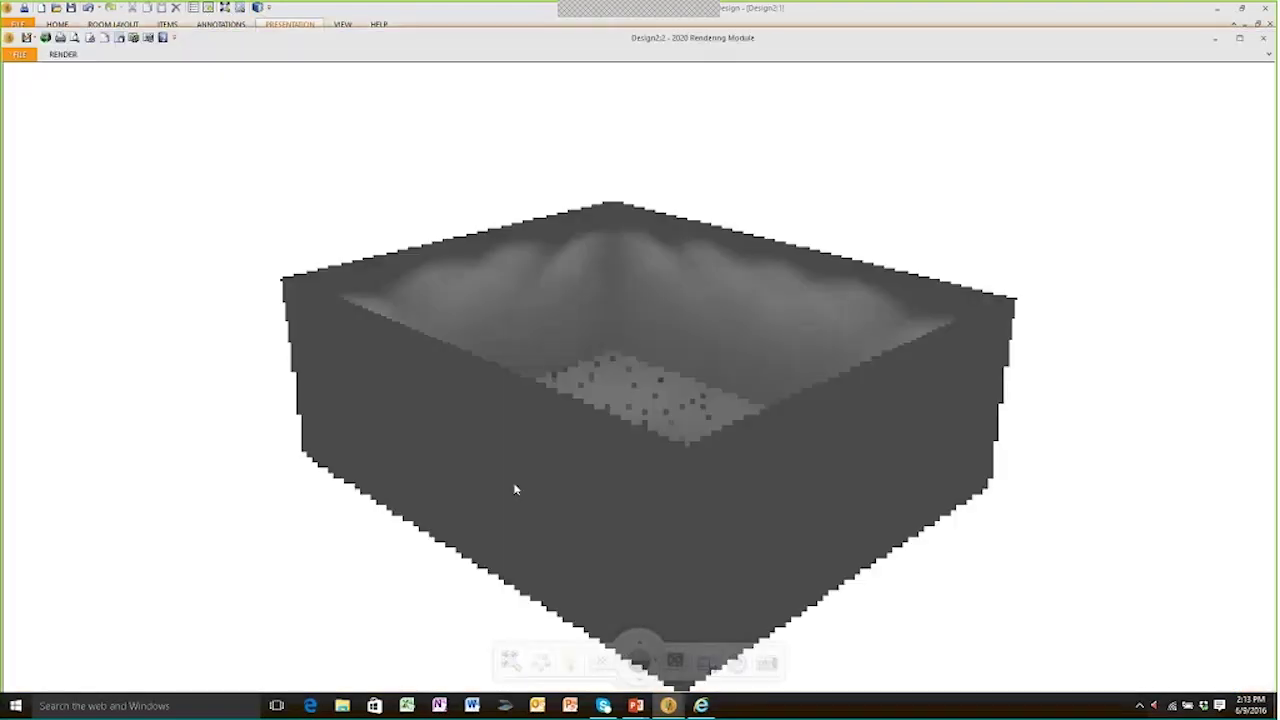
pyautogui.moveTo(565, 496)
pyautogui.mouseDown()
pyautogui.moveTo(546, 406)
pyautogui.moveTo(546, 500)
pyautogui.moveTo(586, 523)
pyautogui.mouseUp()
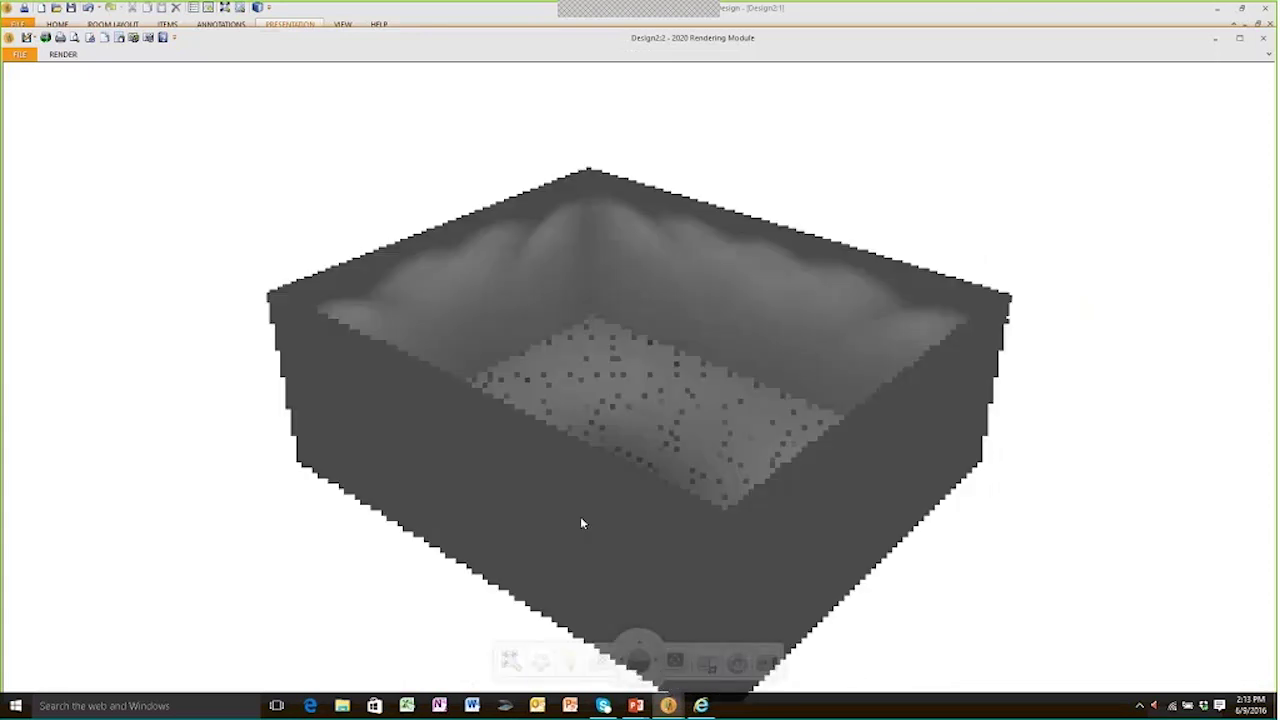
pyautogui.moveTo(591, 540)
pyautogui.mouseDown()
pyautogui.moveTo(591, 526)
pyautogui.moveTo(580, 554)
pyautogui.moveTo(487, 548)
pyautogui.moveTo(434, 446)
pyautogui.moveTo(431, 526)
pyautogui.moveTo(509, 566)
pyautogui.moveTo(607, 512)
pyautogui.moveTo(606, 557)
pyautogui.mouseUp()
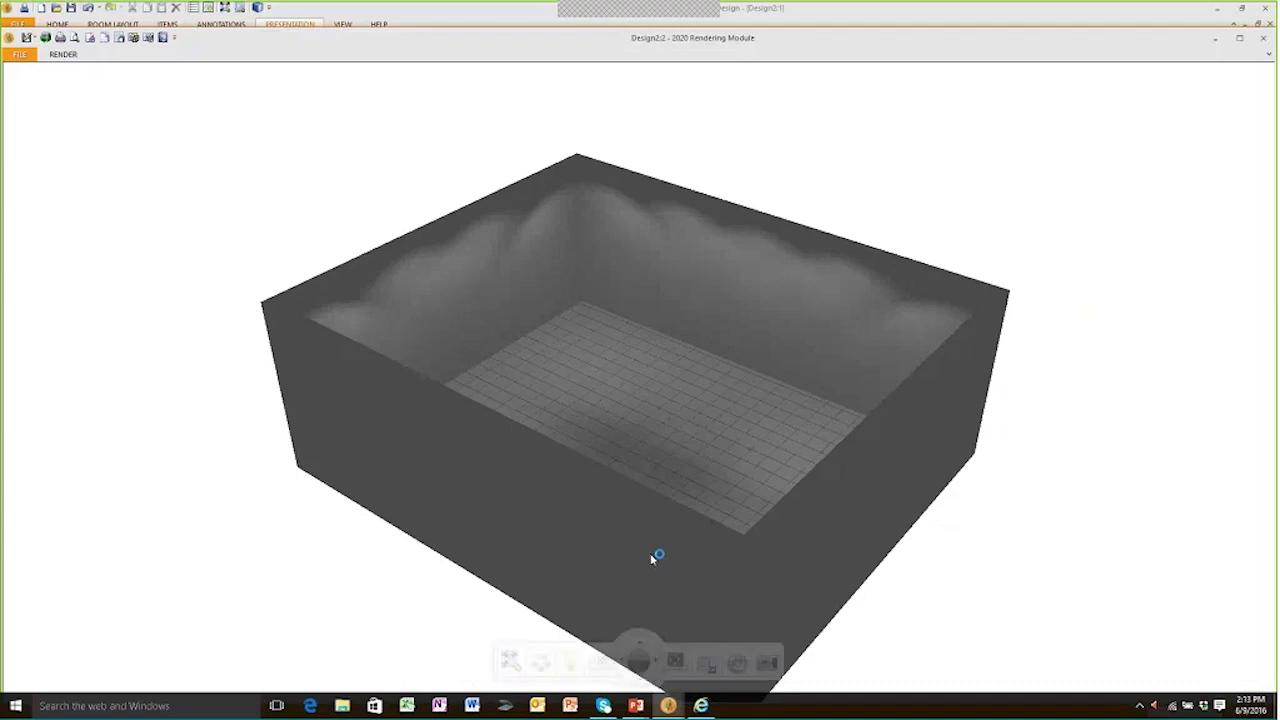
pyautogui.moveTo(651, 555); pyautogui.dragTo(644, 513)
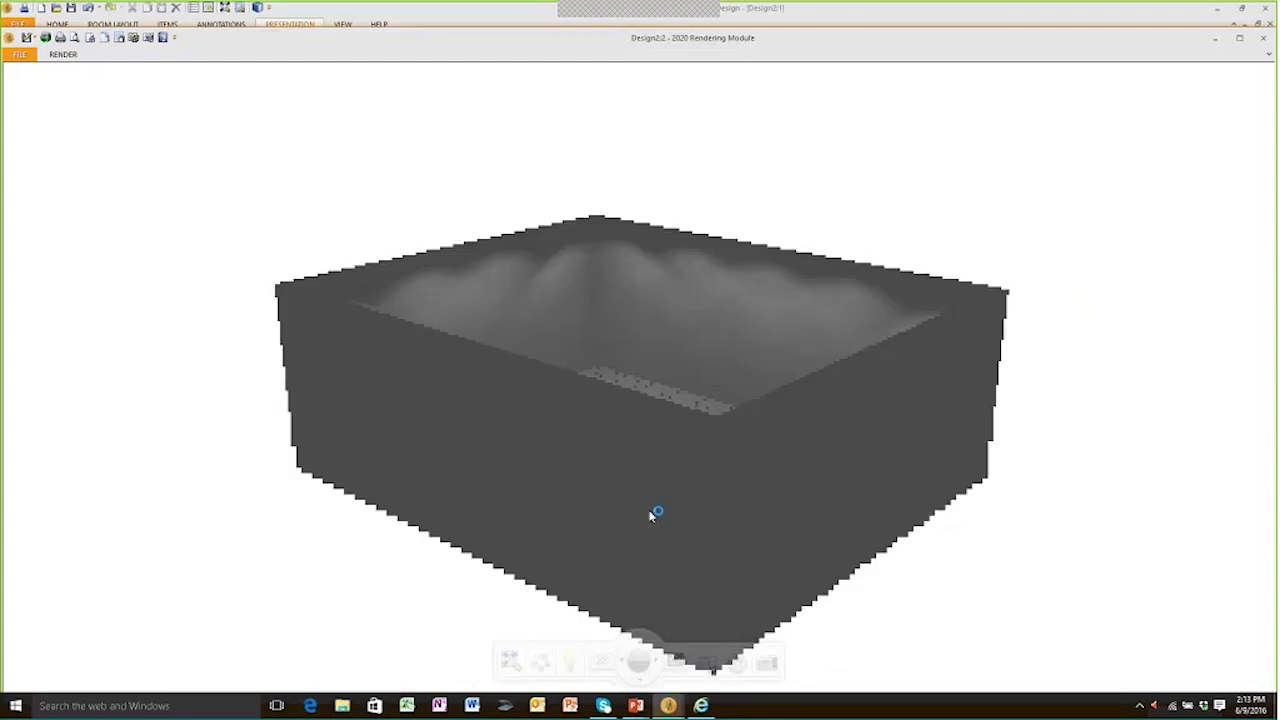
pyautogui.scroll(3, 645, 506)
pyautogui.scroll(5, 645, 505)
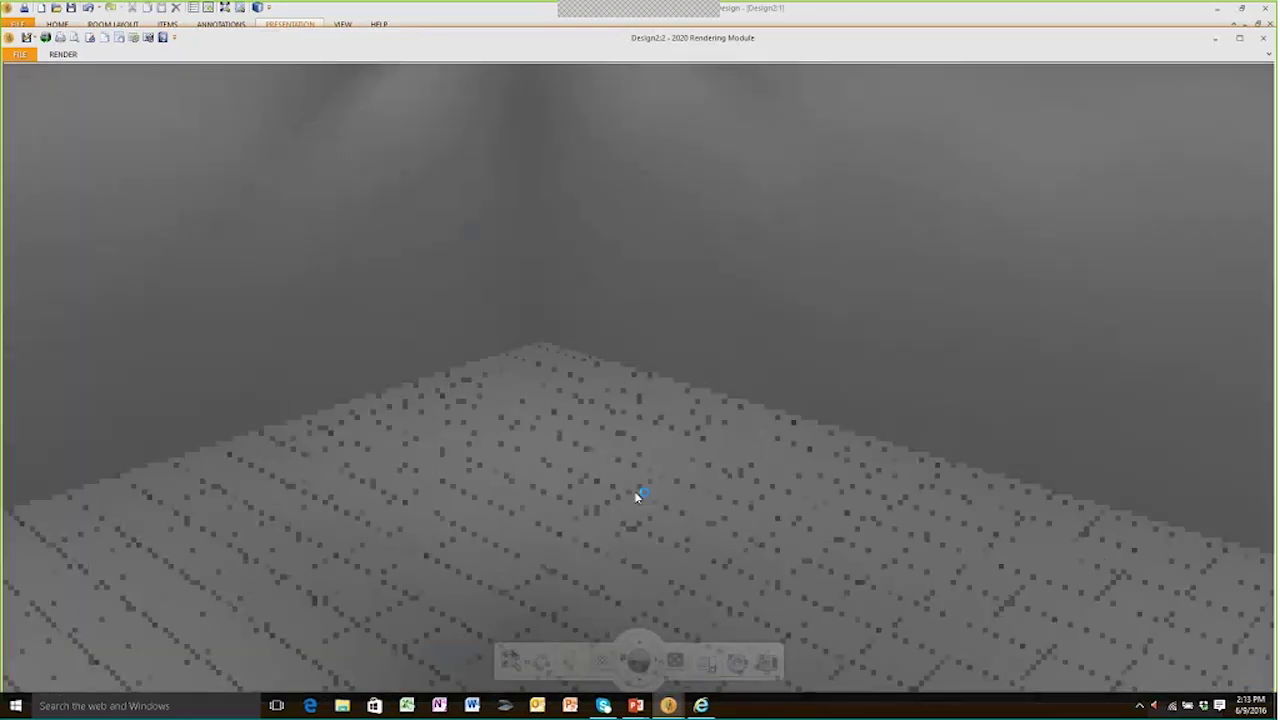
pyautogui.moveTo(636, 497); pyautogui.dragTo(614, 477)
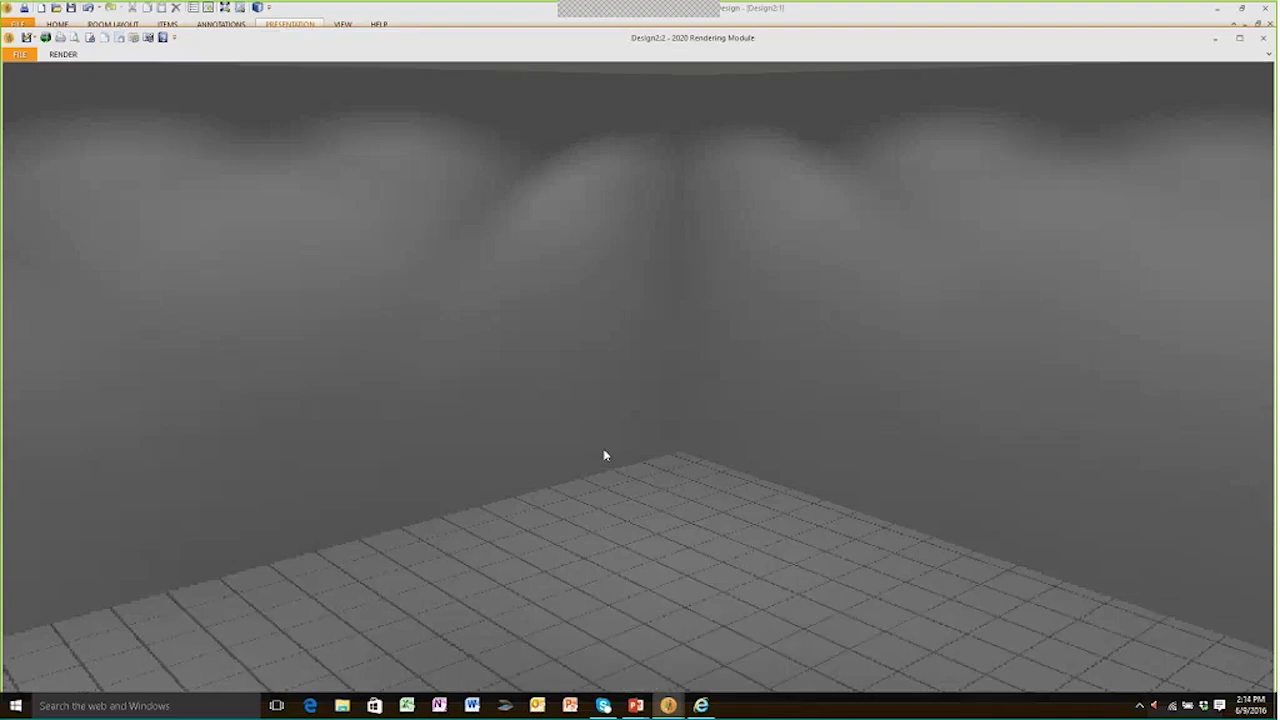
pyautogui.click(455, 8)
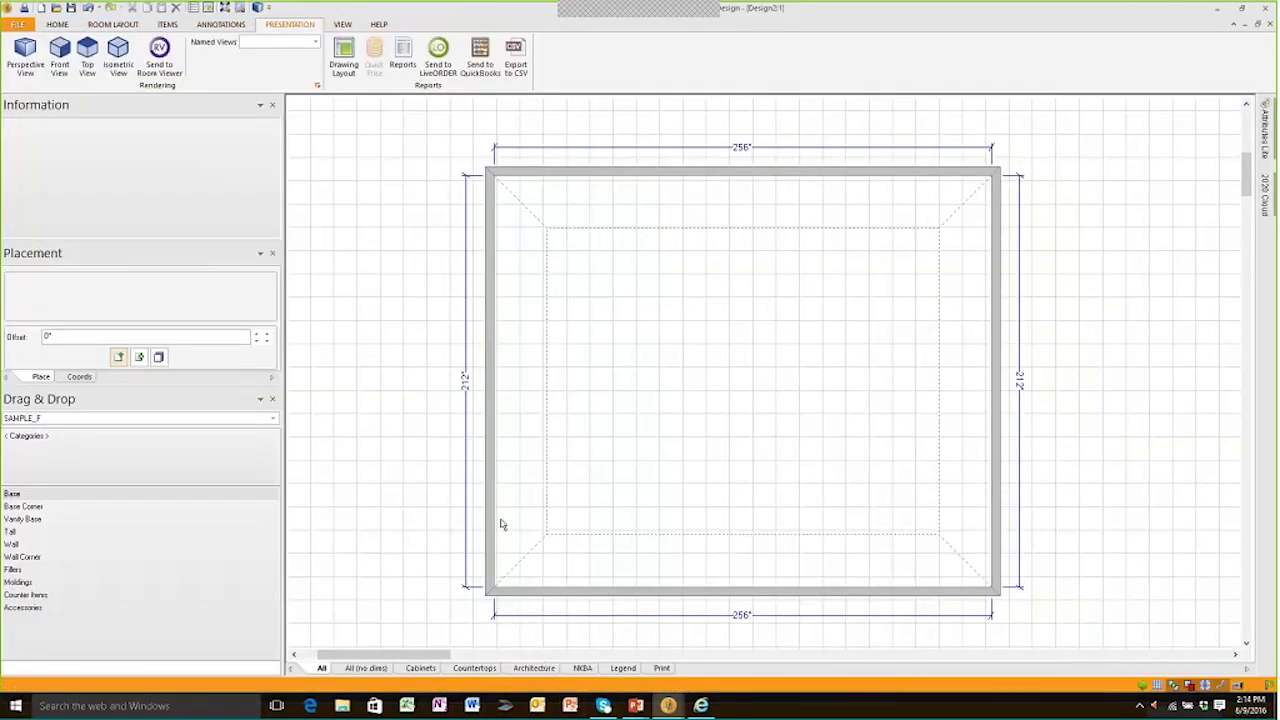
# Insert a basic window in the left wall of the room with a height of 42 inches
pyautogui.moveTo(501, 524)
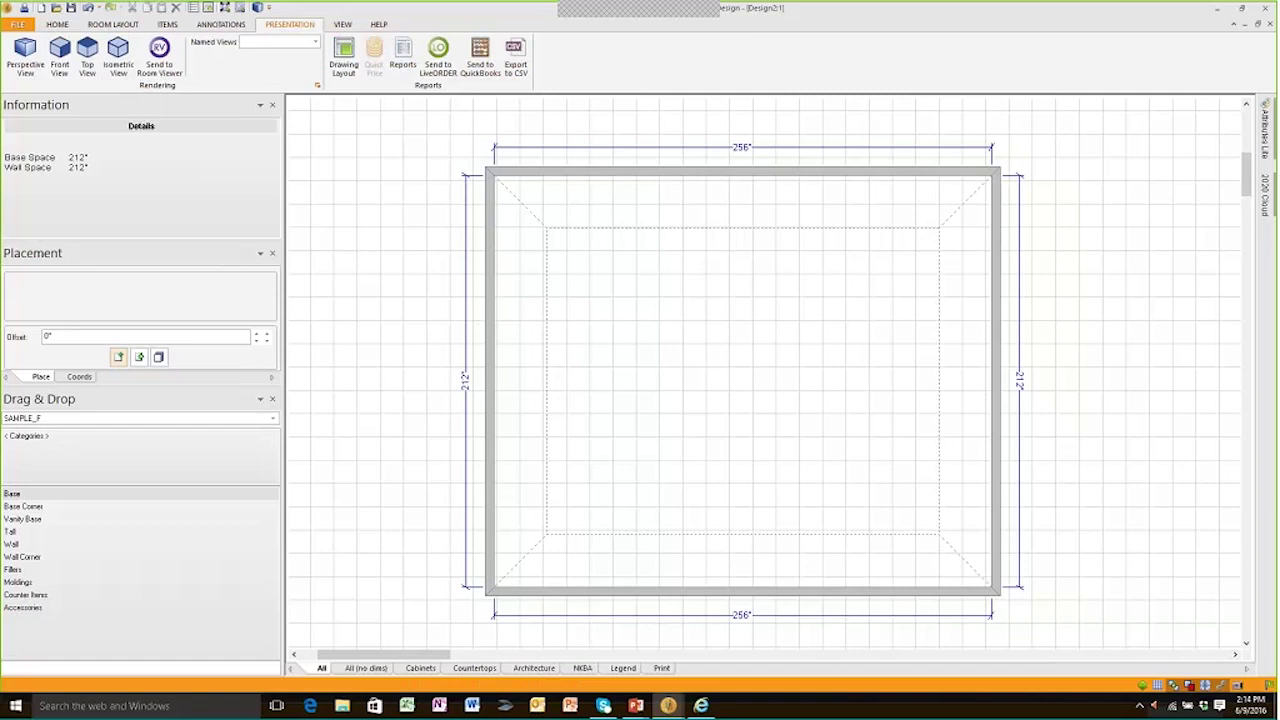
pyautogui.click(113, 24)
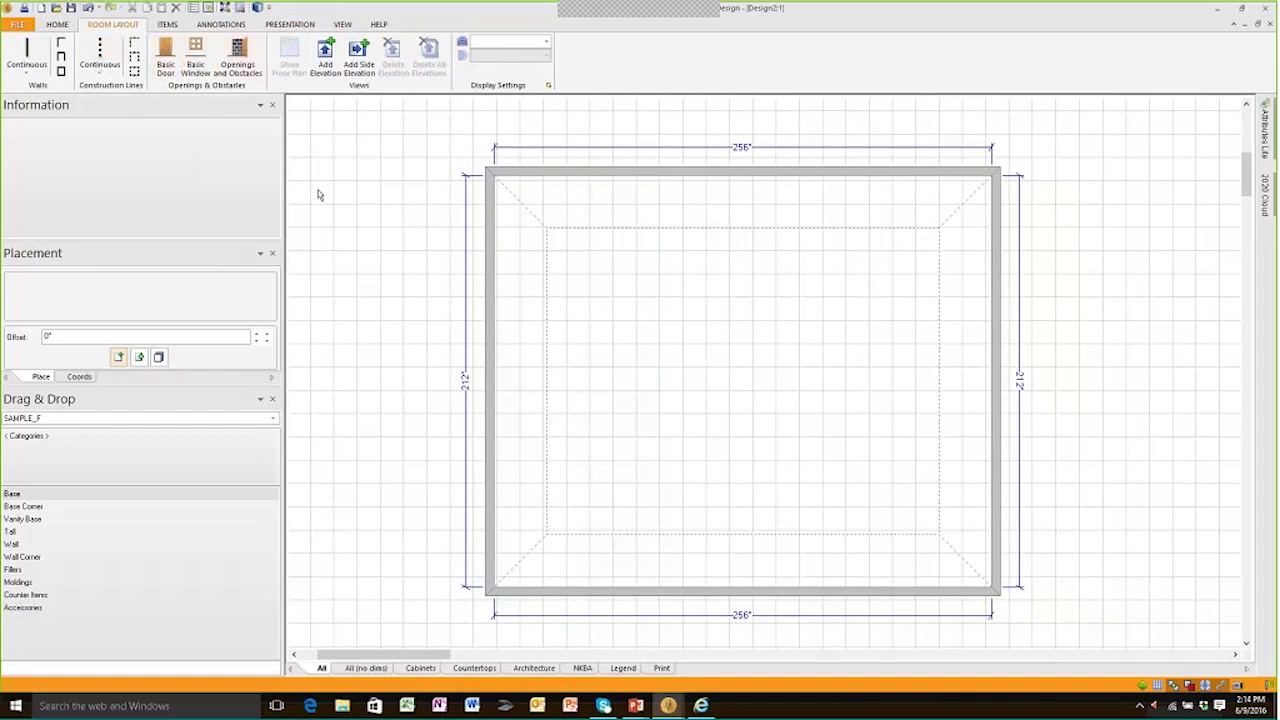
pyautogui.click(196, 62)
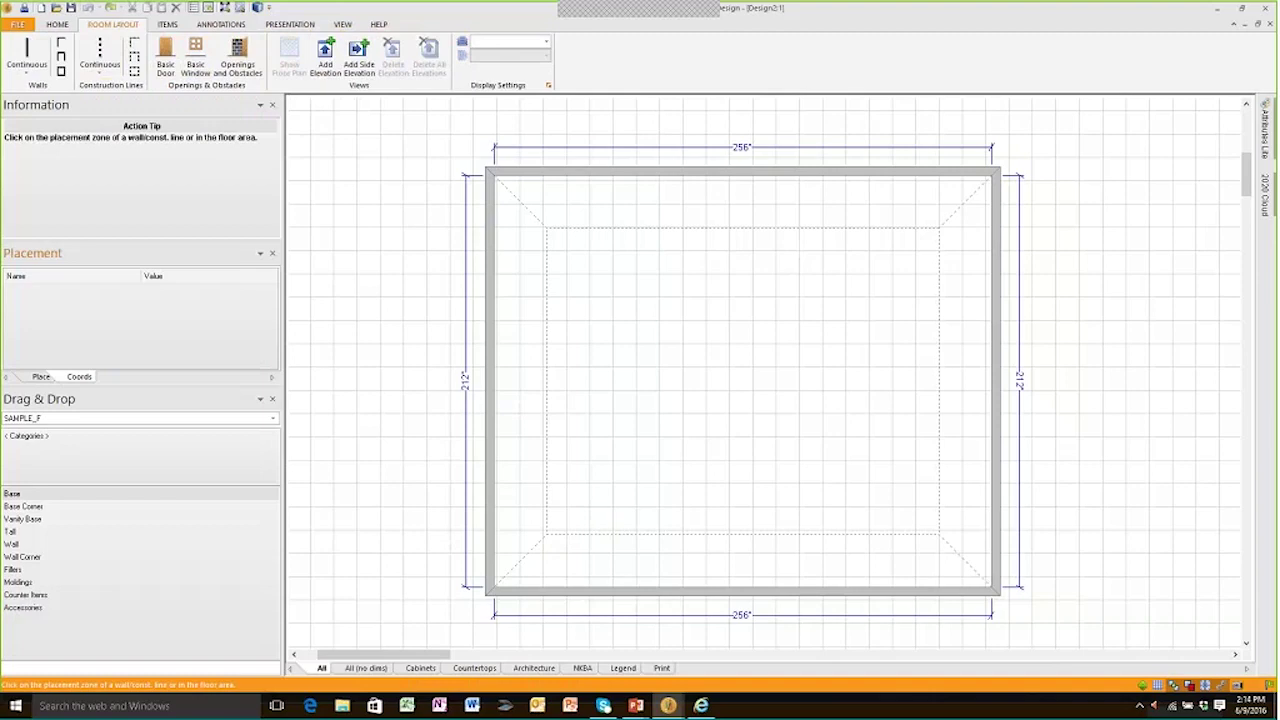
pyautogui.click(516, 316)
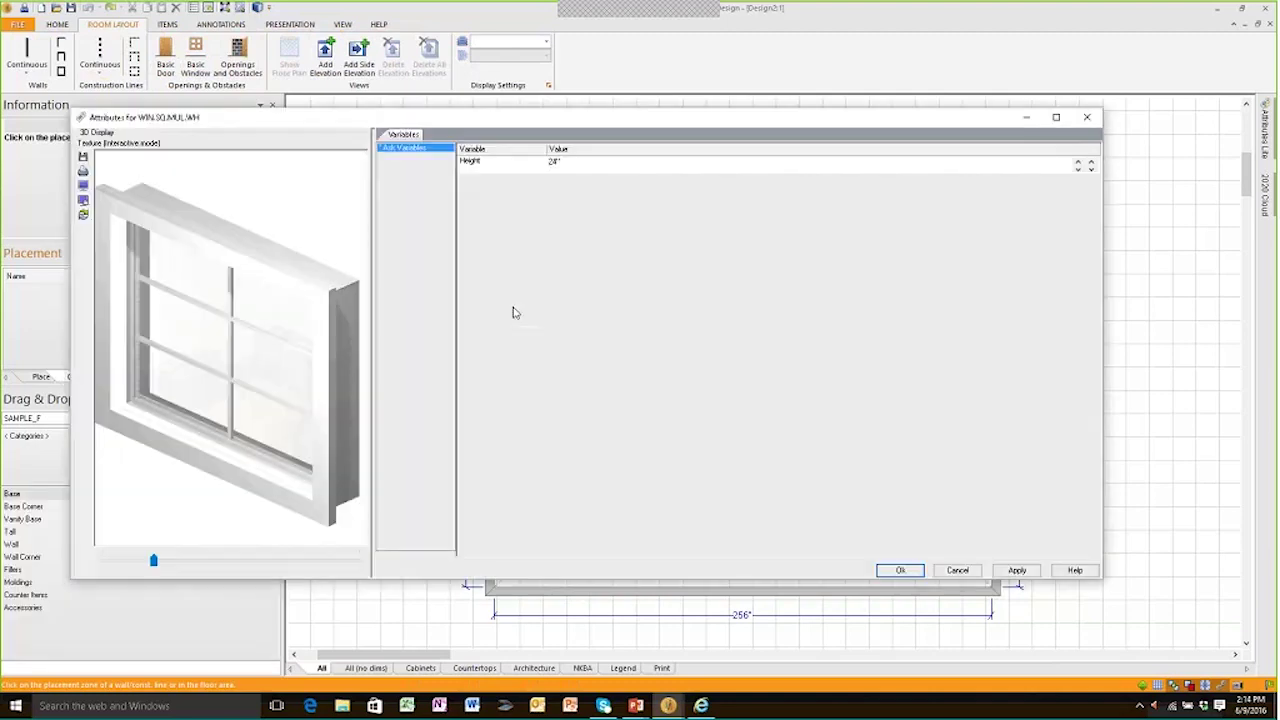
pyautogui.moveTo(320, 430)
pyautogui.mouseDown()
pyautogui.moveTo(304, 397)
pyautogui.moveTo(306, 449)
pyautogui.moveTo(326, 437)
pyautogui.moveTo(288, 420)
pyautogui.moveTo(315, 435)
pyautogui.mouseUp()
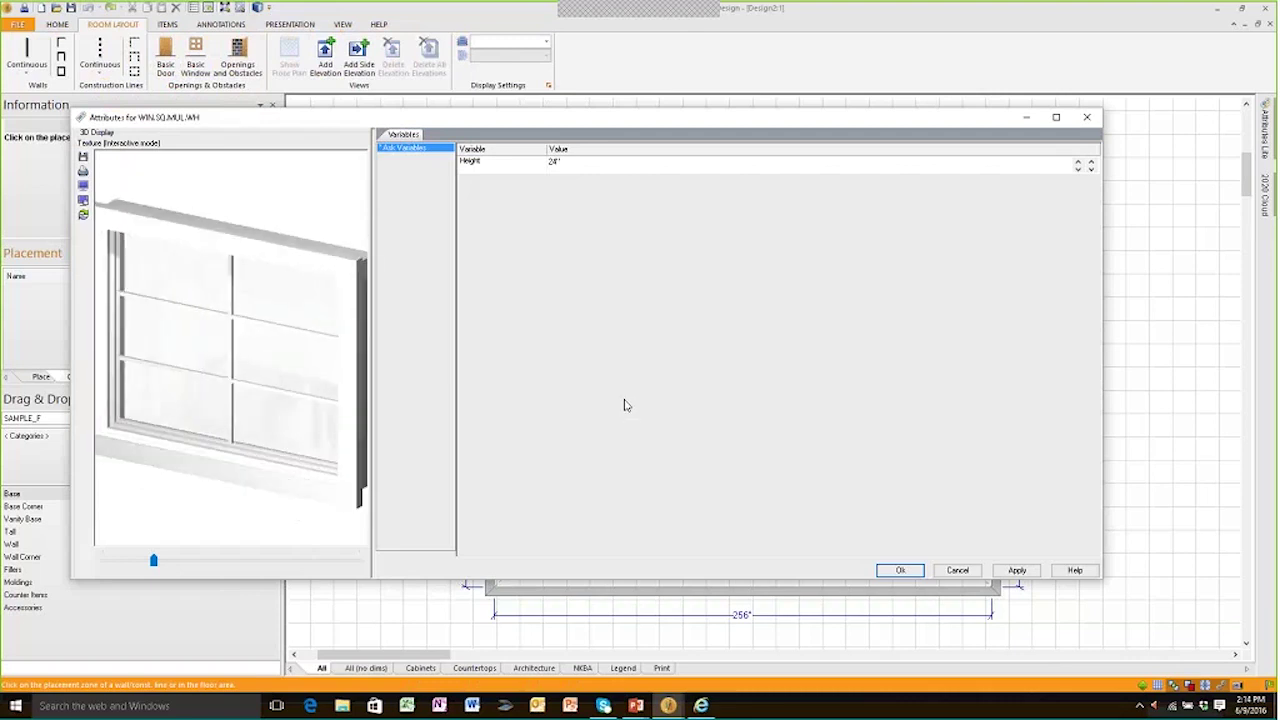
pyautogui.click(576, 160)
pyautogui.write('42')
pyautogui.click(899, 569)
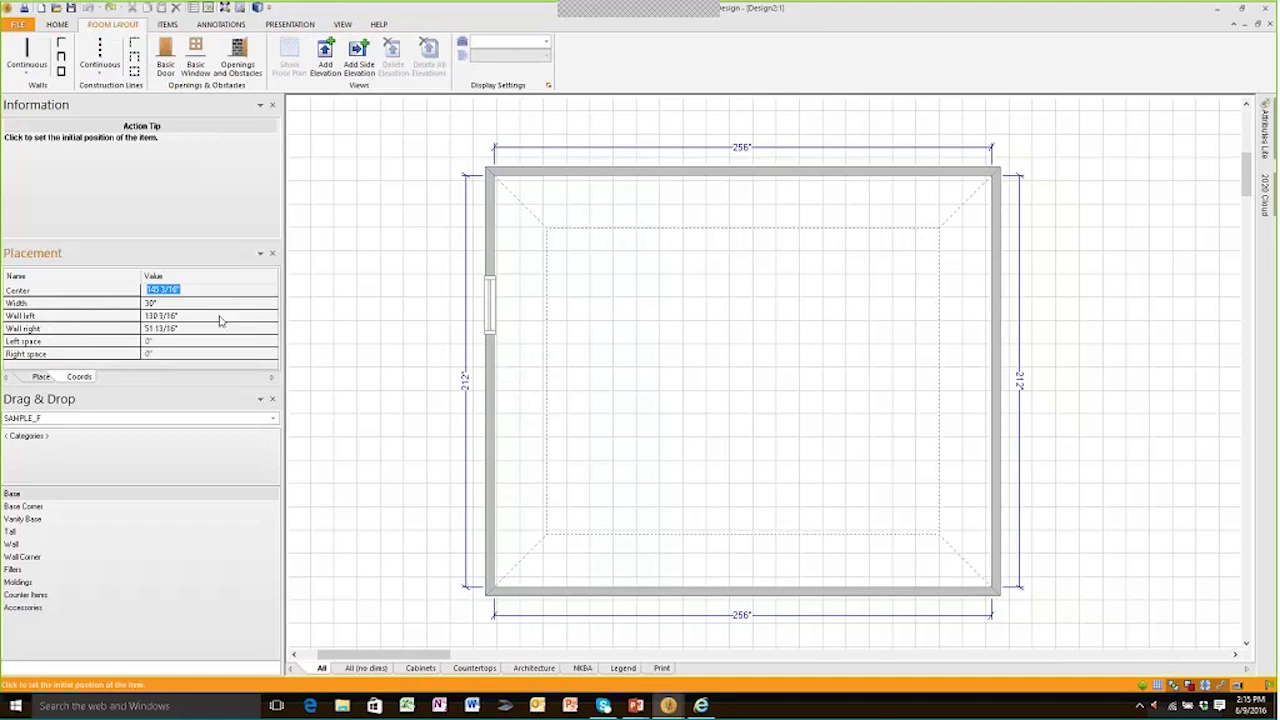
# Position the new window 115.5 inches from the wall's left end and set its width to 42 inches
pyautogui.press('Tab')
pyautogui.press('Tab')
pyautogui.write('115.5')
pyautogui.press('Tab')
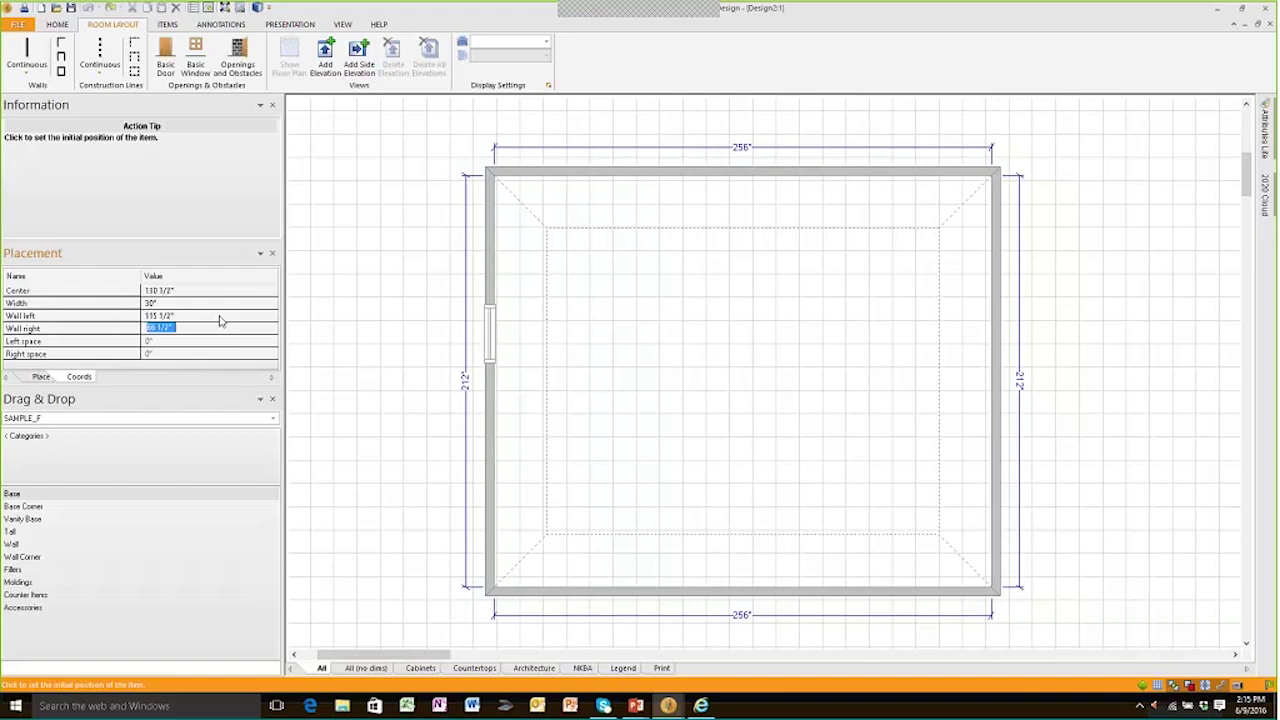
pyautogui.press('Tab')
pyautogui.press('Tab')
pyautogui.press('Tab')
pyautogui.write('42')
pyautogui.press('Return')
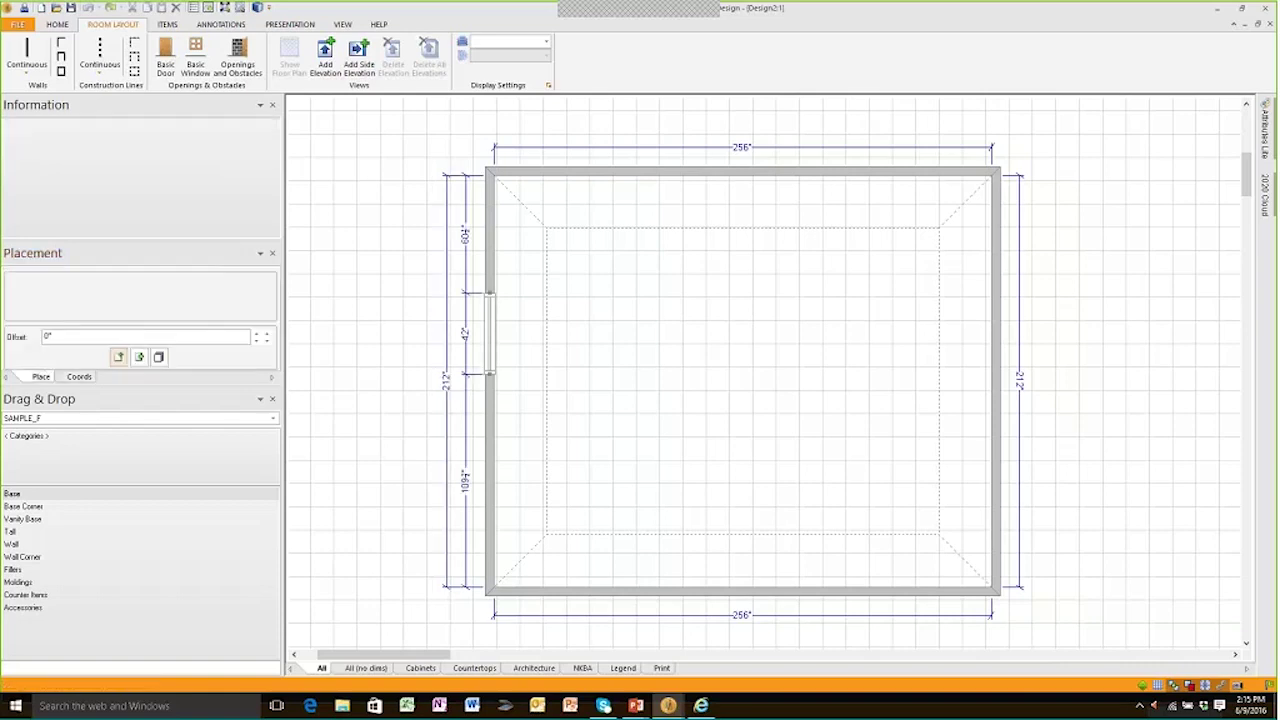
# Check the window's dimensions on the floor plan and its appearance in the 3D rendering, and return to the floor plan
pyautogui.scroll(5, 500, 455)
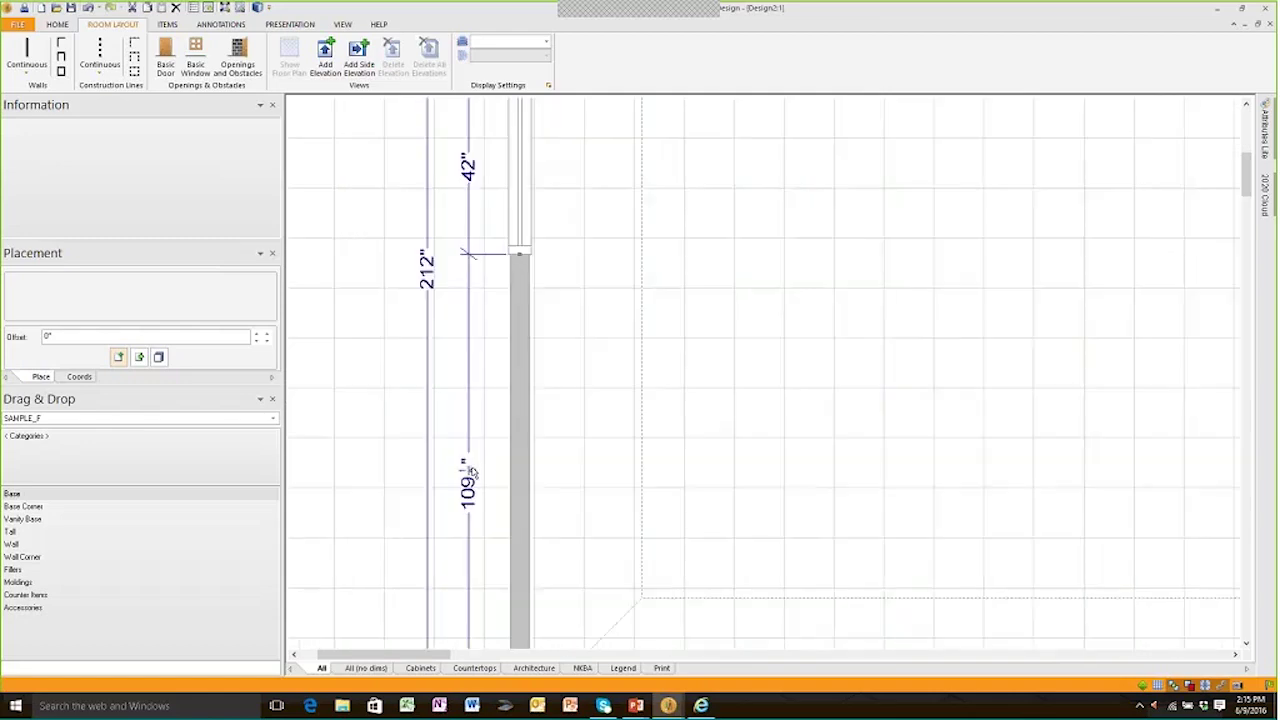
pyautogui.scroll(-5, 484, 490)
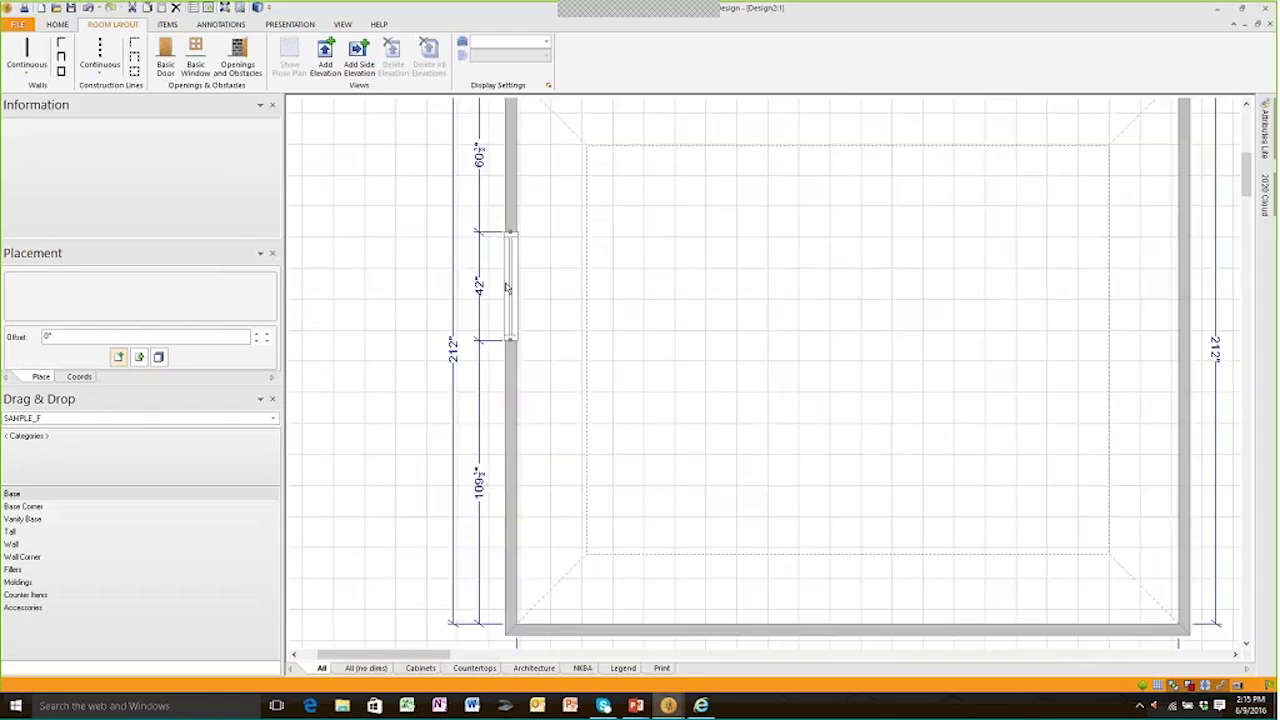
pyautogui.scroll(-1, 575, 334)
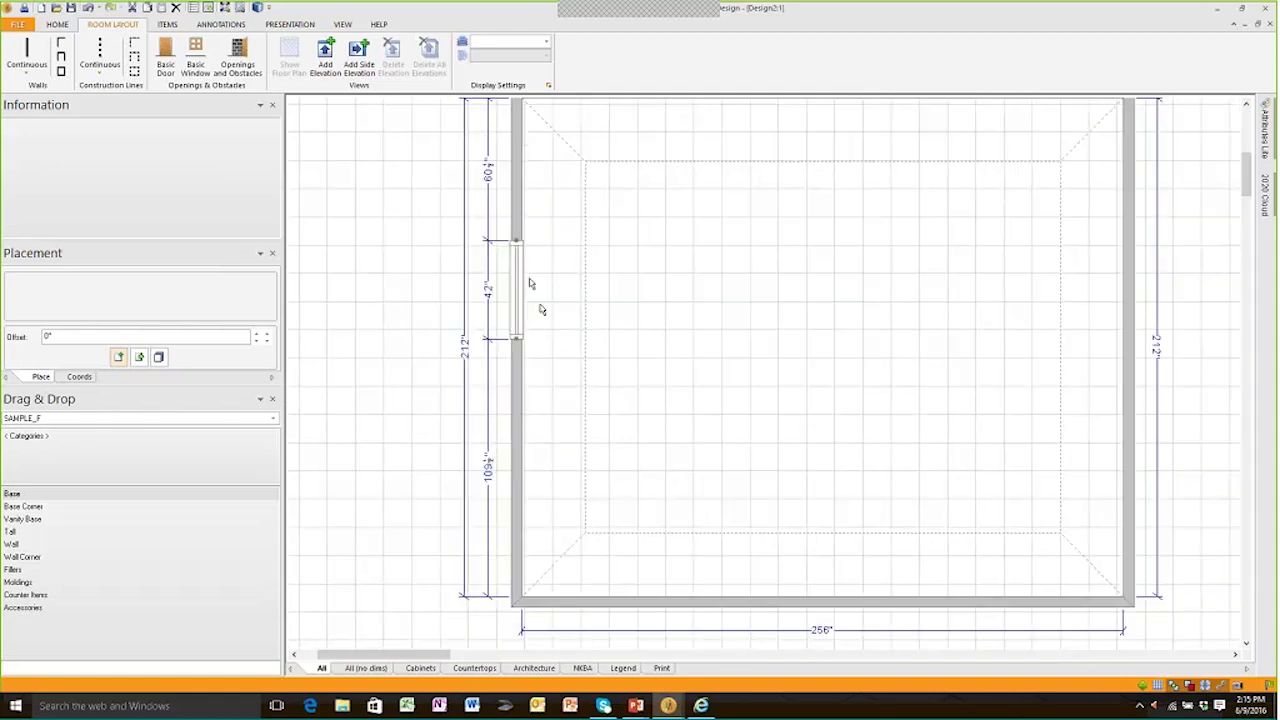
pyautogui.scroll(3, 608, 297)
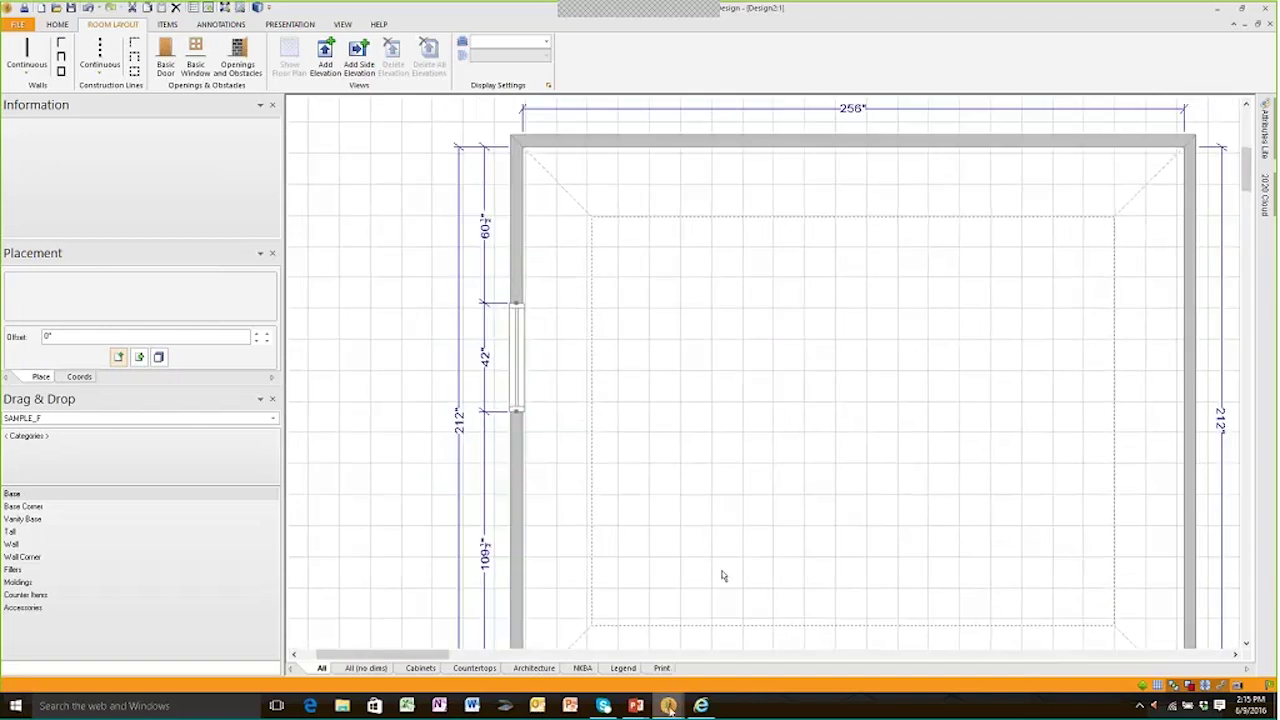
pyautogui.moveTo(668, 705)
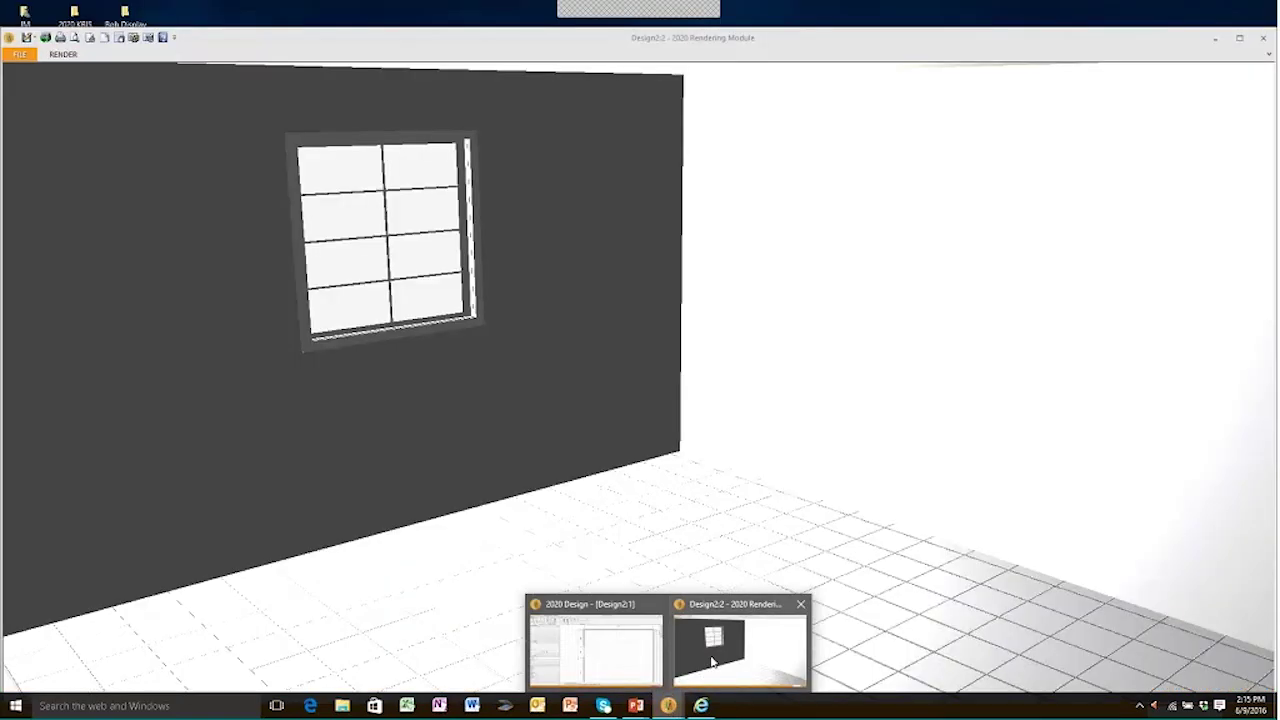
pyautogui.click(713, 662)
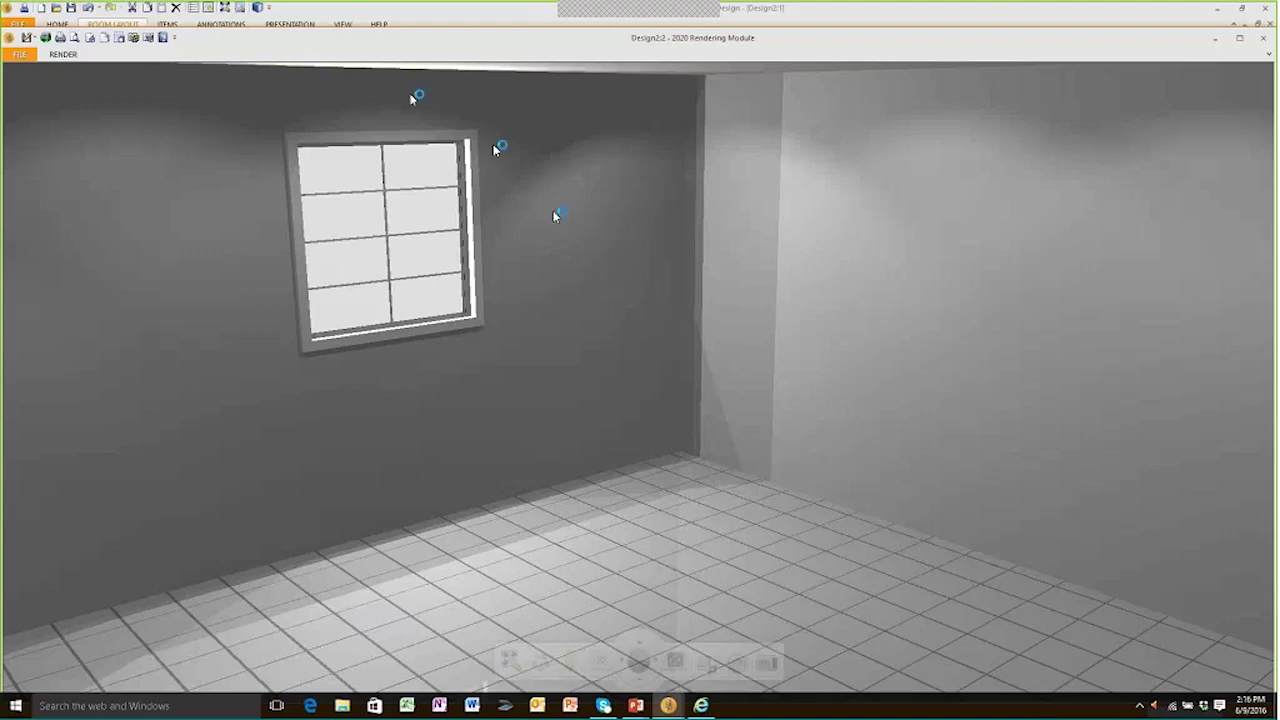
pyautogui.click(402, 10)
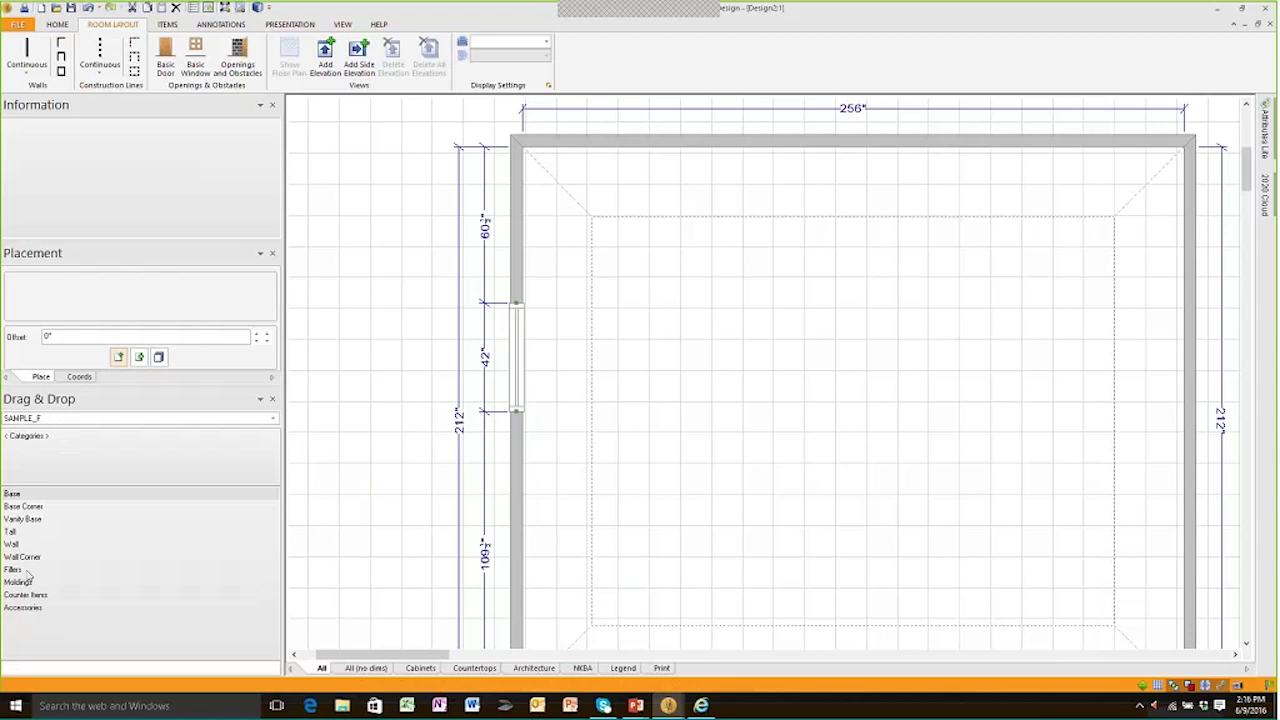
# Place a standard SB36 sink base cabinet on the left wall, centered under the window
pyautogui.click(27, 495)
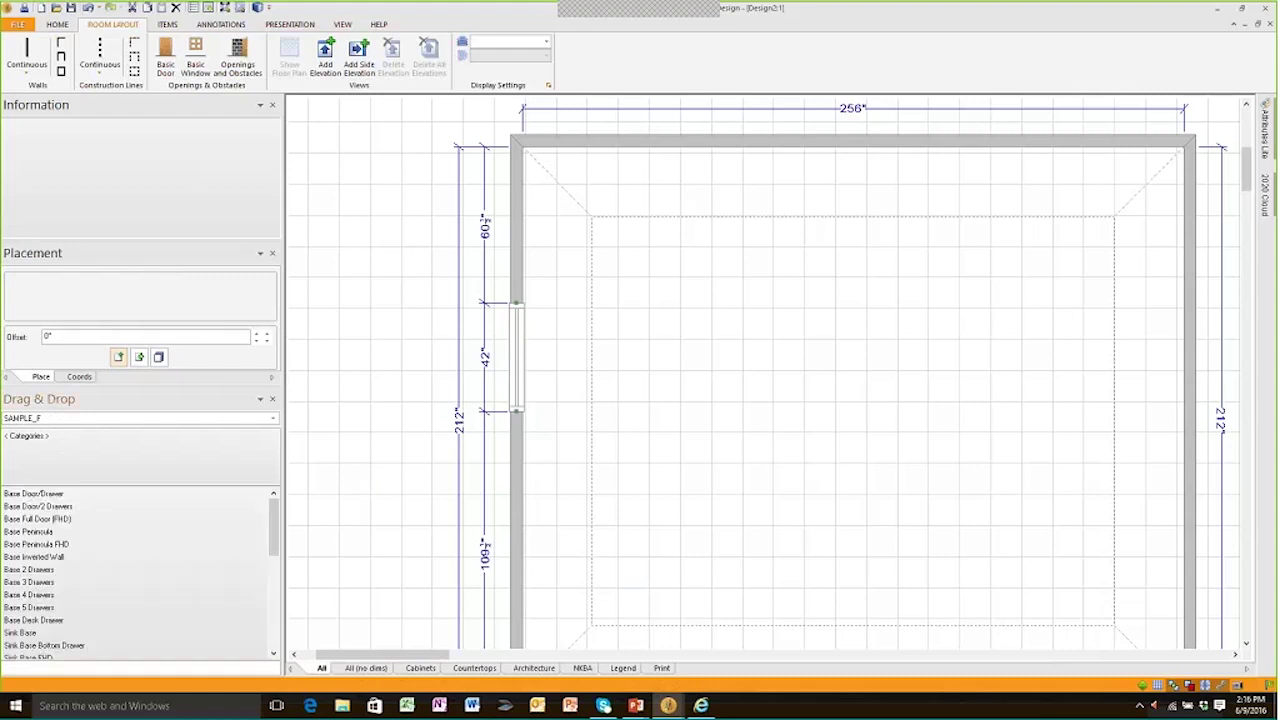
pyautogui.click(46, 634)
pyautogui.click(40, 495)
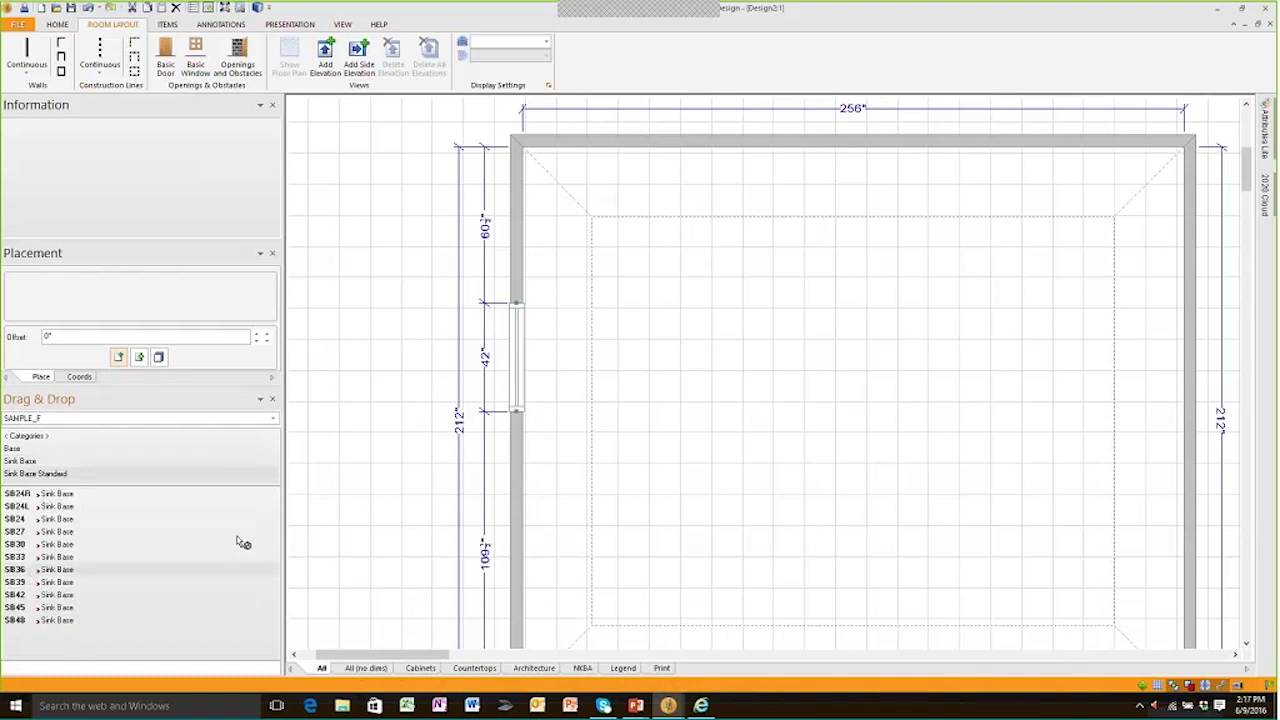
pyautogui.moveTo(237, 537)
pyautogui.mouseDown()
pyautogui.moveTo(289, 523)
pyautogui.moveTo(543, 363)
pyautogui.mouseUp()
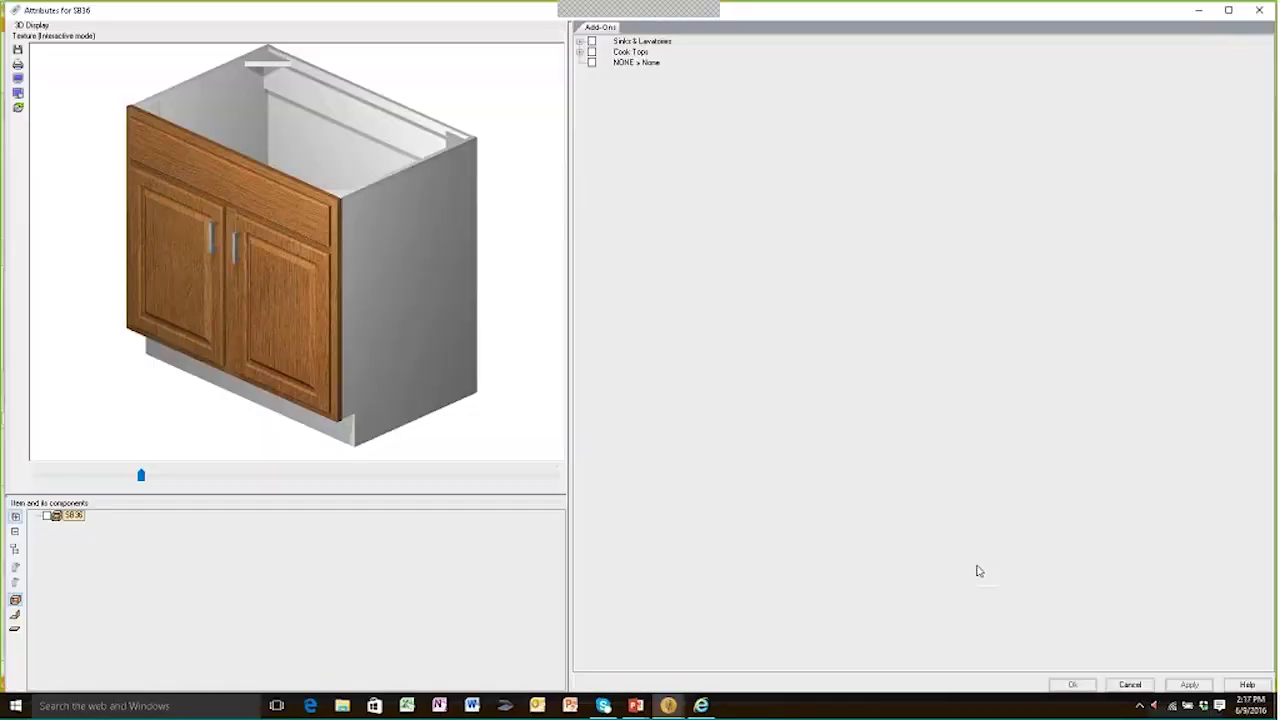
# Add the KOH.33-11/2TB2 33-inch Kohler 1-1/2 Tub Sink #2 to the SB36 sink base
pyautogui.moveTo(357, 337)
pyautogui.mouseDown()
pyautogui.moveTo(371, 360)
pyautogui.moveTo(397, 342)
pyautogui.moveTo(366, 354)
pyautogui.mouseUp()
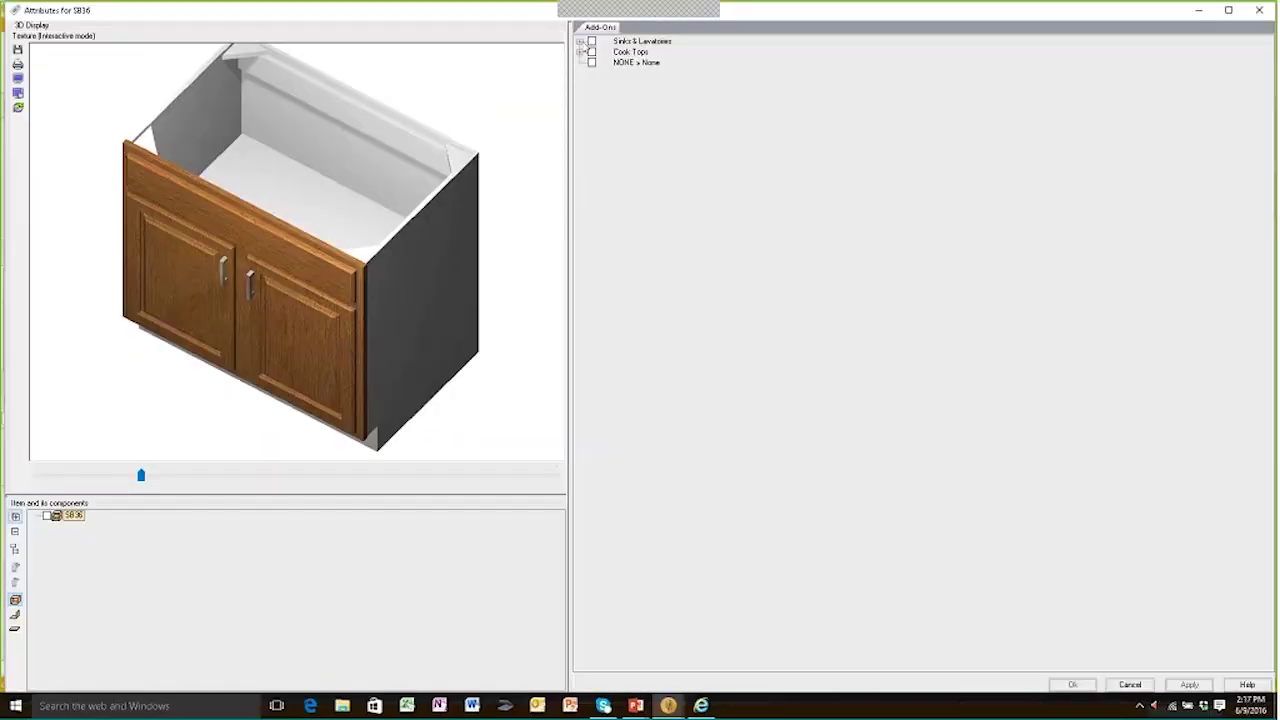
pyautogui.click(581, 42)
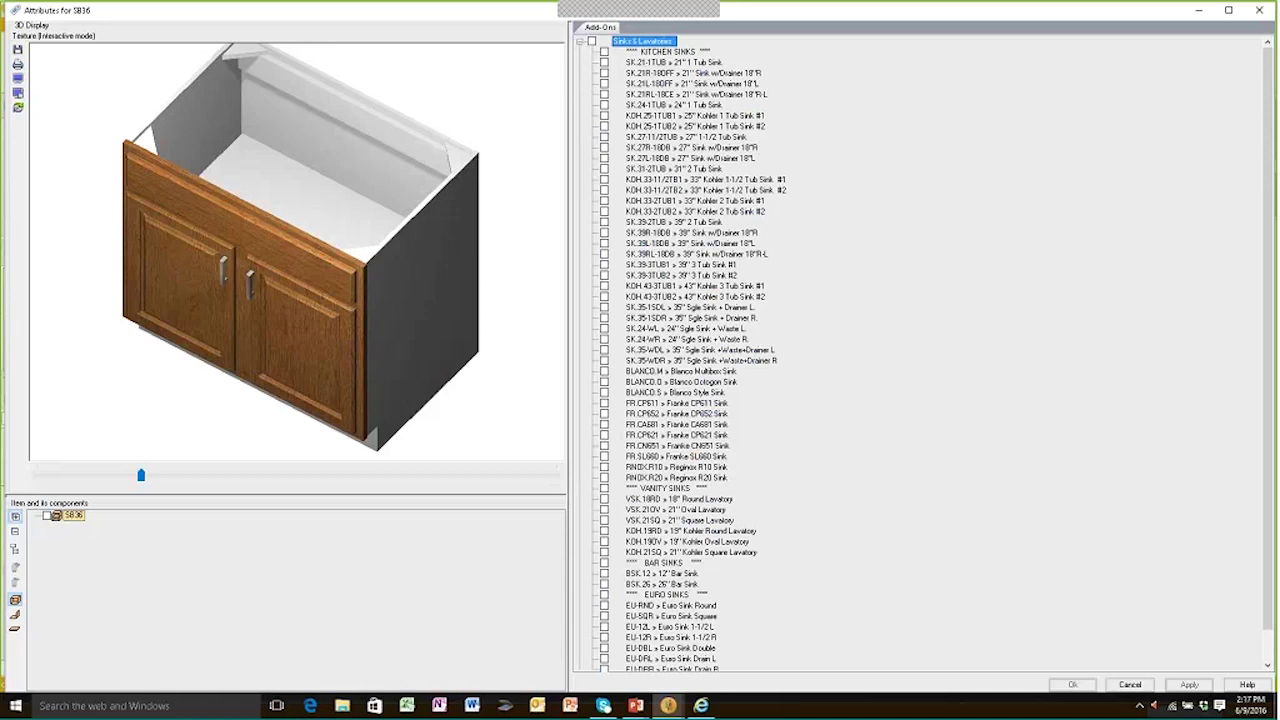
pyautogui.click(604, 190)
pyautogui.moveTo(356, 385); pyautogui.dragTo(363, 421)
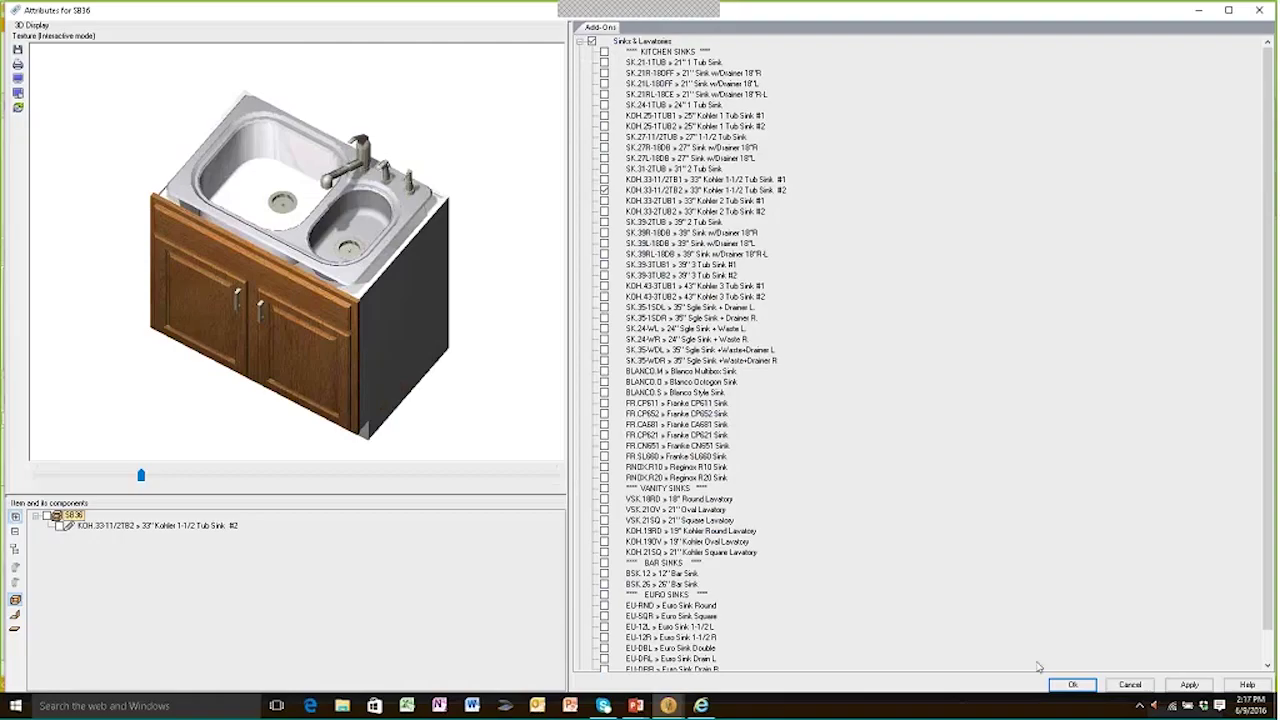
pyautogui.click(1072, 685)
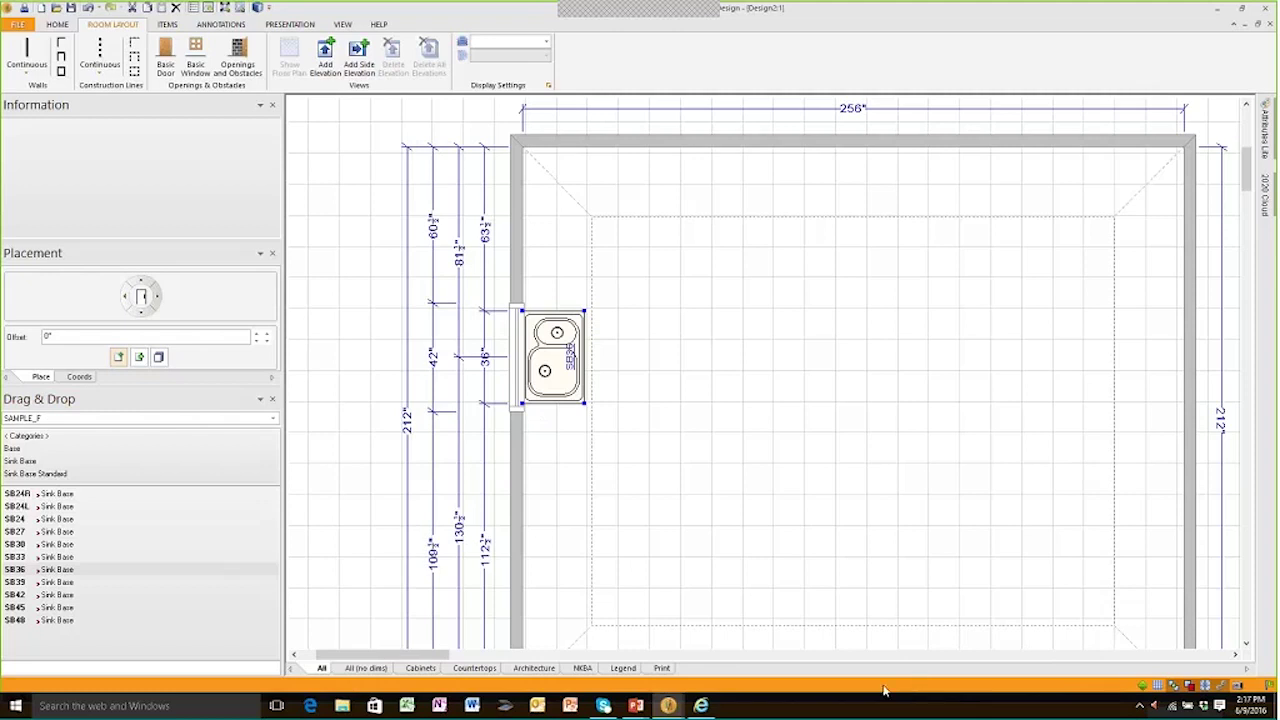
# Find the BC36R base corner cabinet in the catalog and place it in the room's upper left corner
pyautogui.click(121, 439)
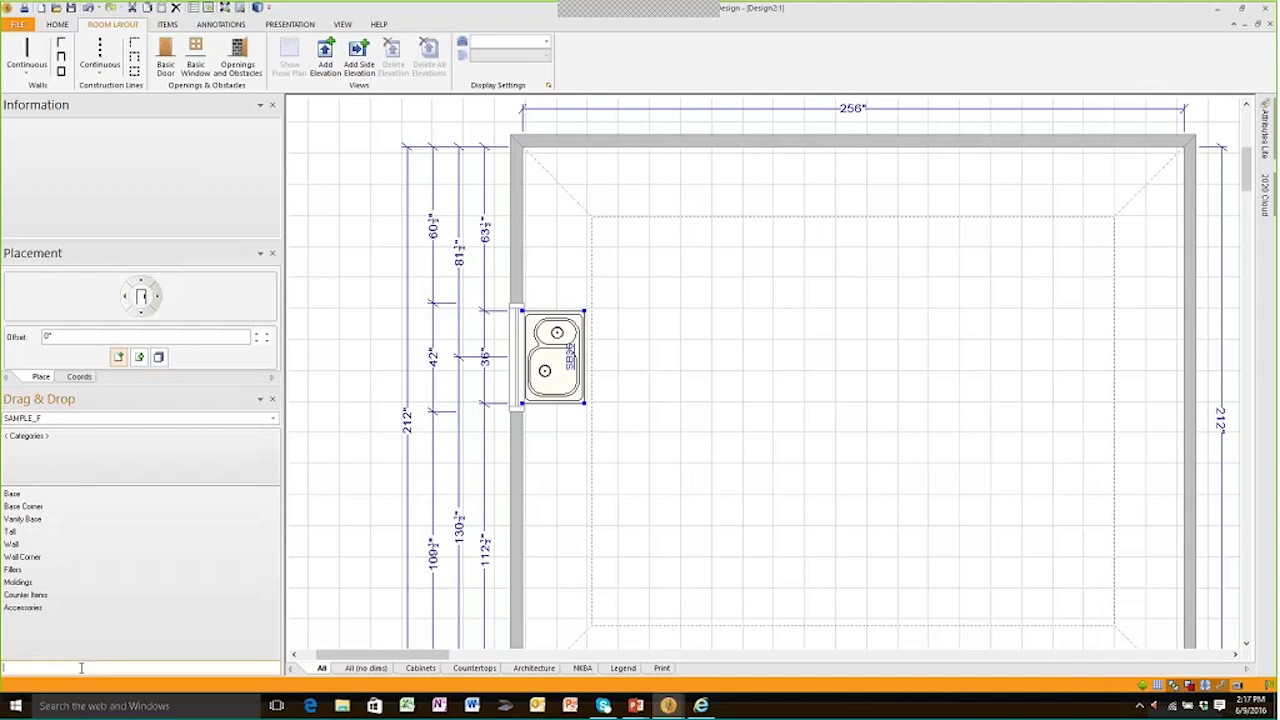
pyautogui.write('BC36')
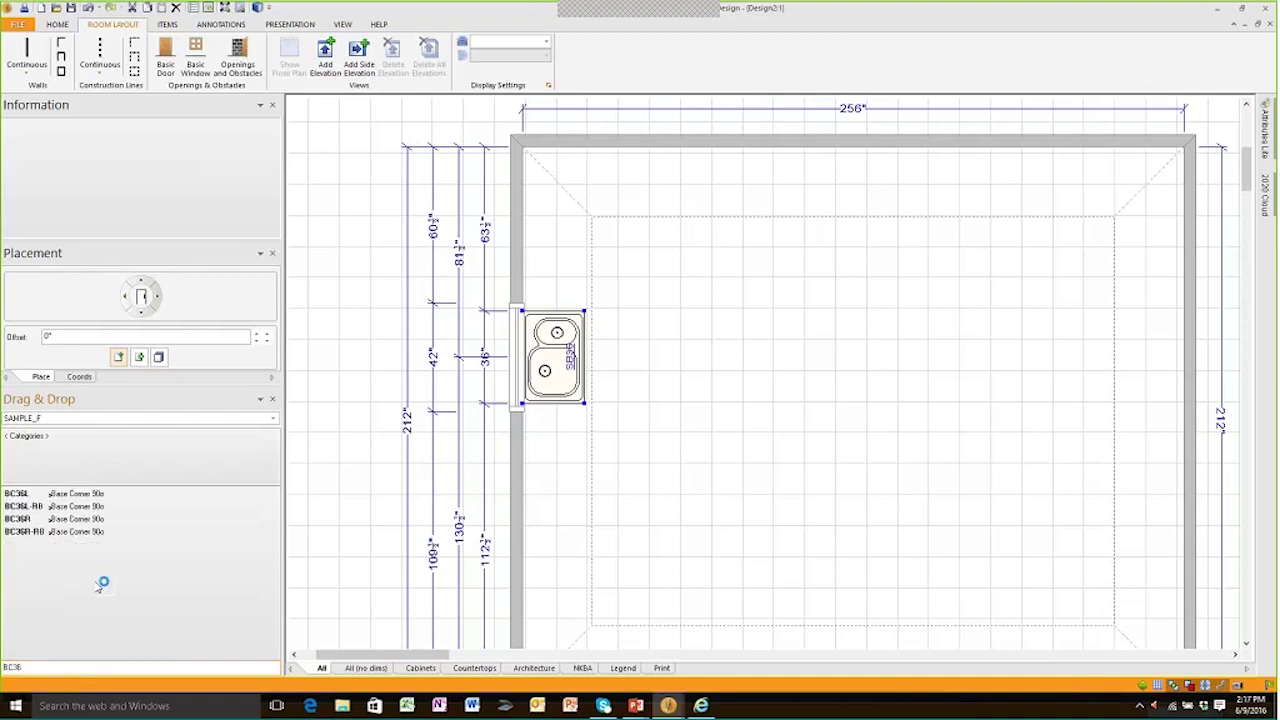
pyautogui.click(60, 519)
pyautogui.click(564, 228)
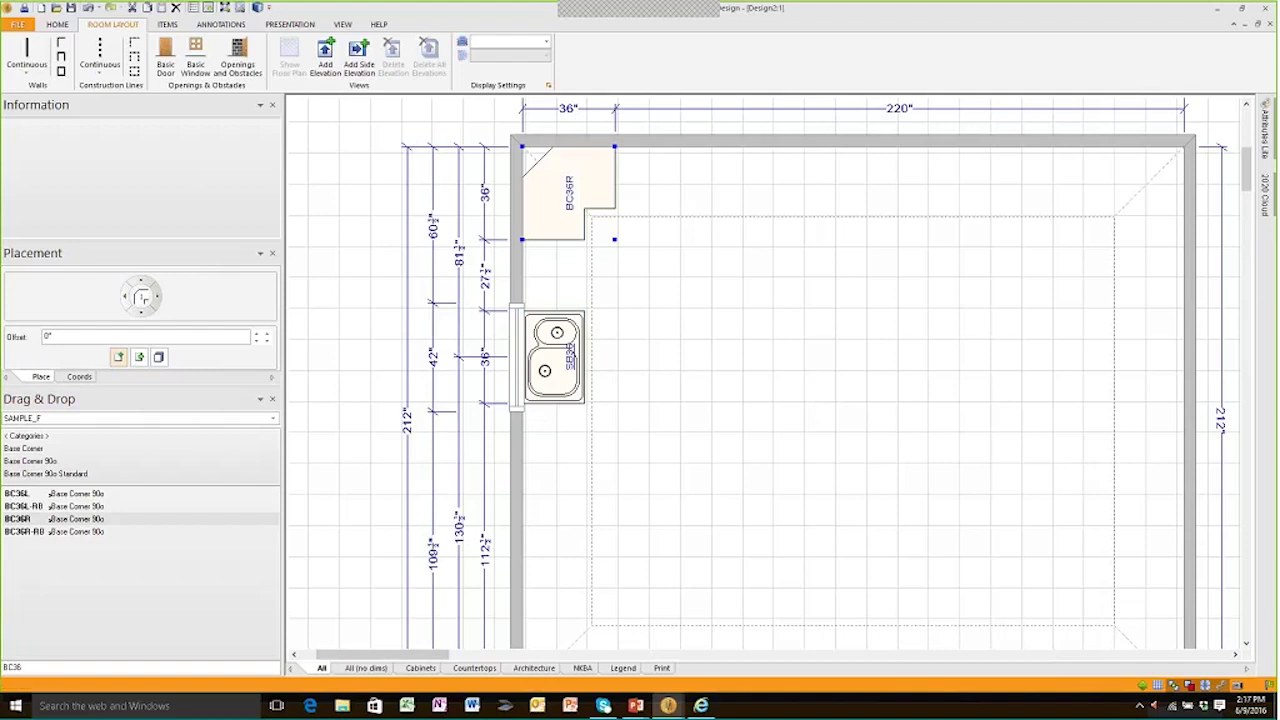
# Place a B27 base cabinet against the sink base, between it and the corner cabinet
pyautogui.moveTo(49, 669); pyautogui.dragTo(2, 677)
pyautogui.write('B27')
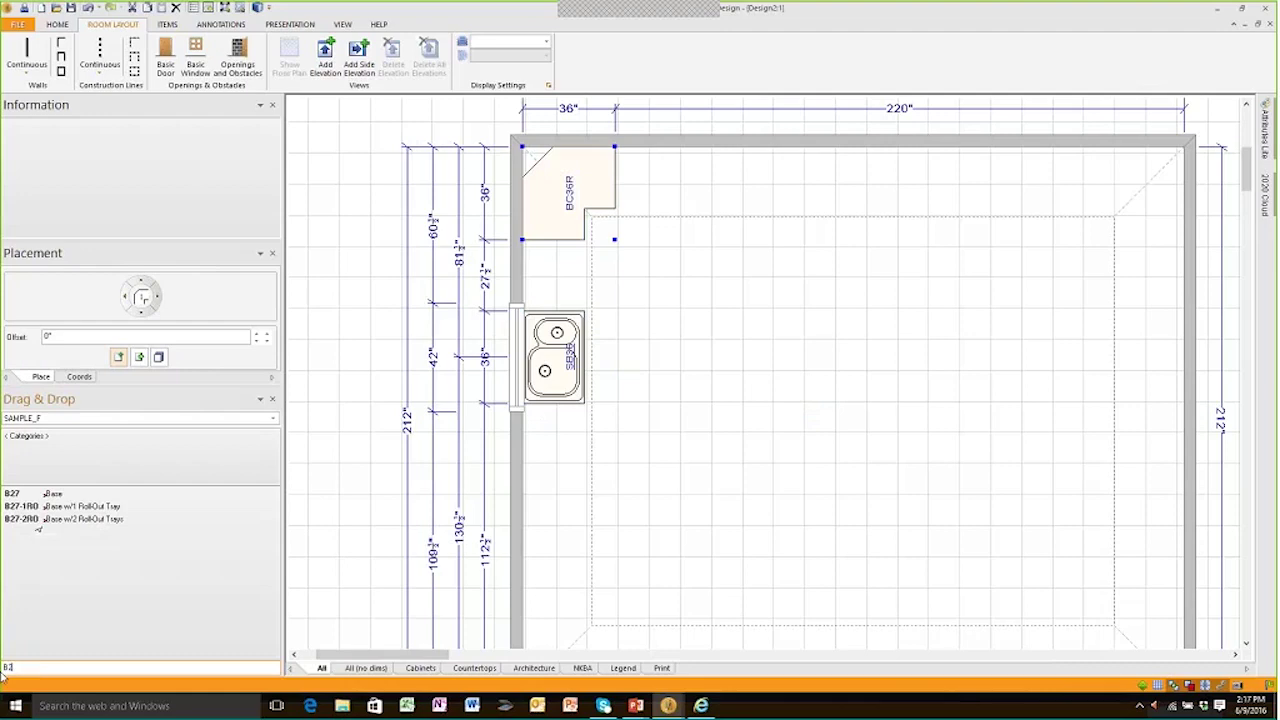
pyautogui.click(14, 493)
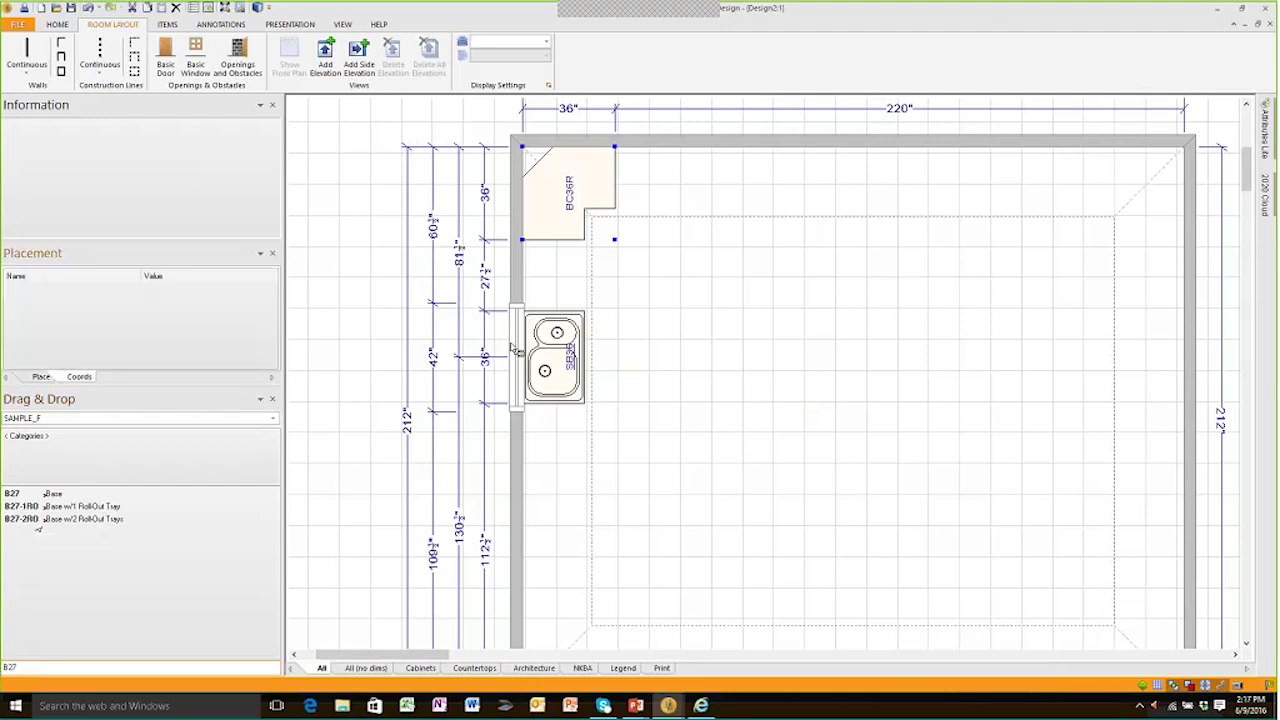
pyautogui.click(567, 293)
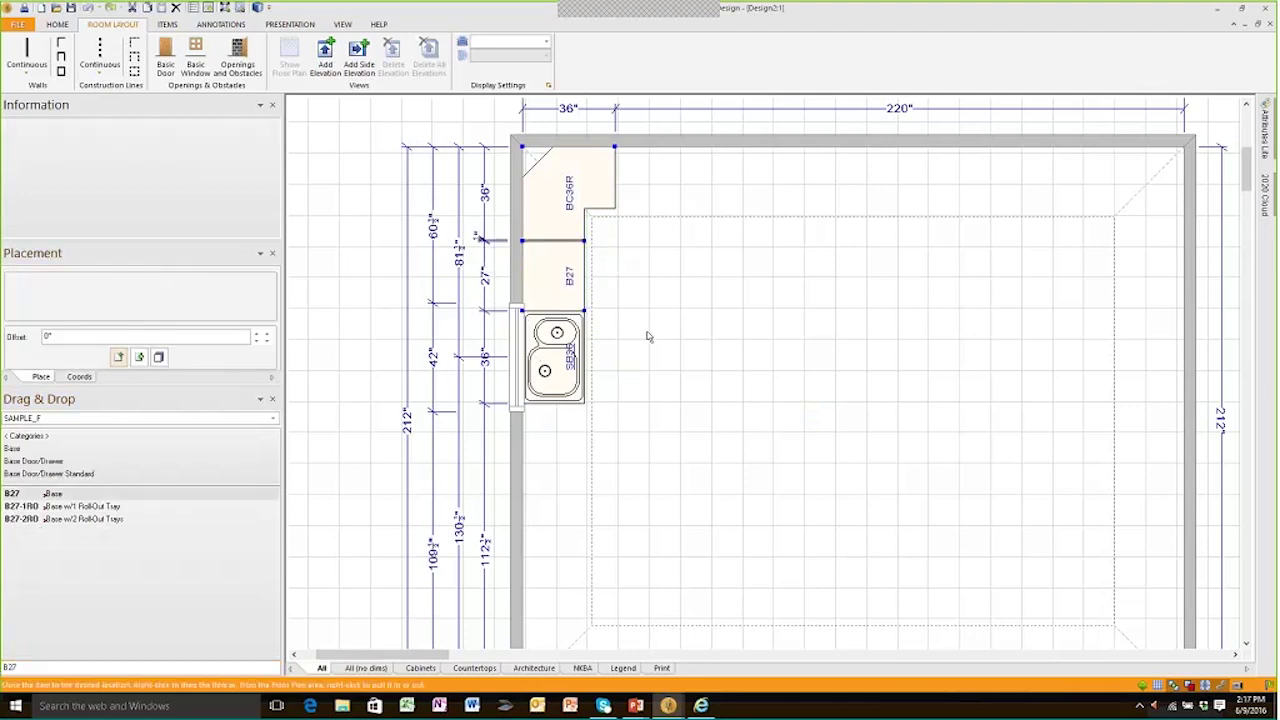
# Fill the narrow gap between the B27 and the corner cabinet with a BF3 base filler
pyautogui.scroll(2, 562, 263)
pyautogui.scroll(2, 562, 263)
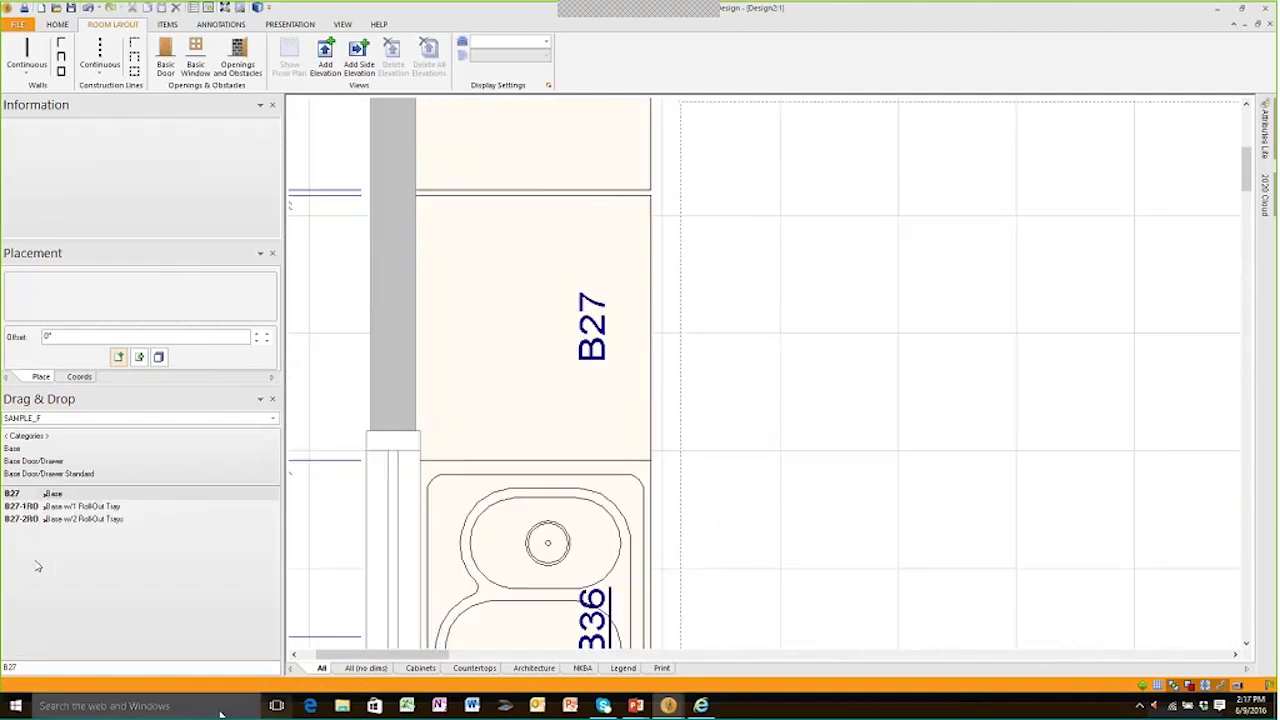
pyautogui.doubleClick(50, 670)
pyautogui.write('BF3')
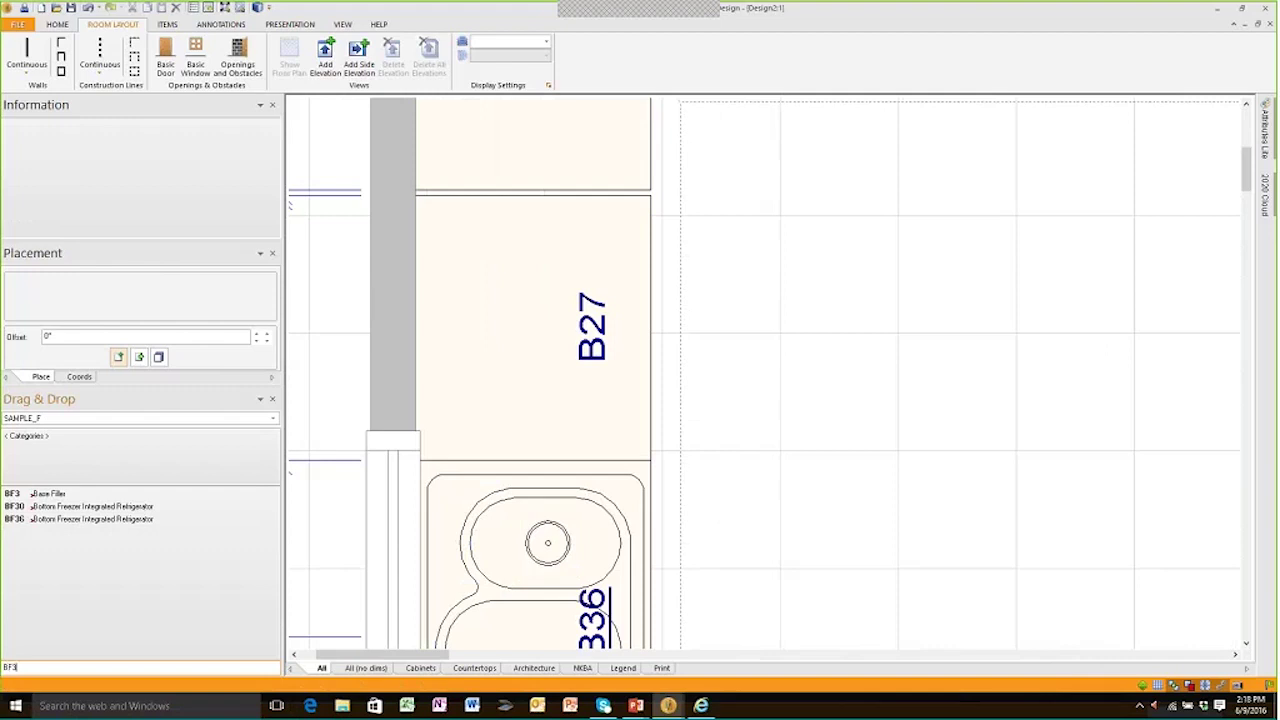
pyautogui.click(50, 494)
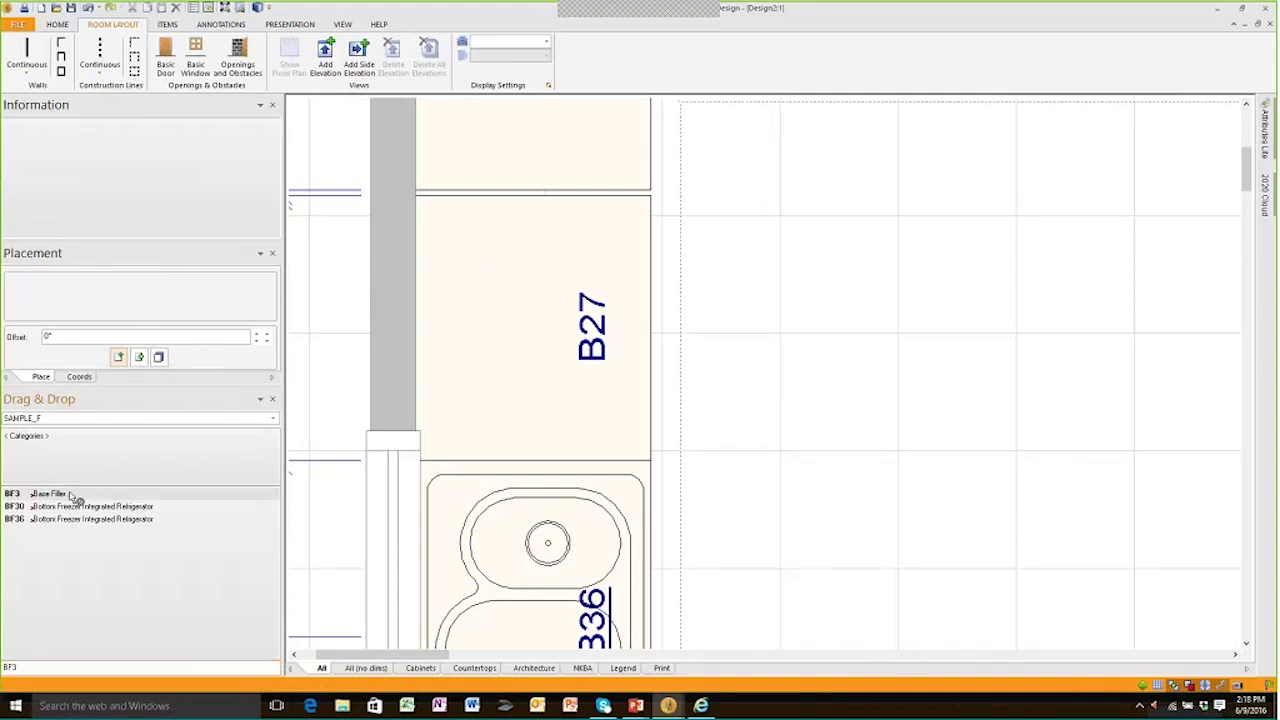
pyautogui.click(638, 200)
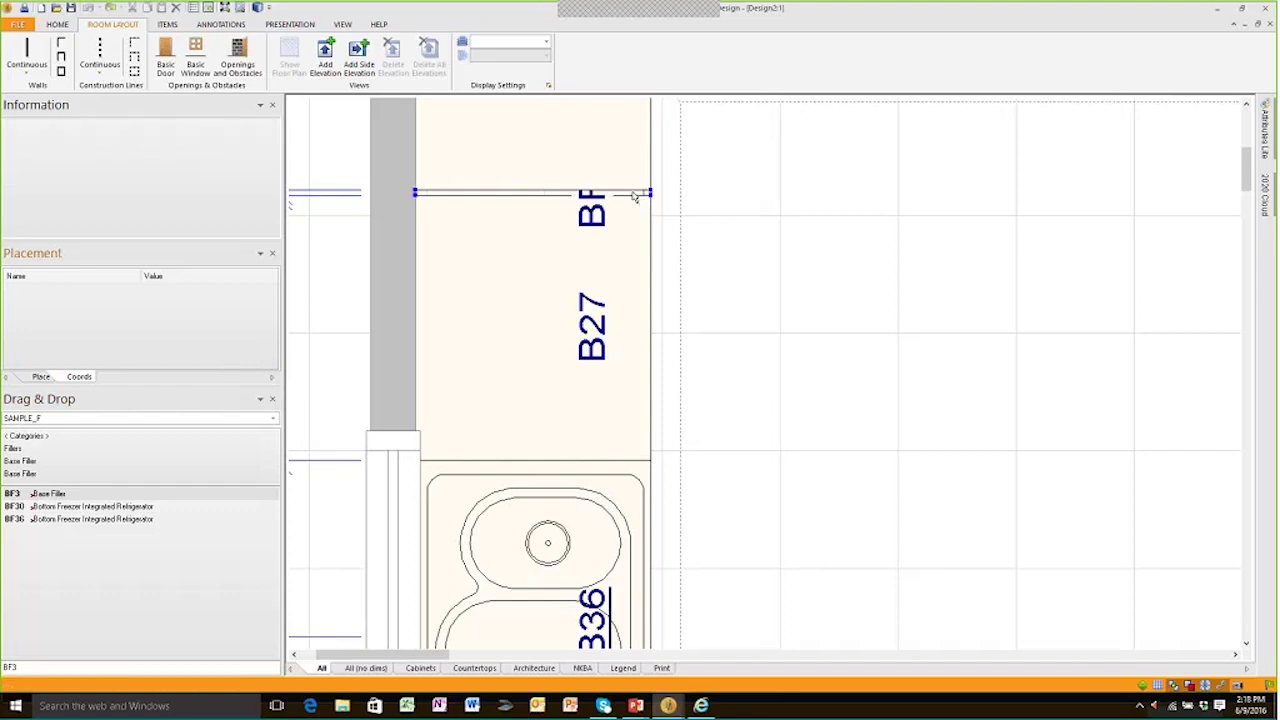
pyautogui.scroll(-2, 643, 312)
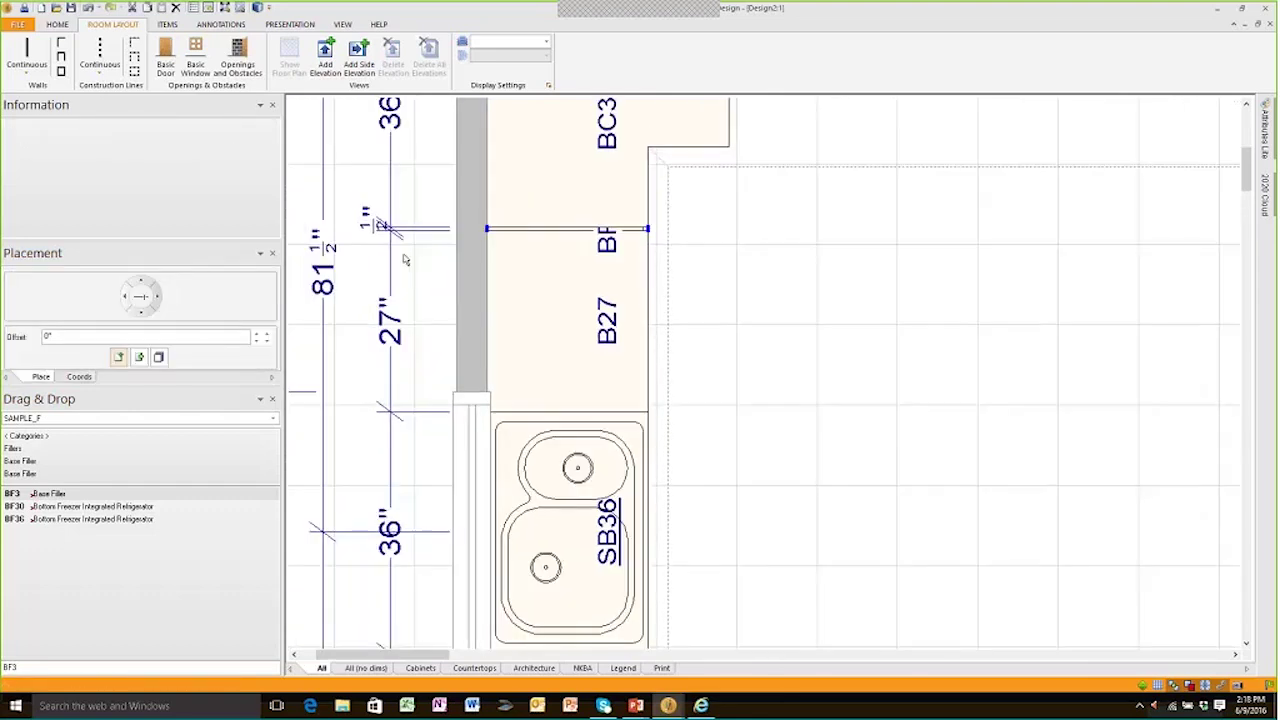
pyautogui.scroll(-3, 645, 315)
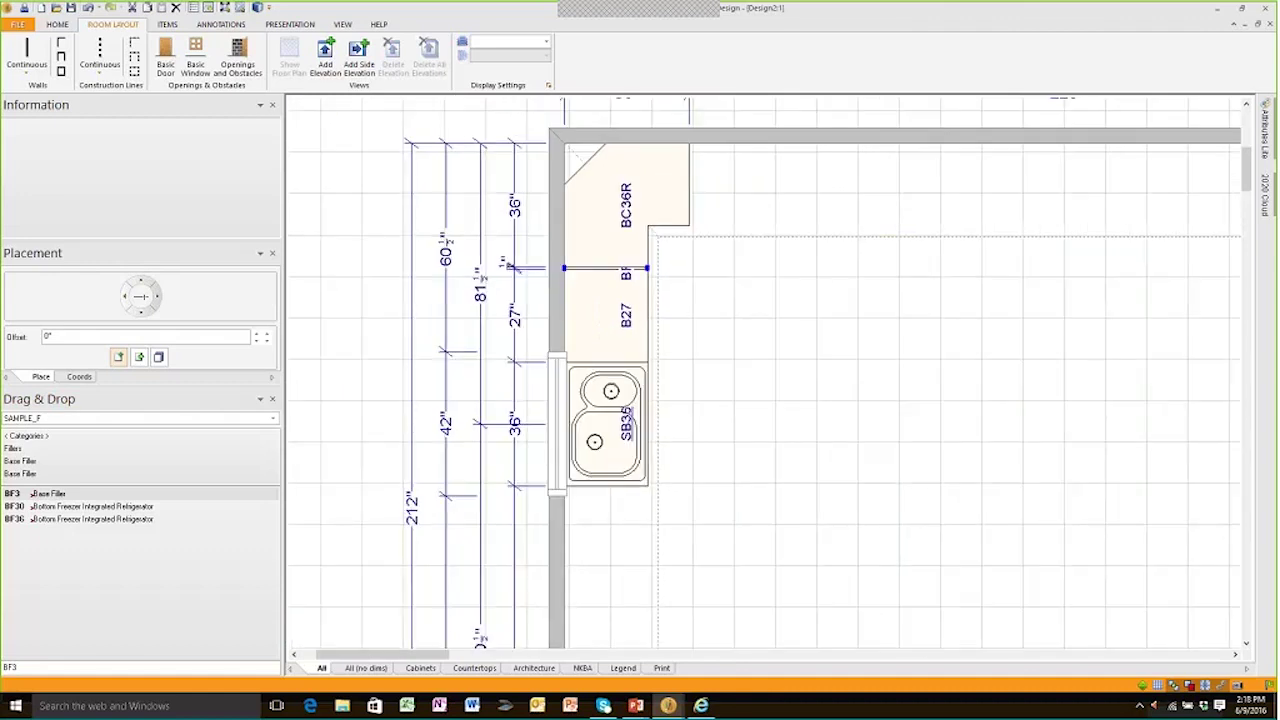
# Switch the item catalog from the cabinet line to the GEMON_3Q appliance catalog
pyautogui.click(268, 419)
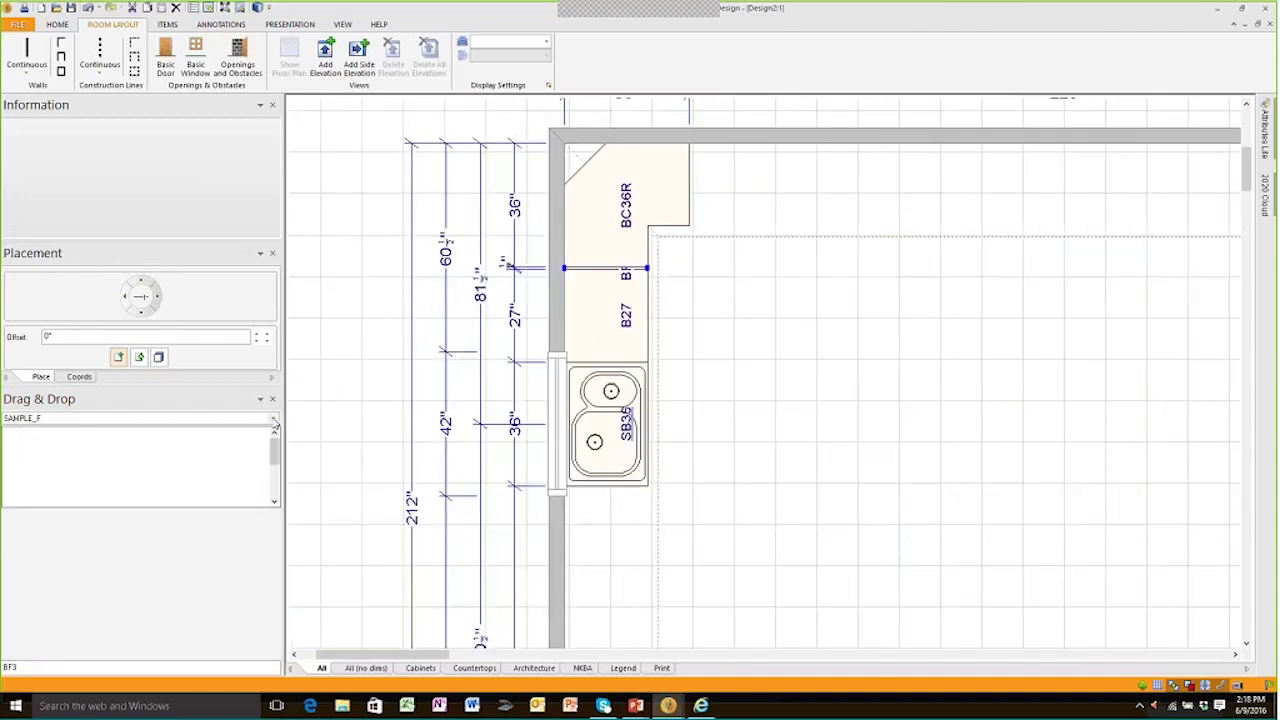
pyautogui.moveTo(276, 457)
pyautogui.mouseDown()
pyautogui.moveTo(275, 486)
pyautogui.moveTo(271, 461)
pyautogui.mouseUp()
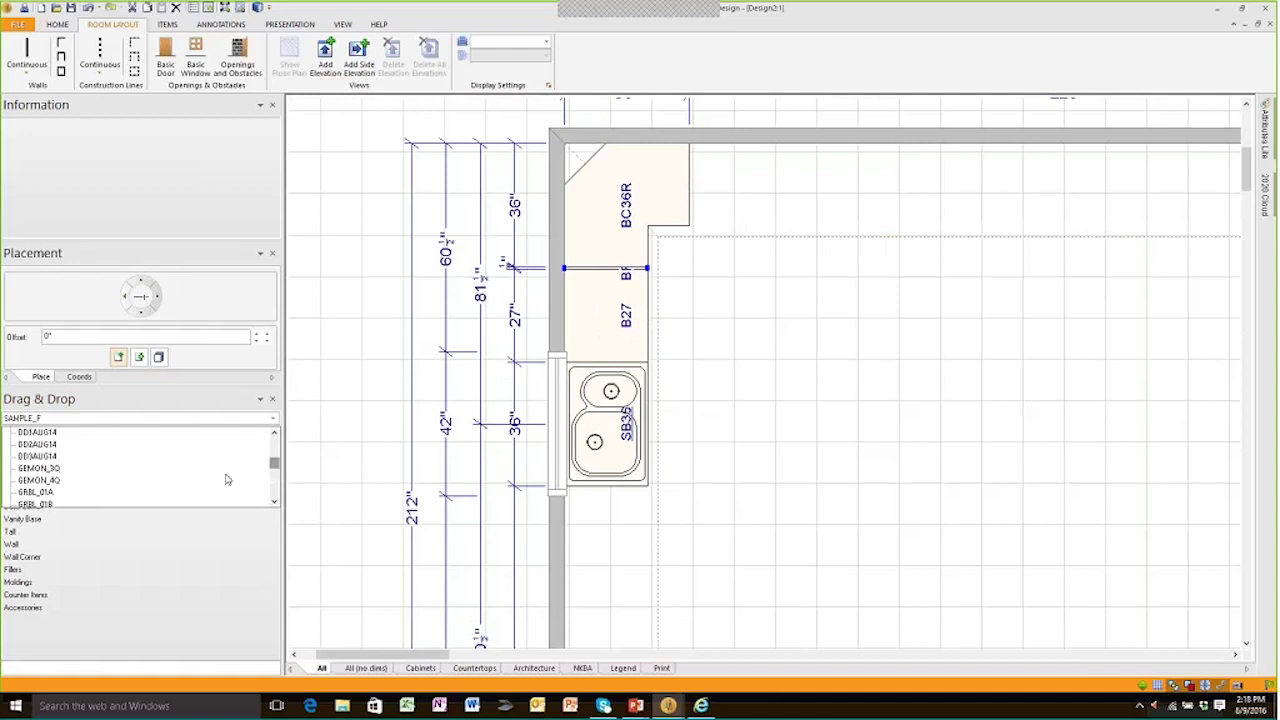
pyautogui.click(226, 470)
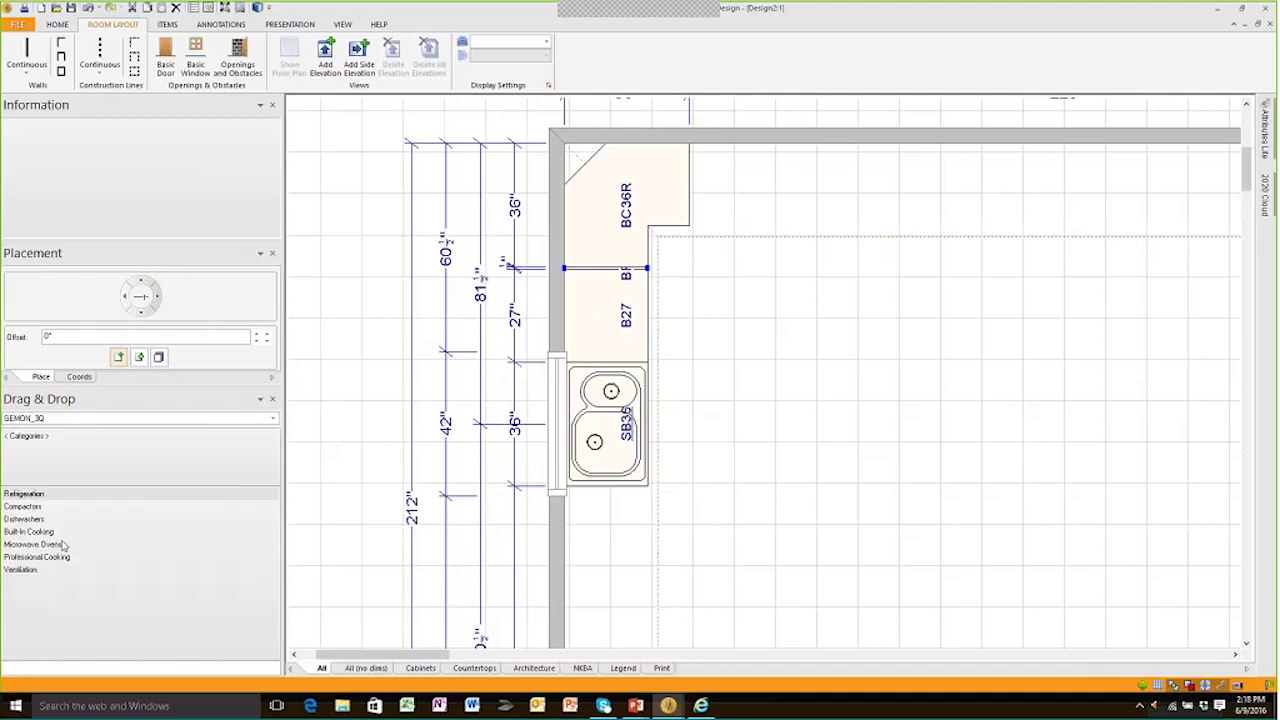
# Place the free-standing French door two-drawer refrigerator ZFGB21HZSS against the upper wall, spaced away from the BC36R corner cabinet
pyautogui.click(67, 494)
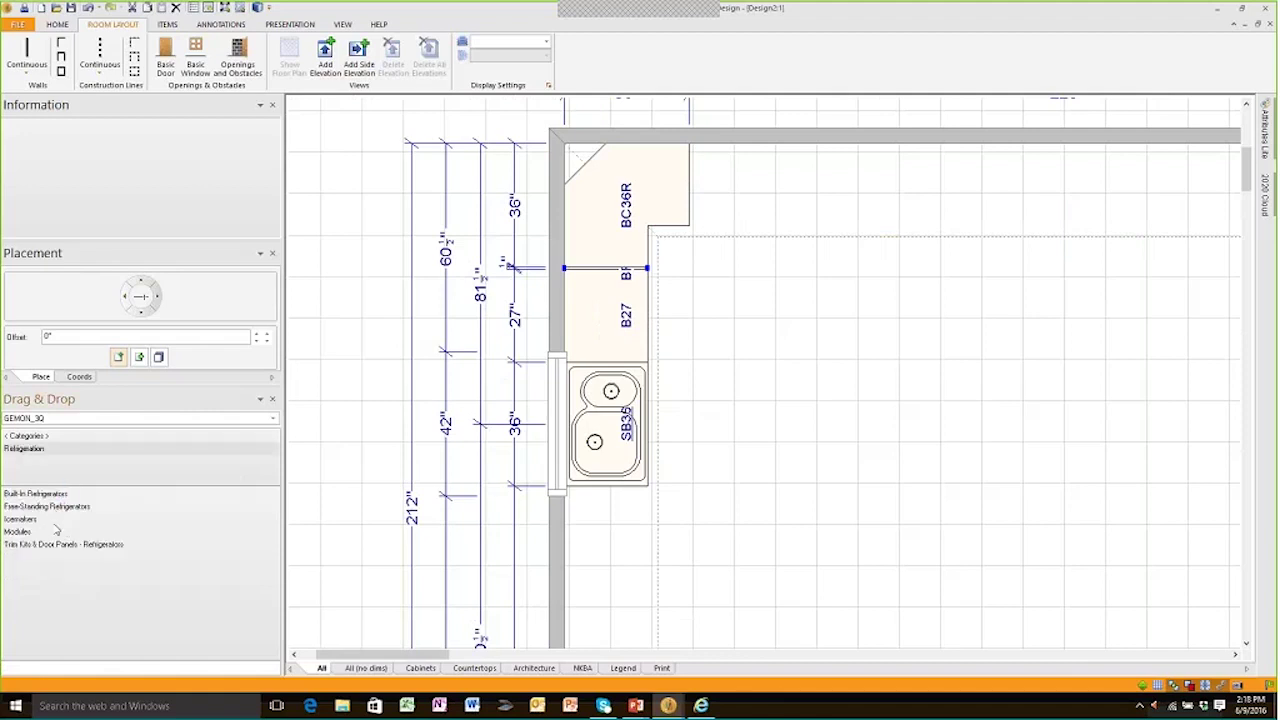
pyautogui.click(66, 507)
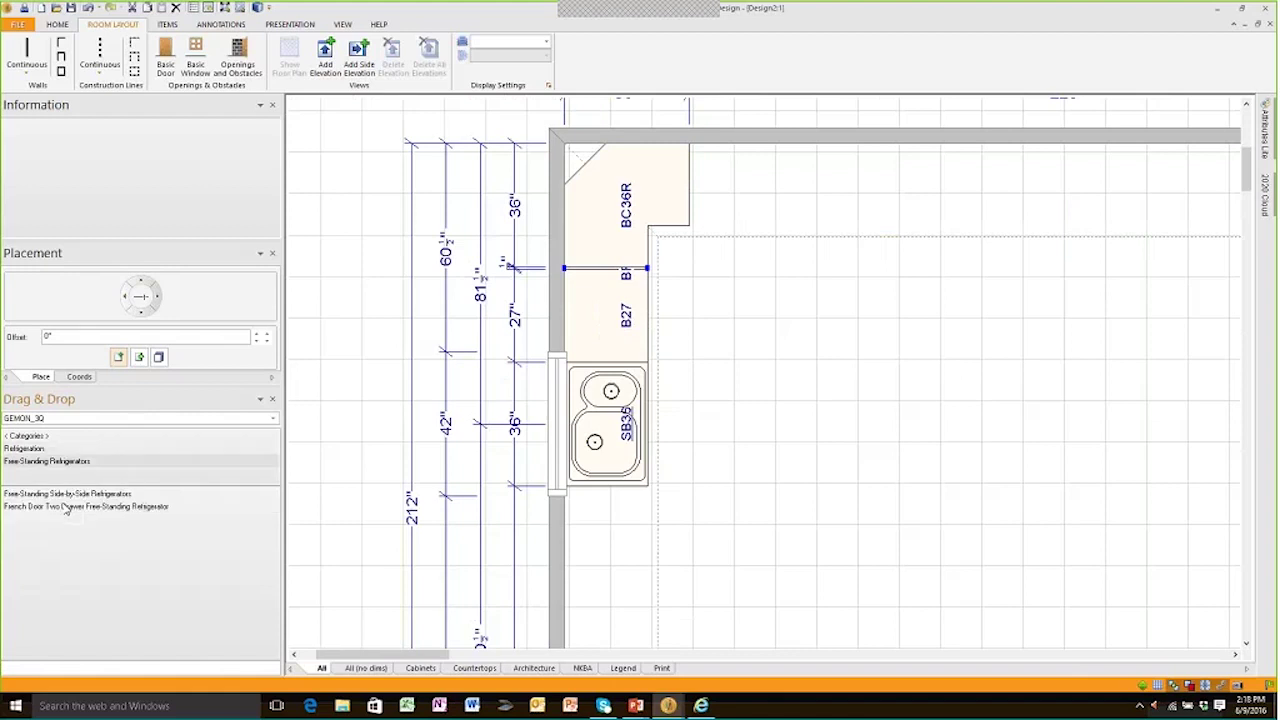
pyautogui.click(68, 506)
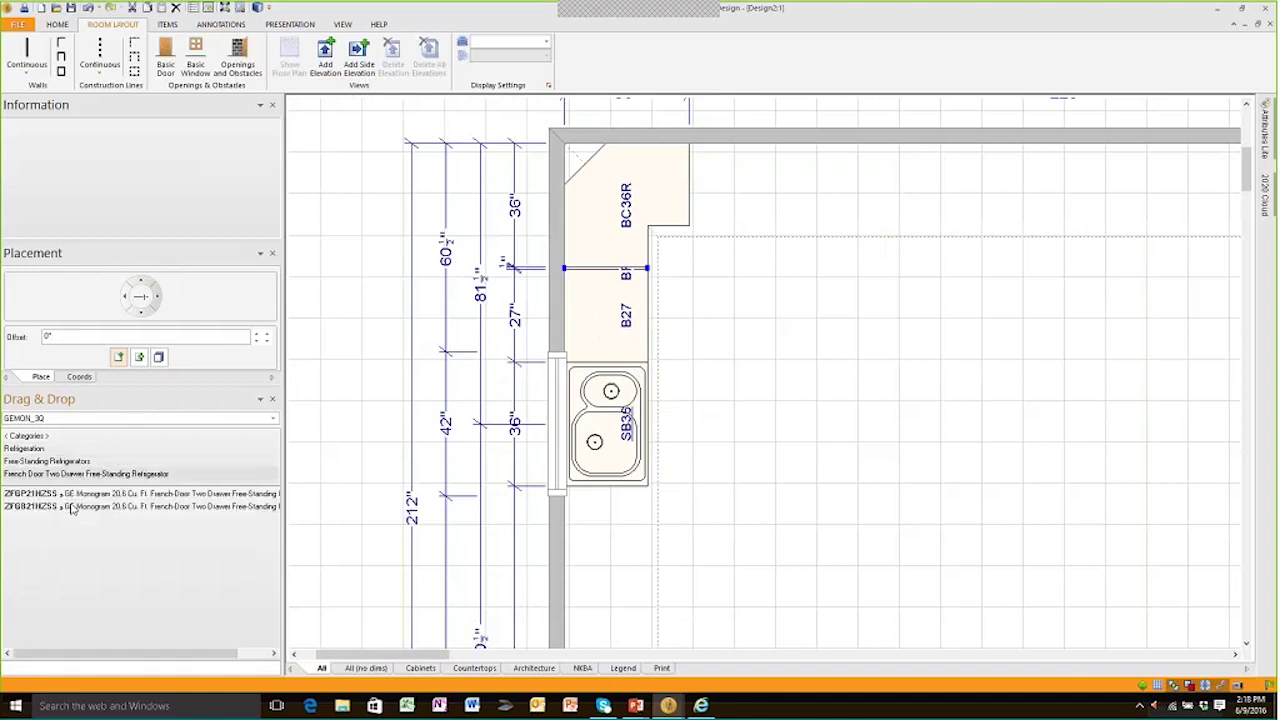
pyautogui.click(85, 507)
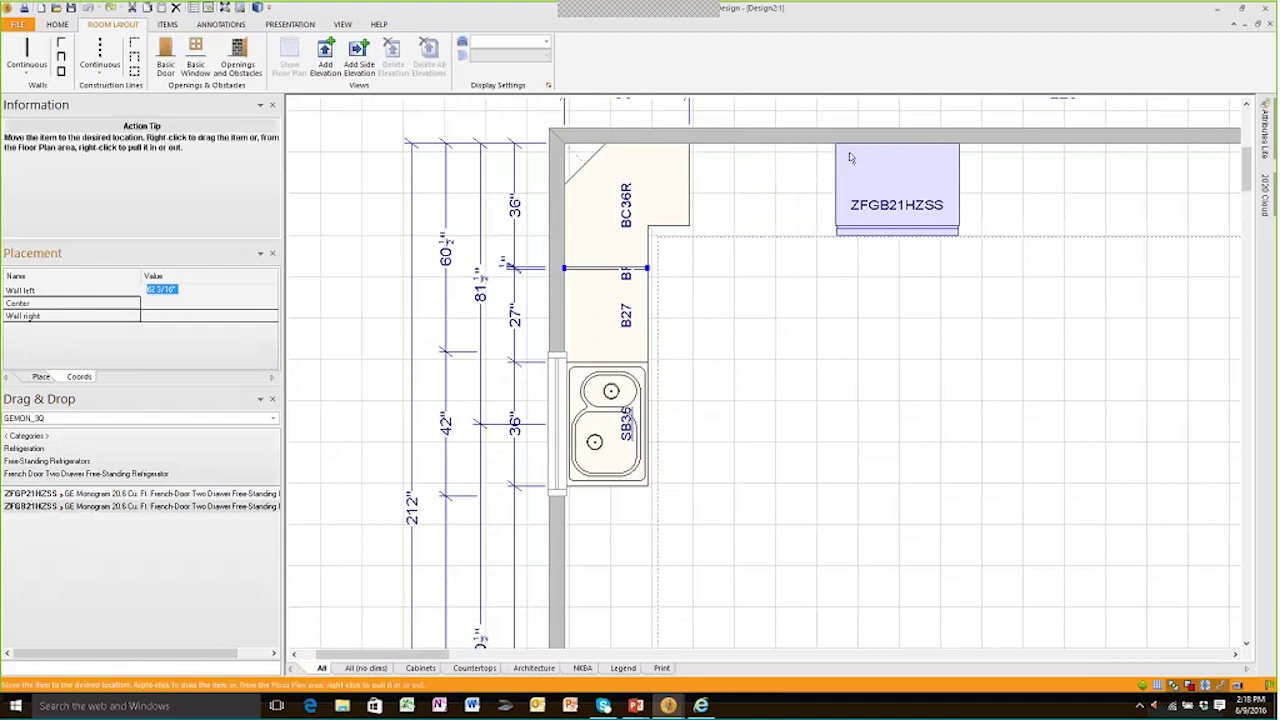
pyautogui.click(868, 185)
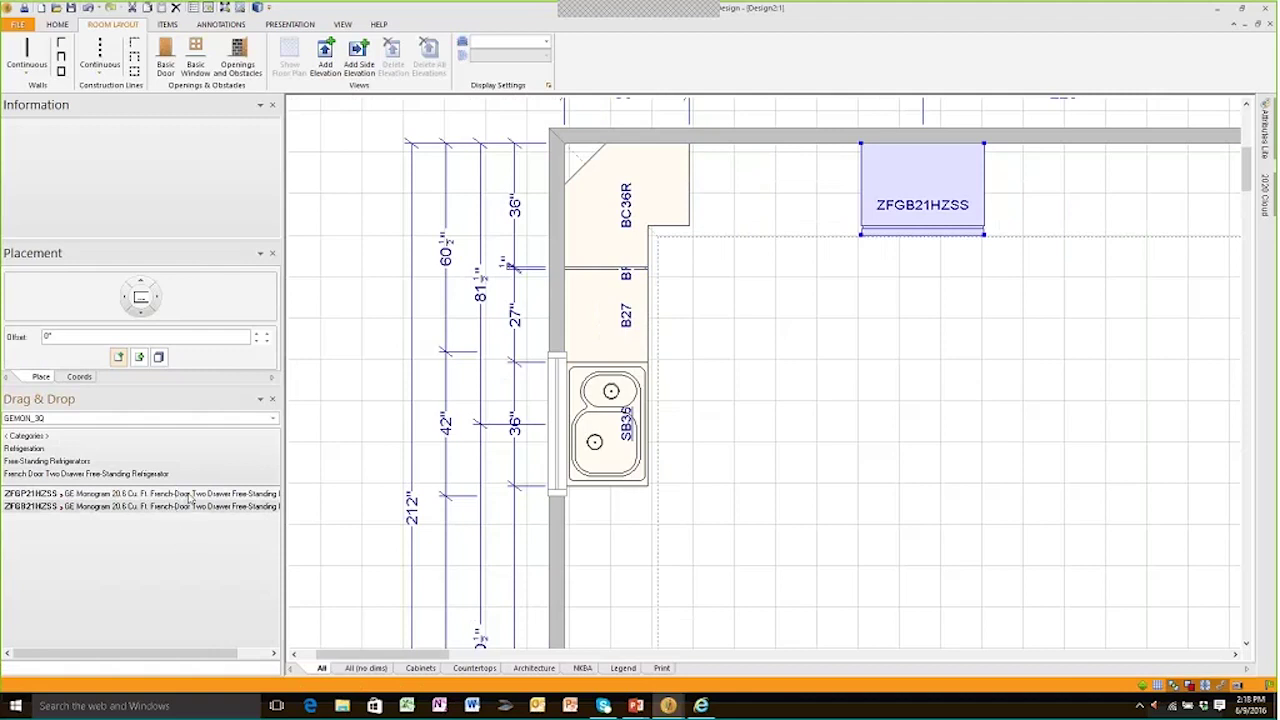
# Examine the cabinets, sink and refrigerator in the 2020 Rendering Module, then return to the floor plan in 2020 Design
pyautogui.moveTo(187, 494)
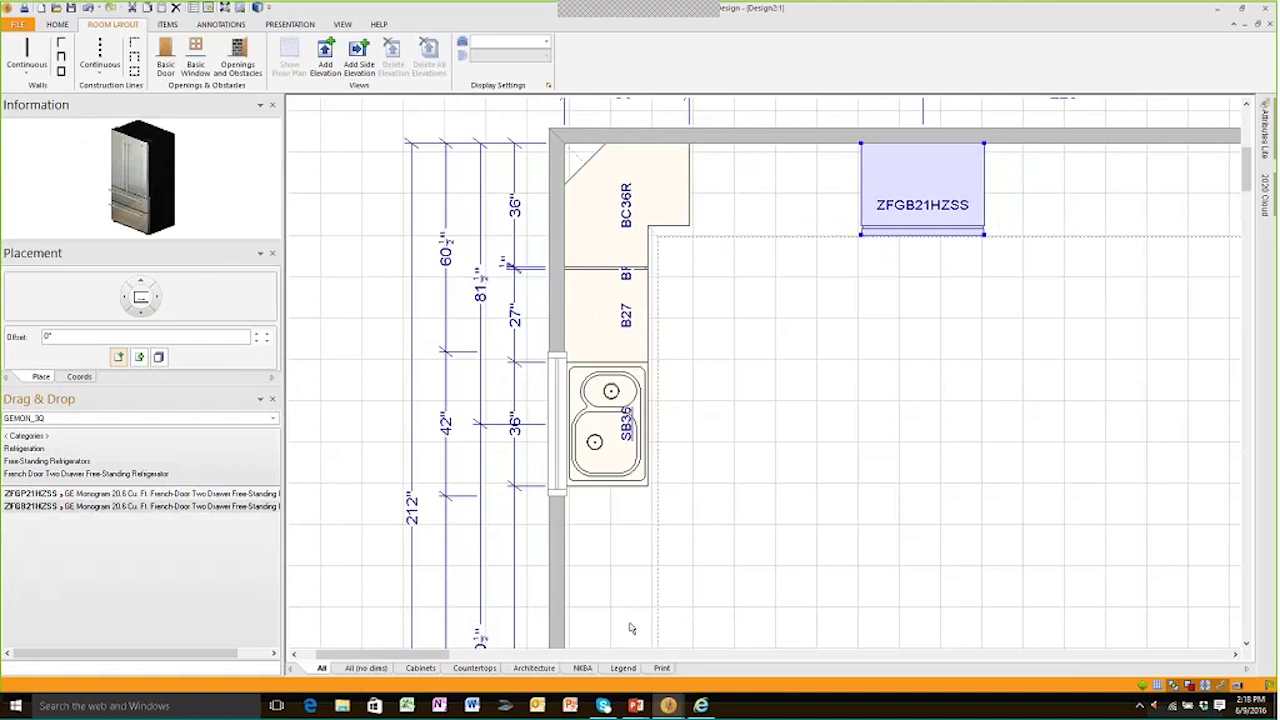
pyautogui.moveTo(668, 705)
pyautogui.click(704, 674)
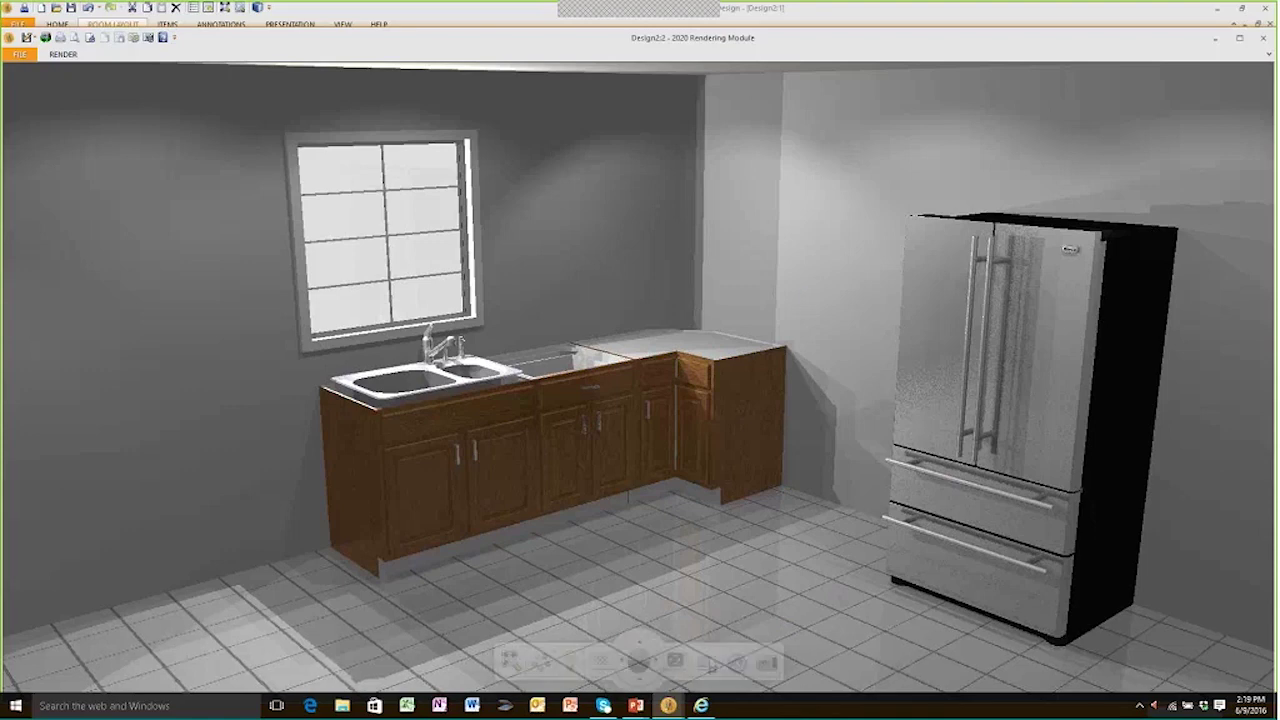
pyautogui.click(832, 13)
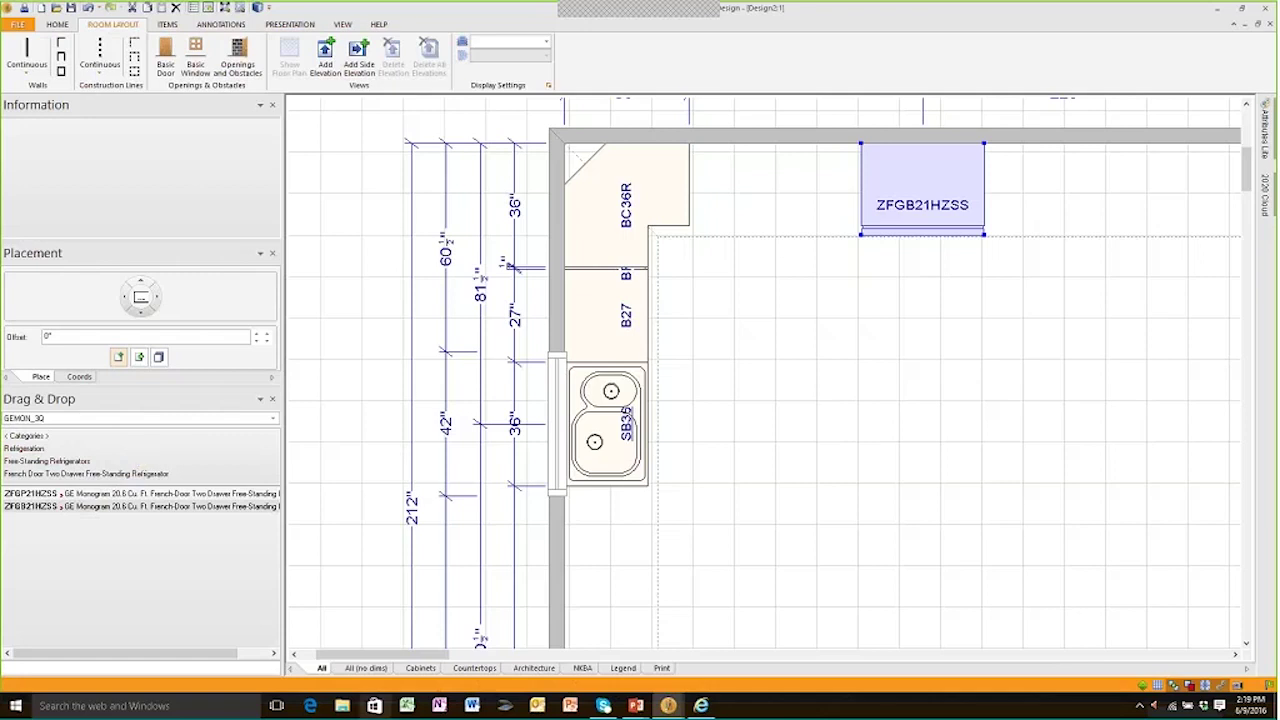
pyautogui.moveTo(680, 710)
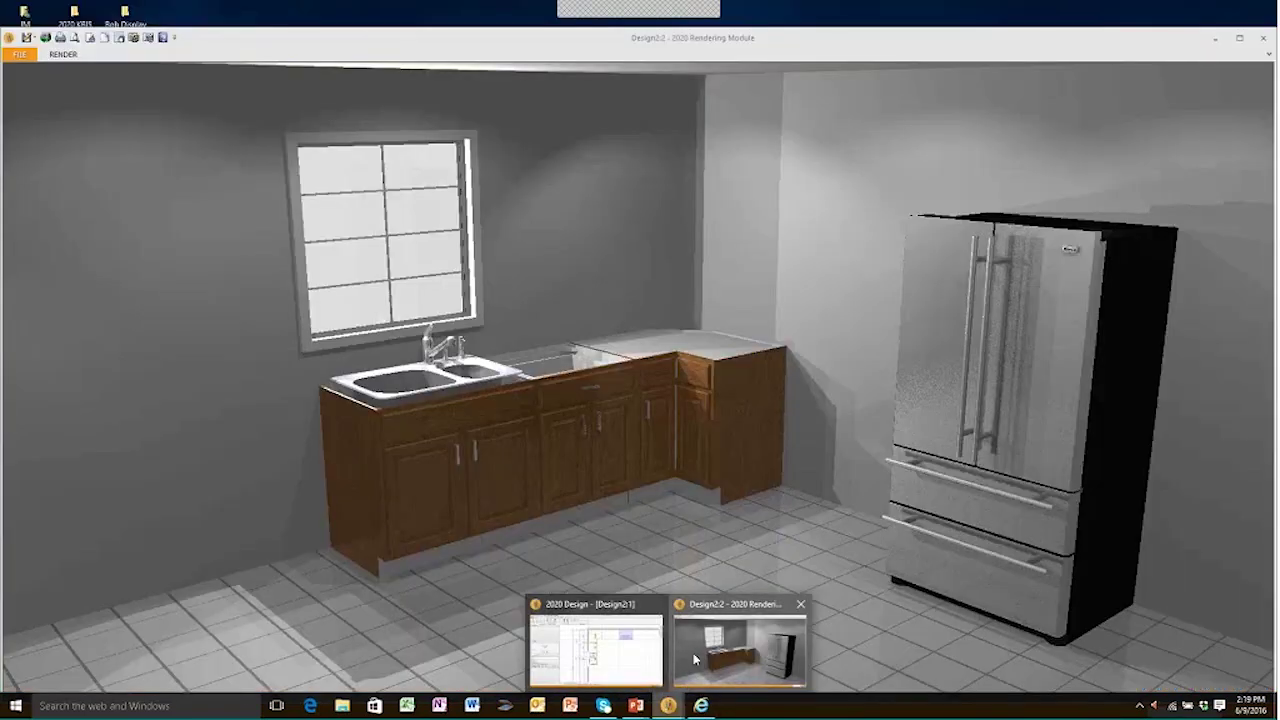
pyautogui.click(700, 660)
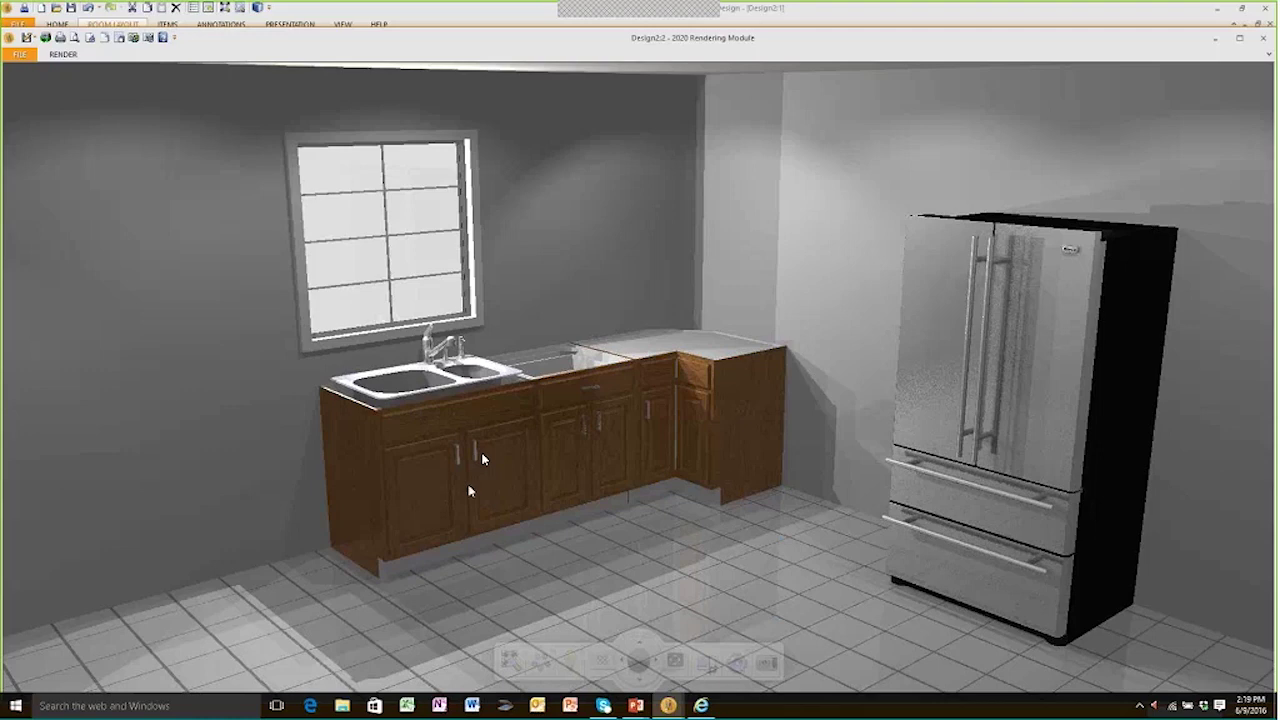
pyautogui.click(827, 15)
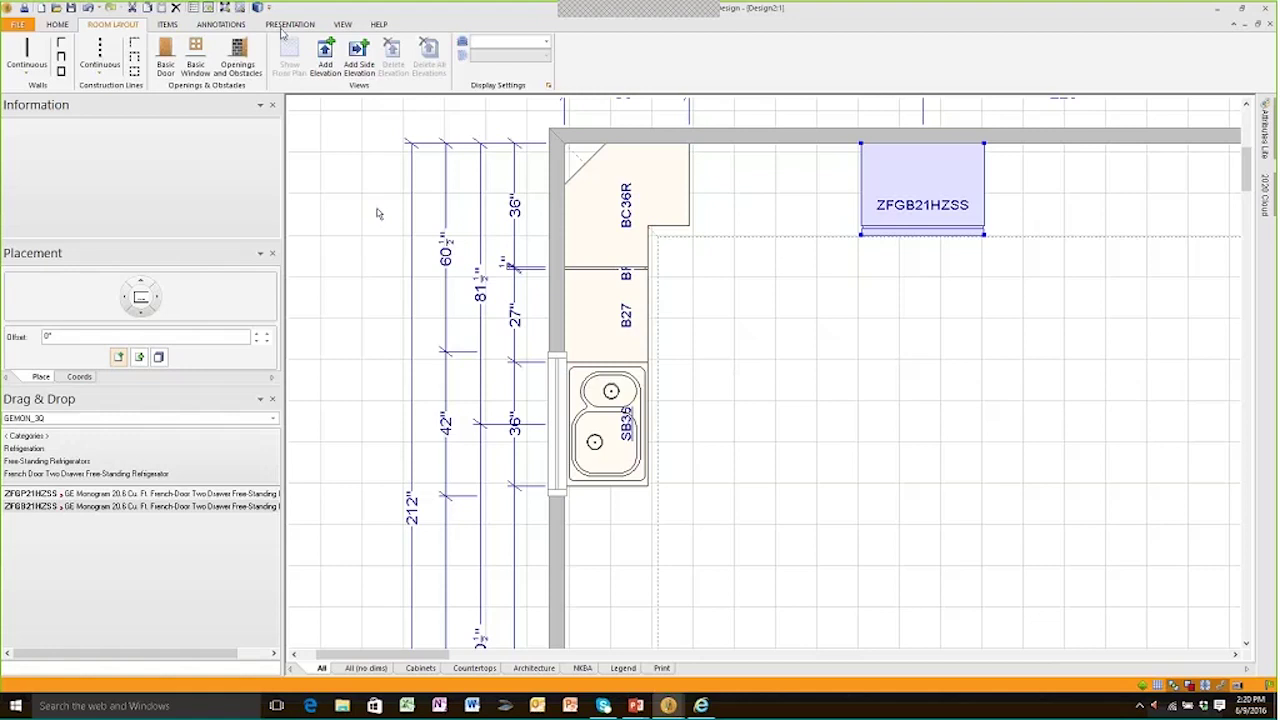
# Open the Styles and Pricing settings and show the catalog styles of SAMPLE_F_1
pyautogui.click(167, 26)
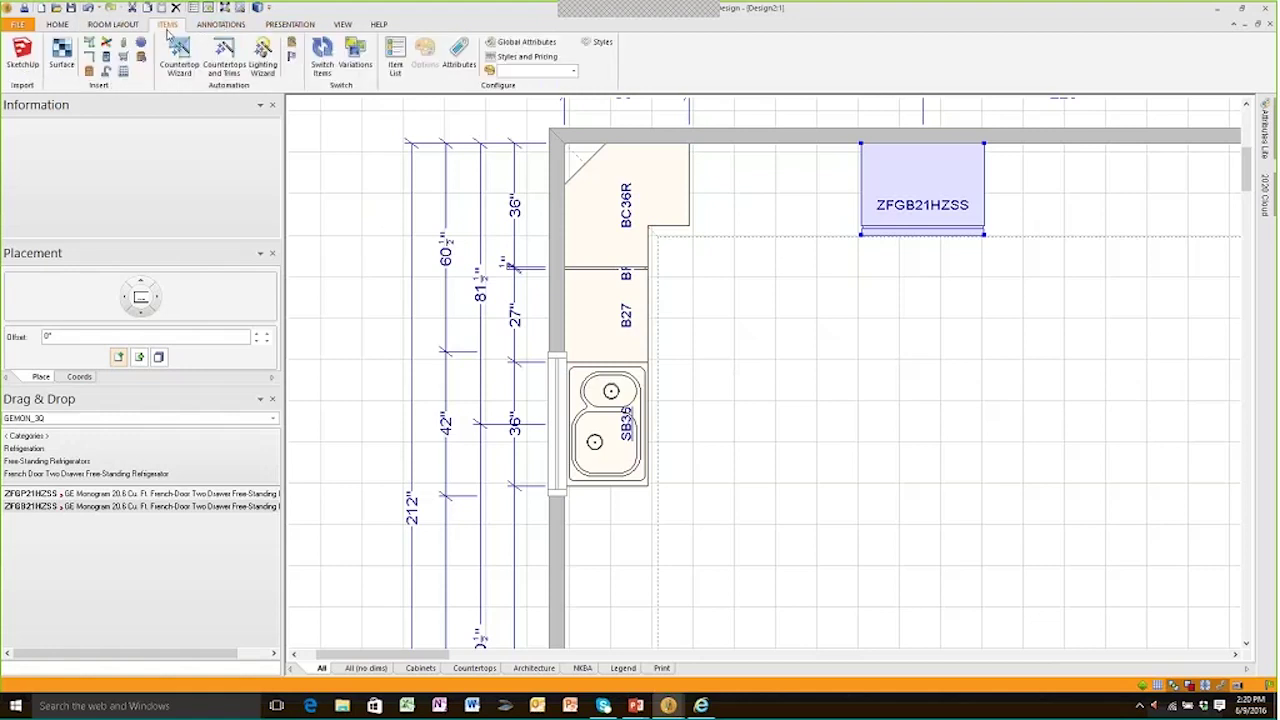
pyautogui.click(524, 58)
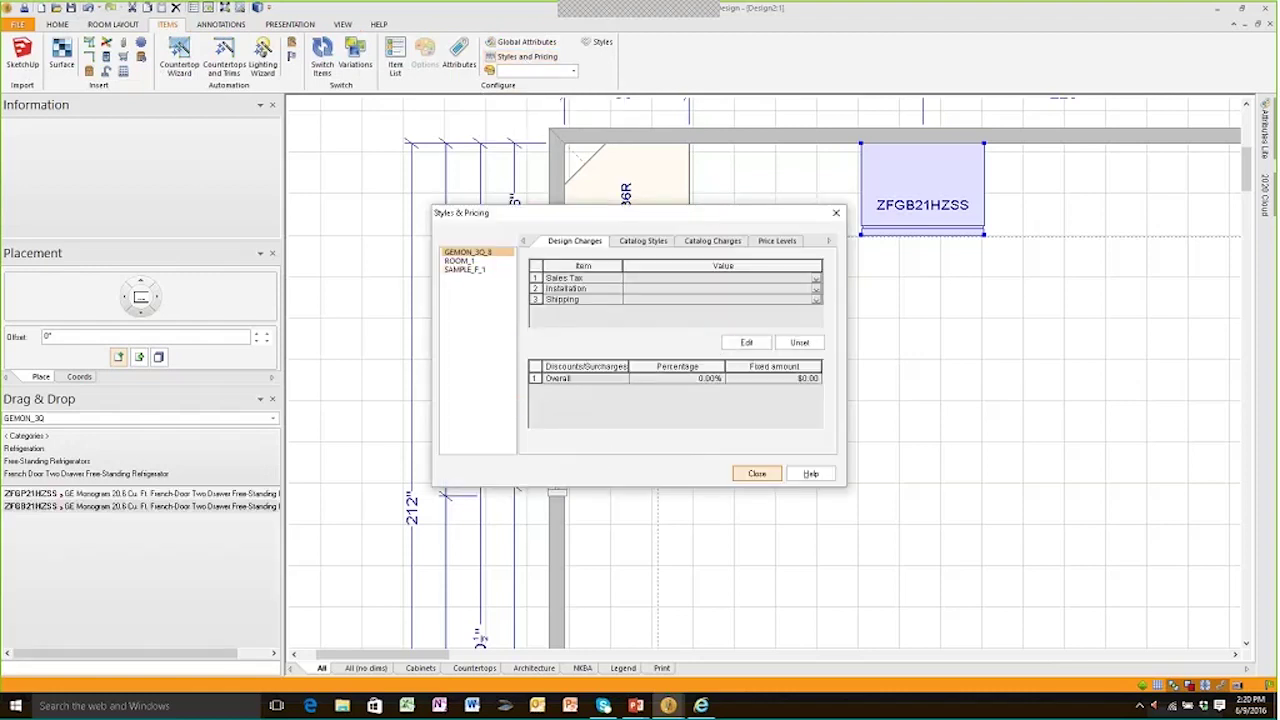
pyautogui.click(466, 270)
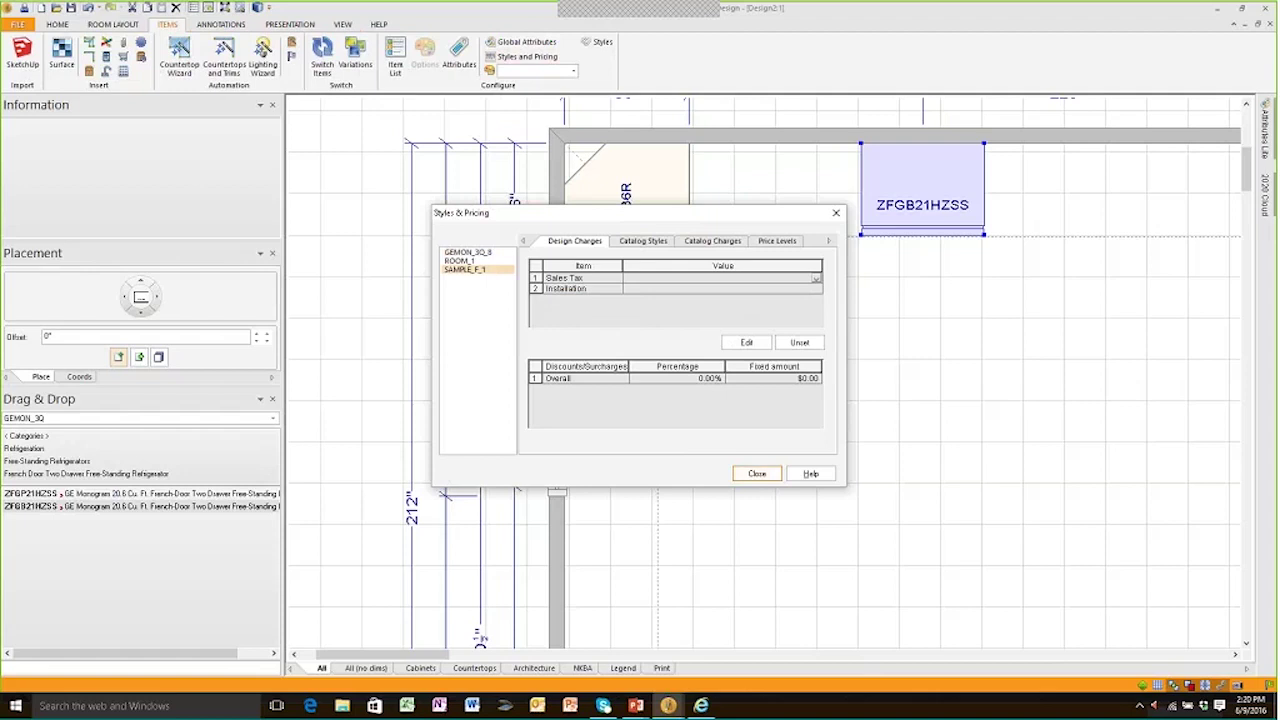
pyautogui.click(648, 244)
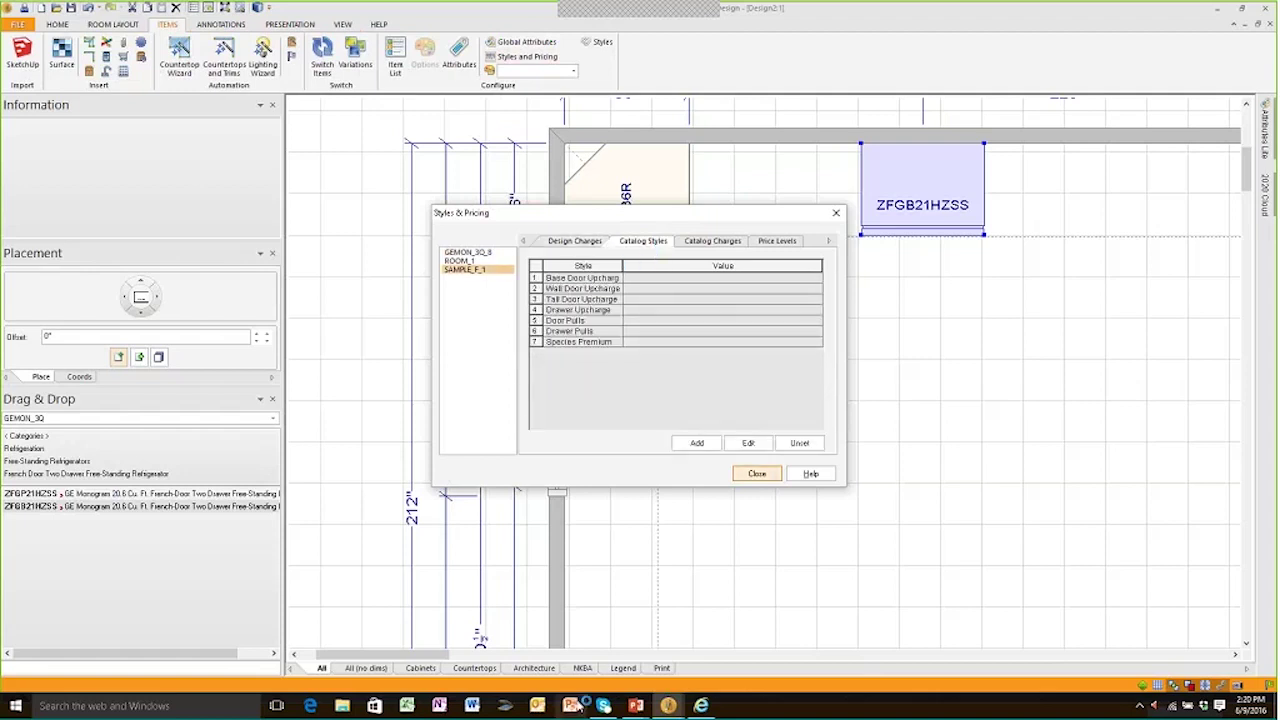
# Browse the base door designs and set the Base Door Upcharge style to Geneva
pyautogui.doubleClick(638, 279)
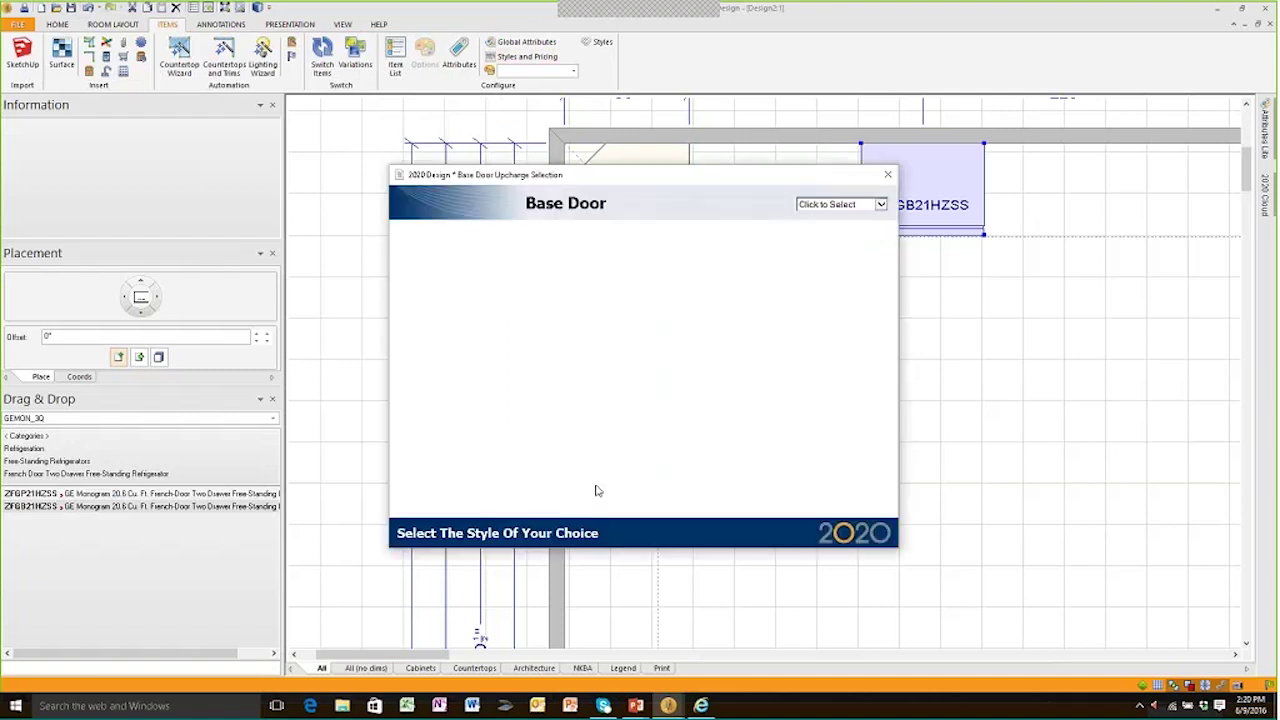
pyautogui.scroll(-3, 657, 395)
pyautogui.scroll(-10, 657, 395)
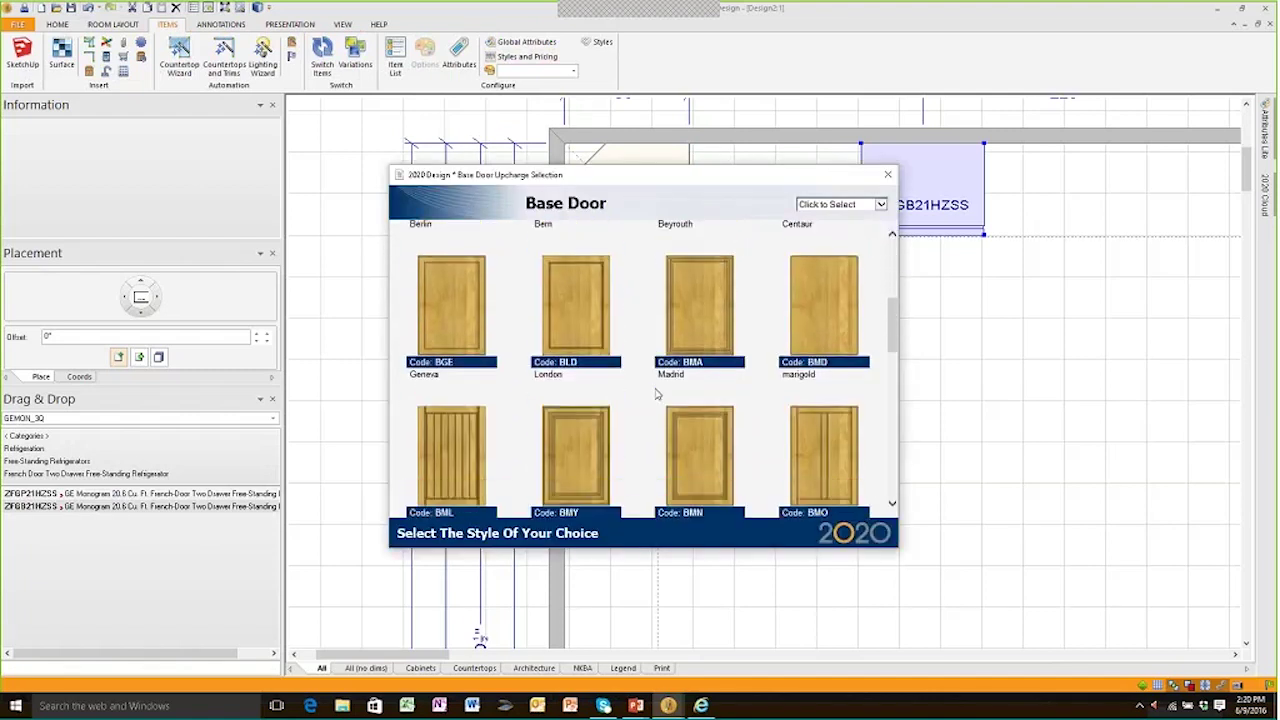
pyautogui.scroll(-5, 657, 395)
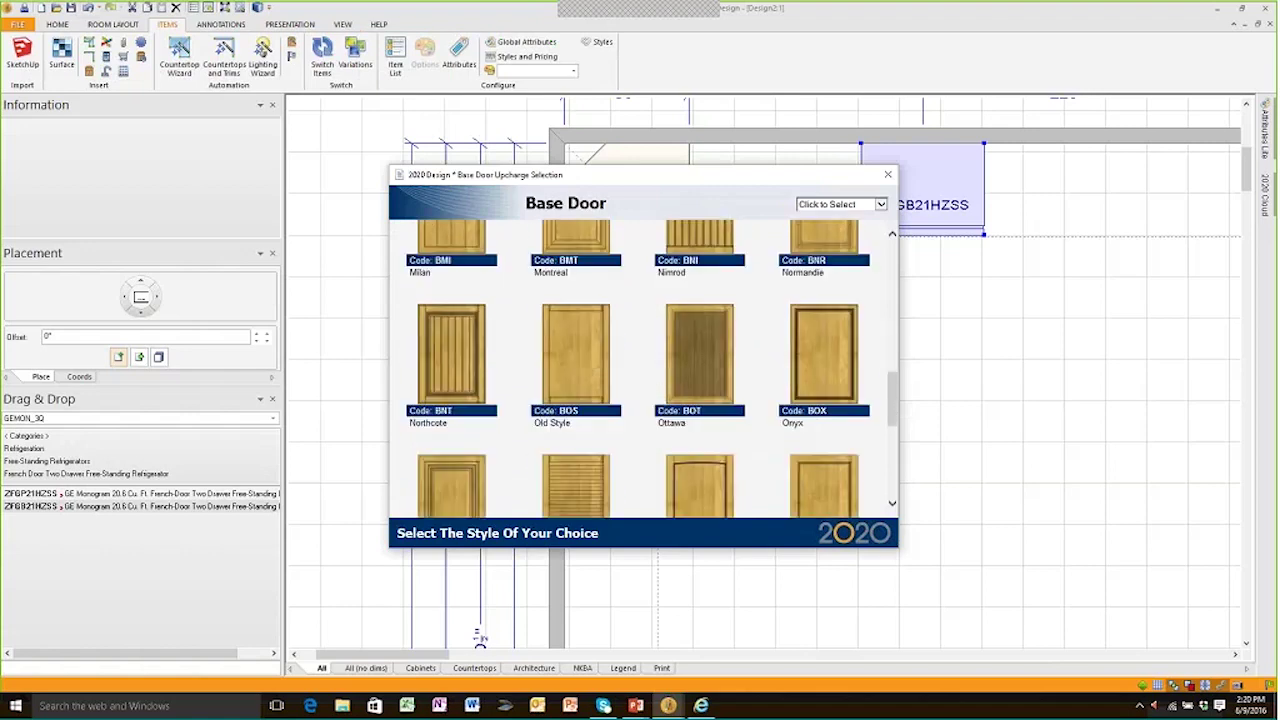
pyautogui.scroll(-2, 657, 395)
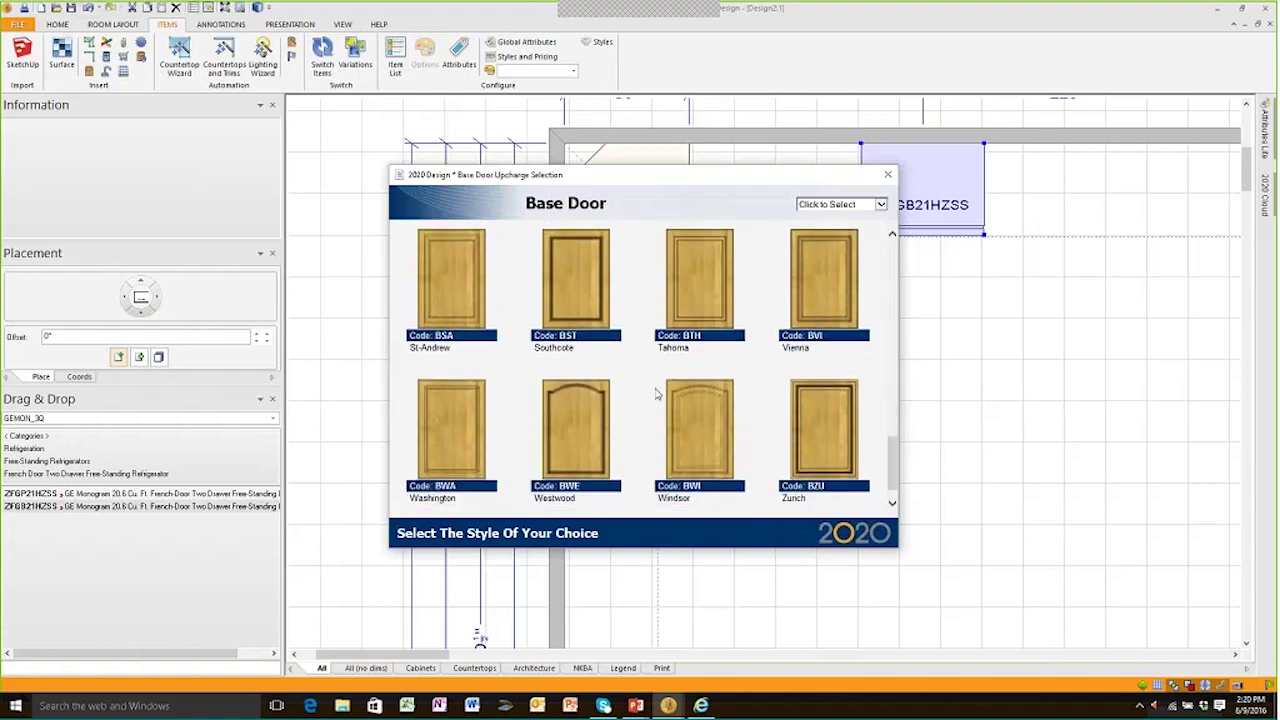
pyautogui.scroll(10, 656, 394)
pyautogui.scroll(1, 656, 394)
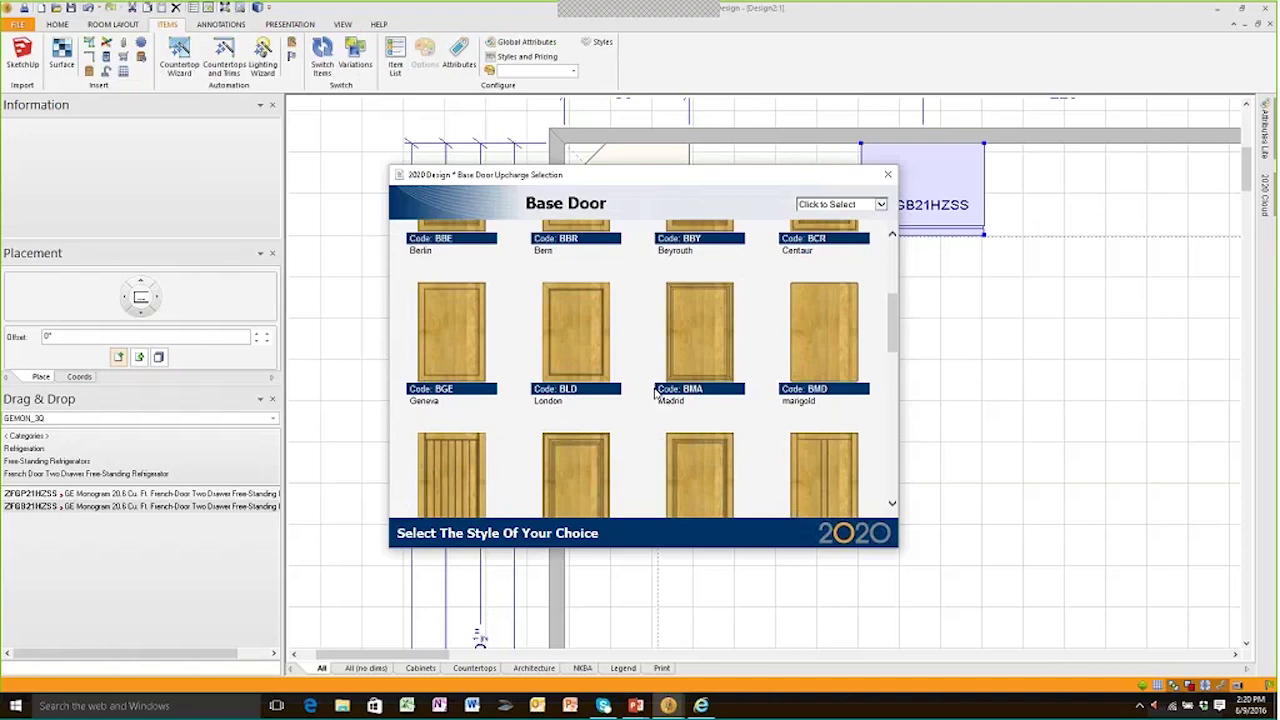
pyautogui.scroll(1, 656, 394)
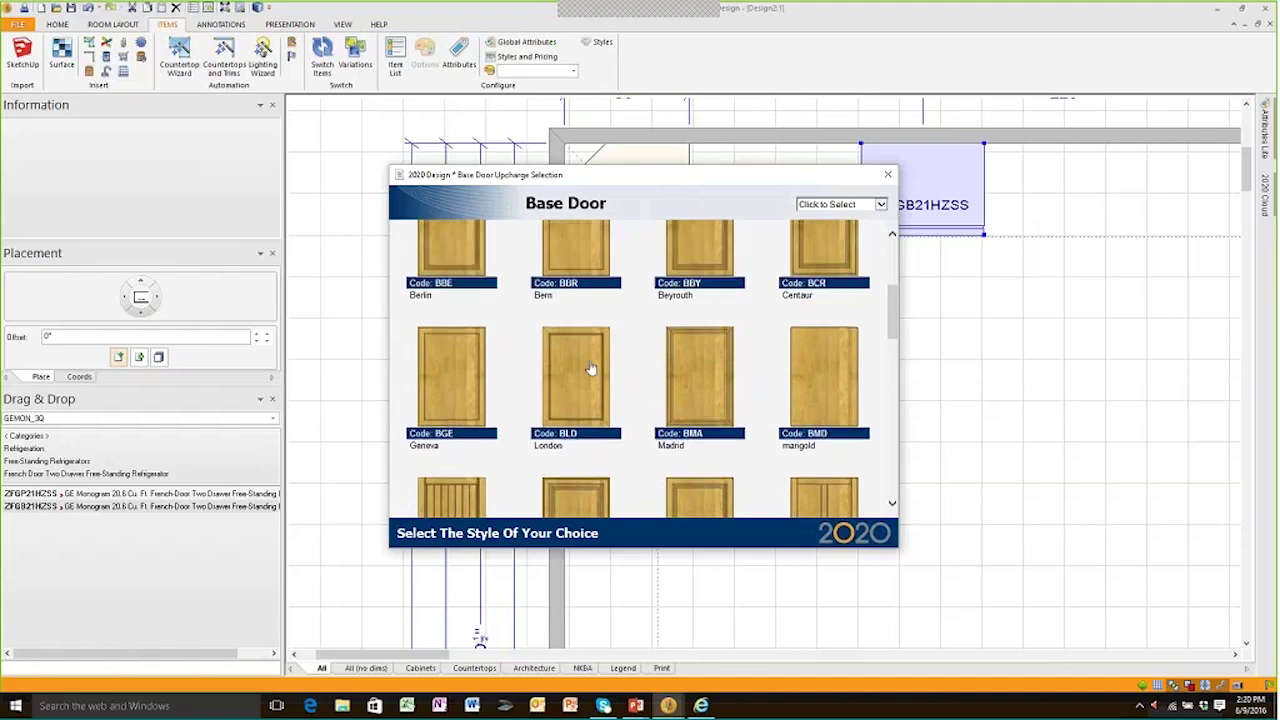
pyautogui.scroll(1, 590, 370)
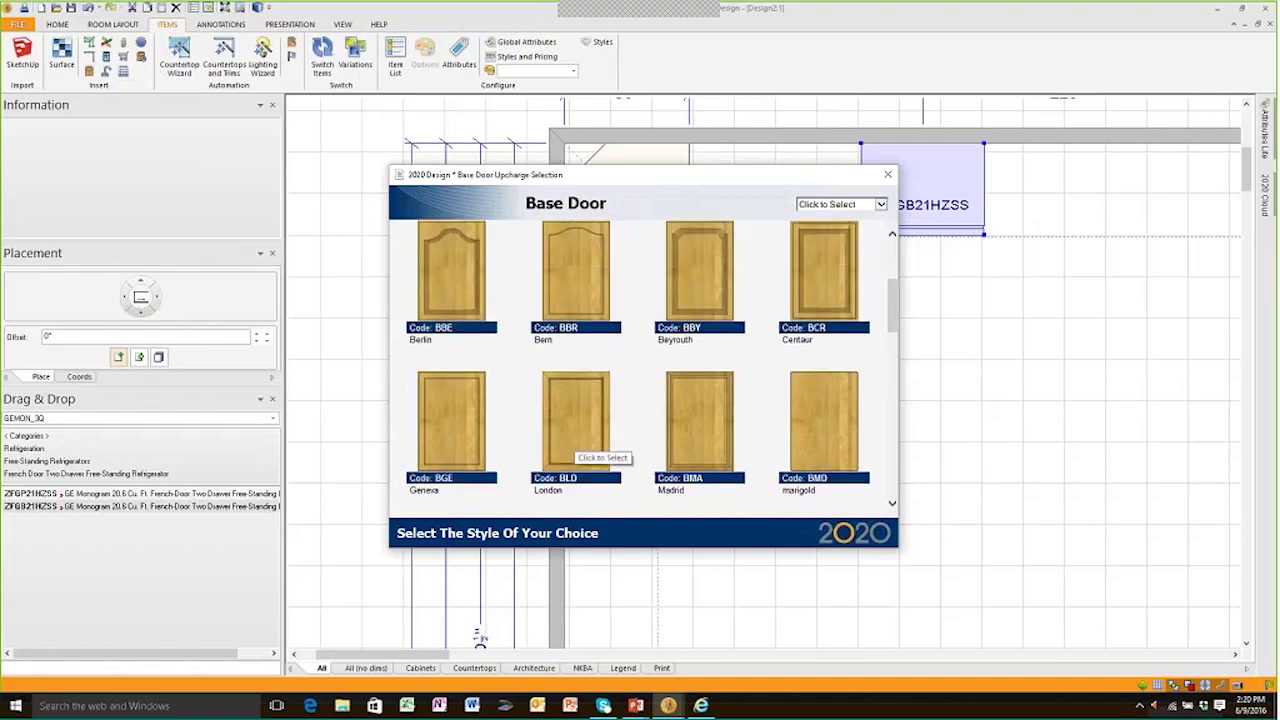
pyautogui.click(445, 436)
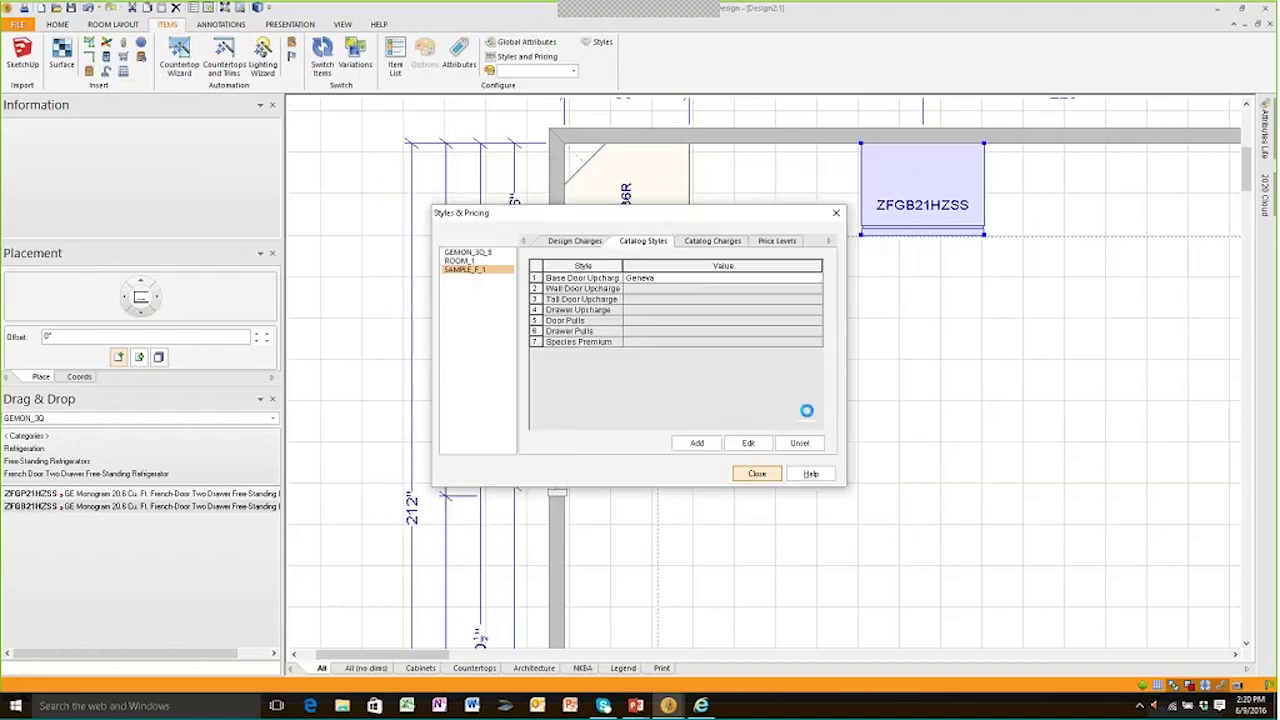
# Set the Wall Door Upcharge and Tall Door Upcharge styles to Geneva as well
pyautogui.click(651, 292)
pyautogui.click(651, 297)
pyautogui.scroll(-2, 463, 447)
pyautogui.click(463, 445)
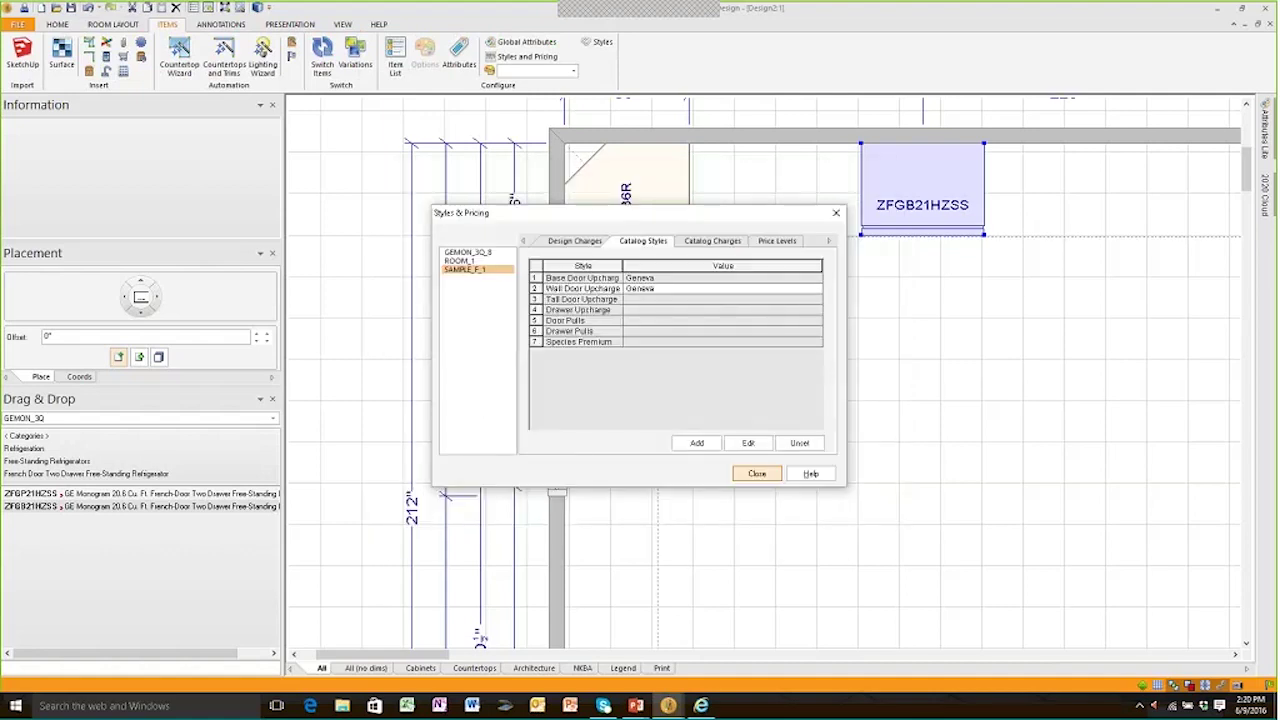
pyautogui.click(657, 302)
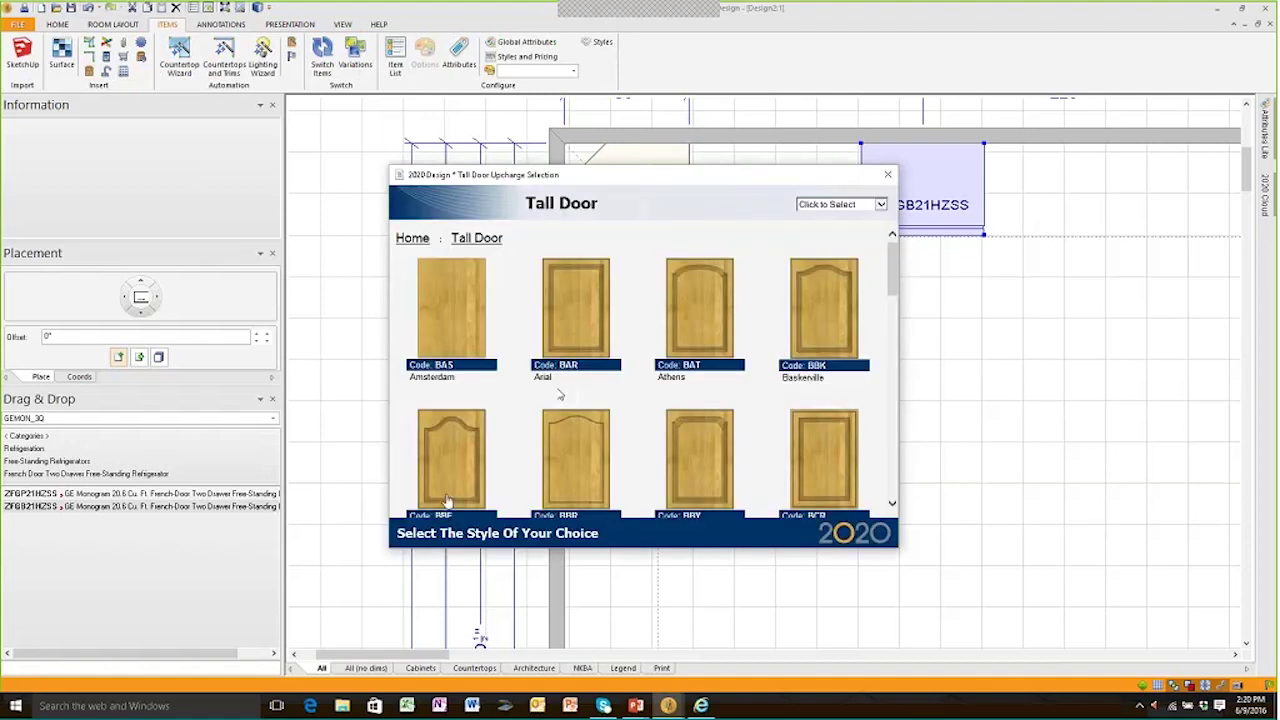
pyautogui.scroll(-1, 455, 461)
pyautogui.click(455, 461)
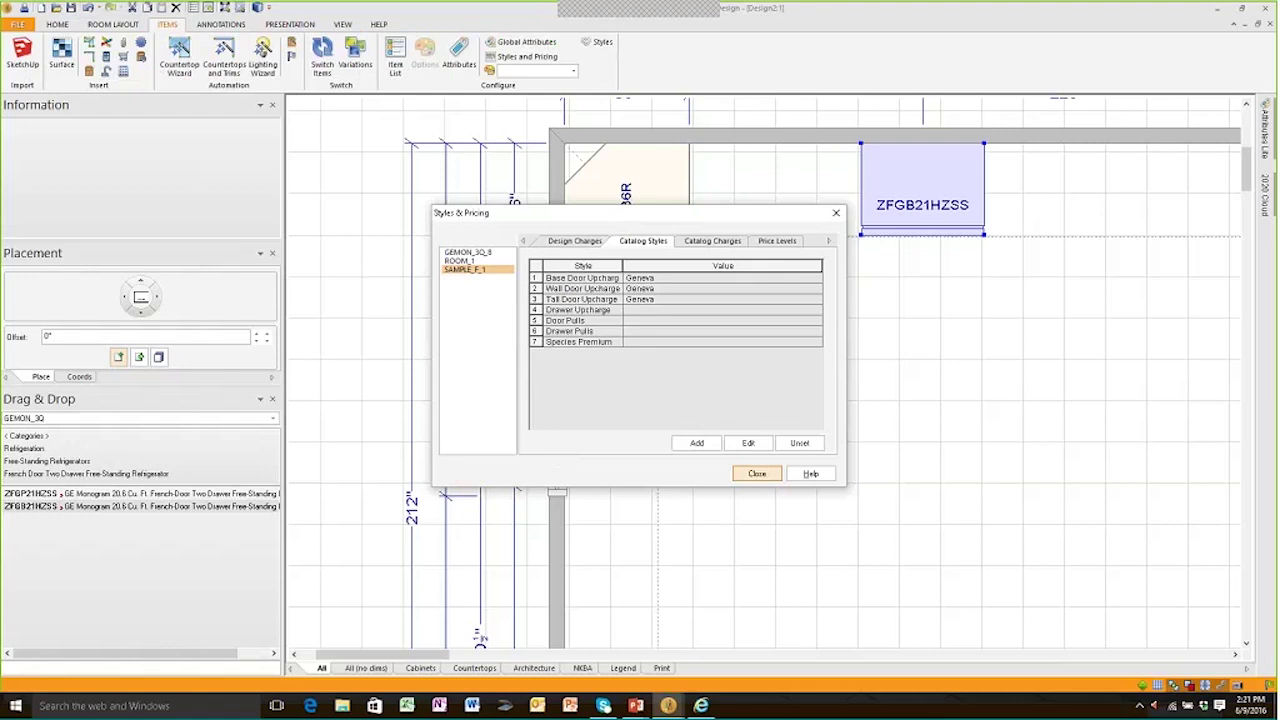
# Set the Species Premium to Cherry Sable 10% and close the Styles & Pricing settings
pyautogui.doubleClick(650, 342)
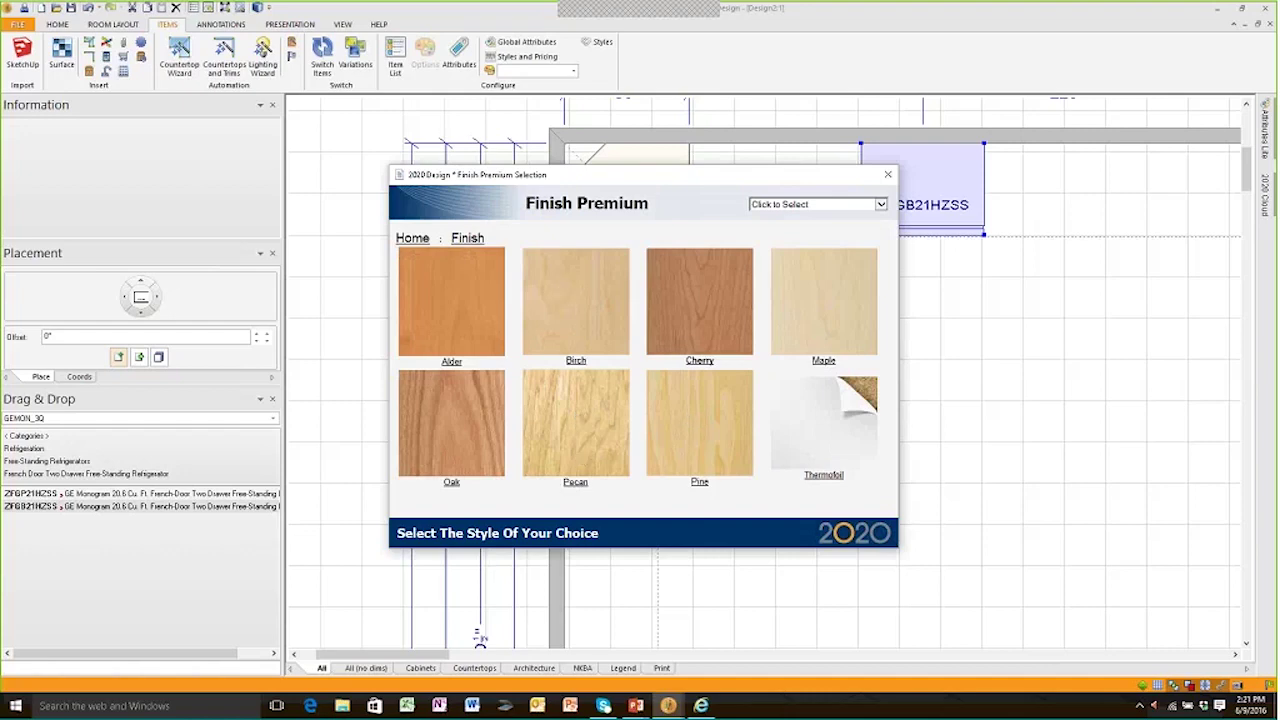
pyautogui.click(700, 320)
pyautogui.scroll(-3, 600, 350)
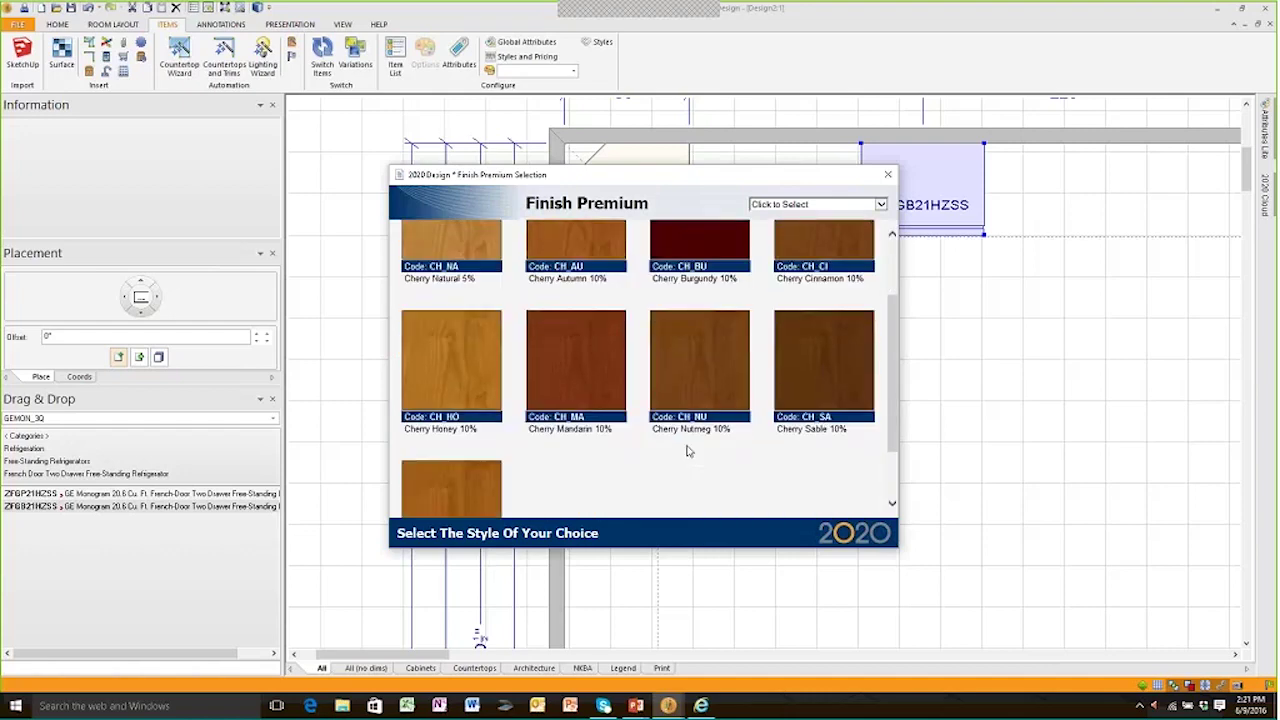
pyautogui.scroll(1, 600, 350)
pyautogui.scroll(1, 600, 348)
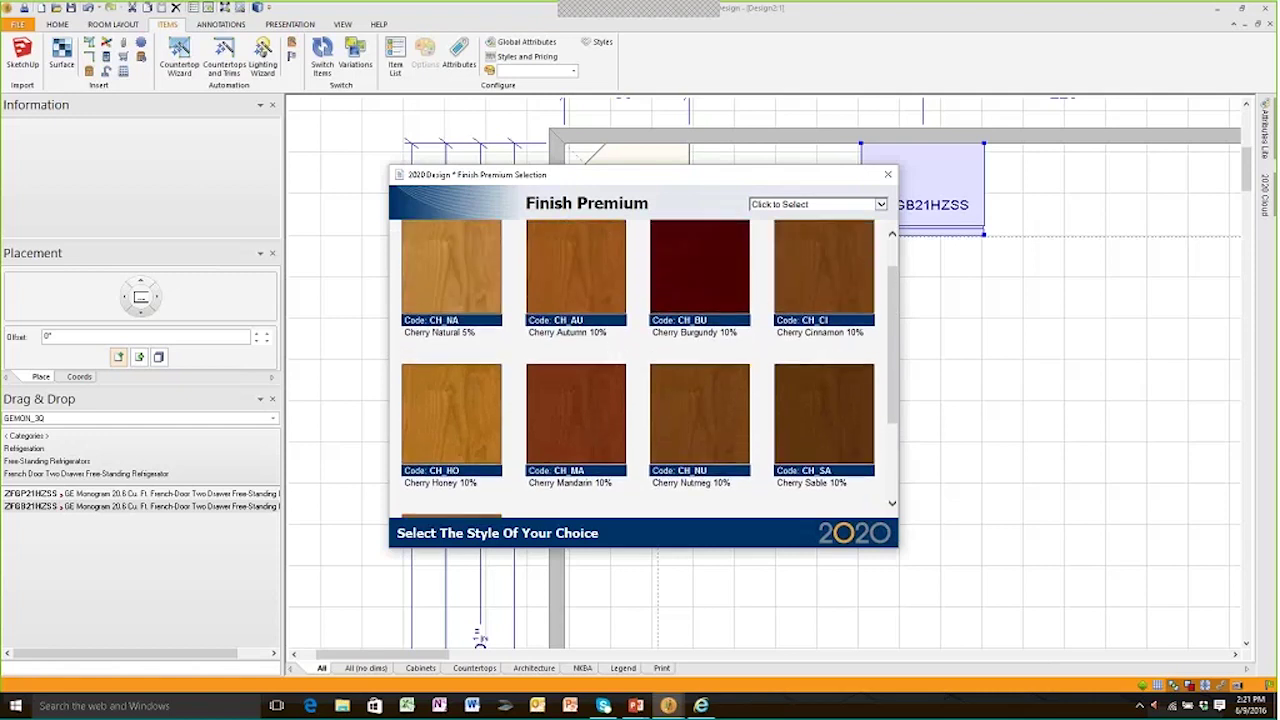
pyautogui.click(829, 409)
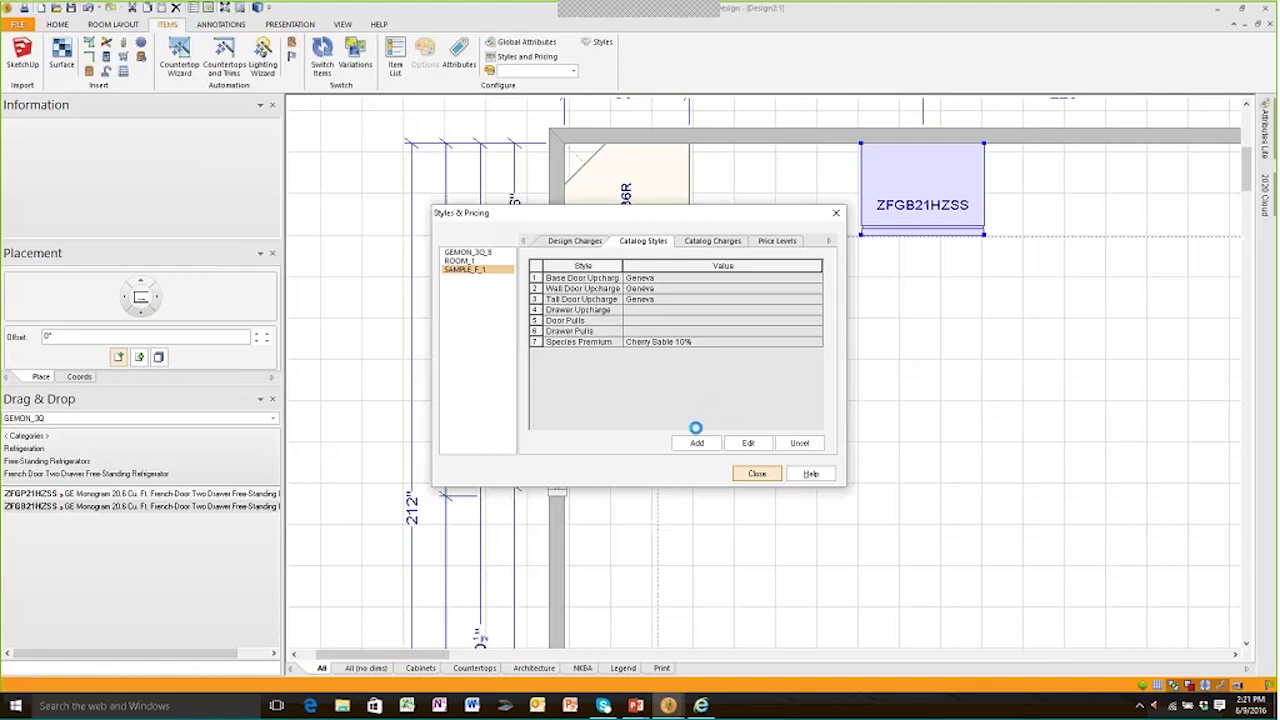
pyautogui.click(757, 474)
# Switch to the 2020 Rendering Module to inspect the cabinets with their new door style and finish
pyautogui.moveTo(668, 705)
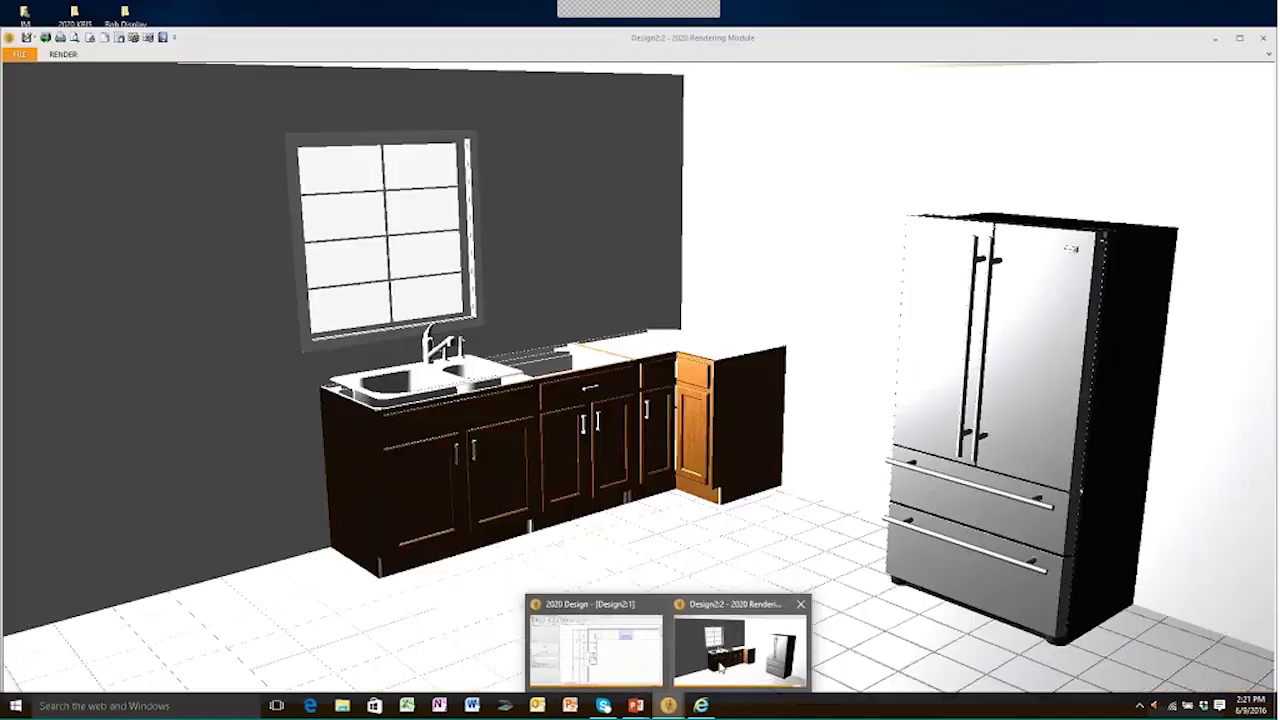
pyautogui.click(722, 668)
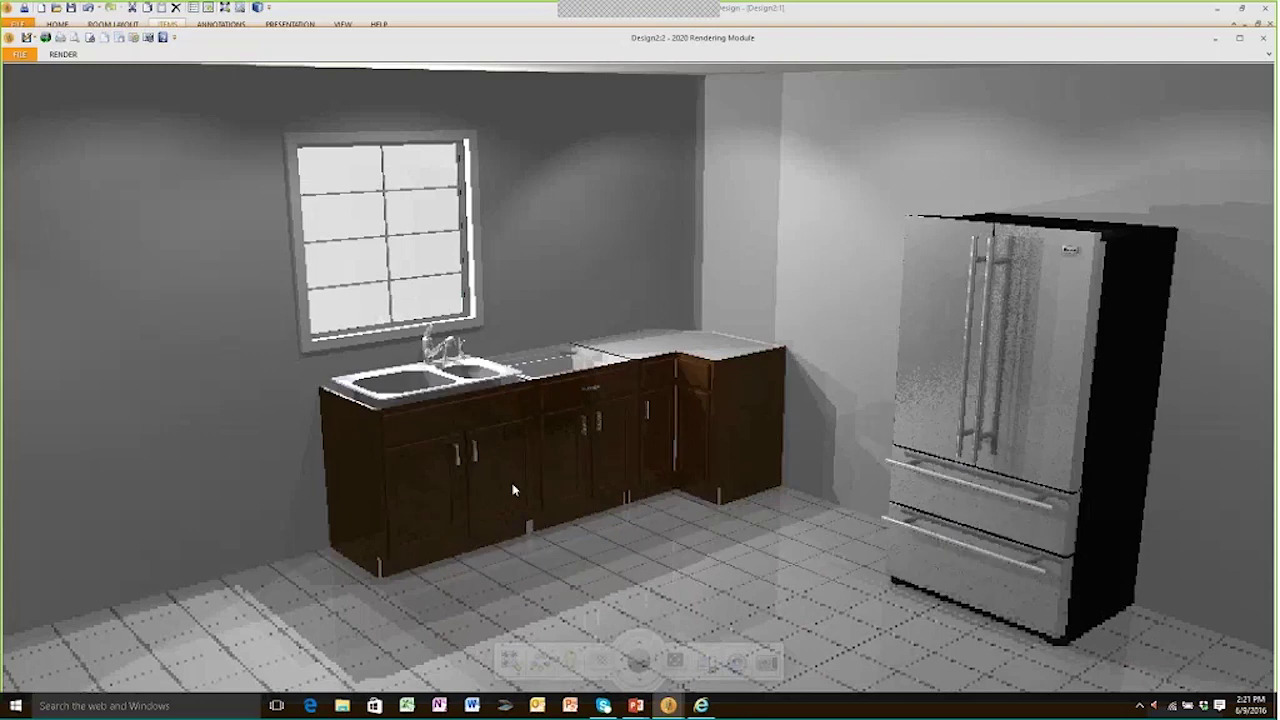
# Set the rendering's ceiling light intensity to 100 W and adjust the light's position on the small room plan
pyautogui.moveTo(573, 662)
pyautogui.click(571, 661)
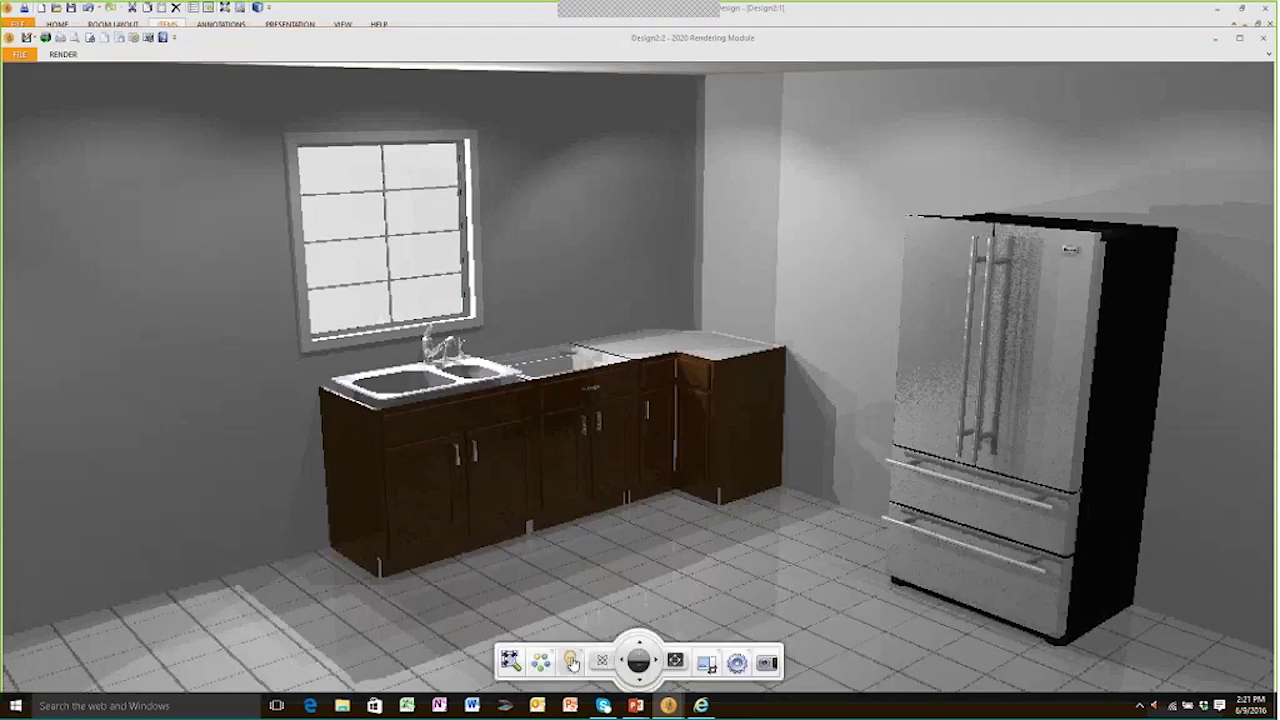
pyautogui.click(485, 513)
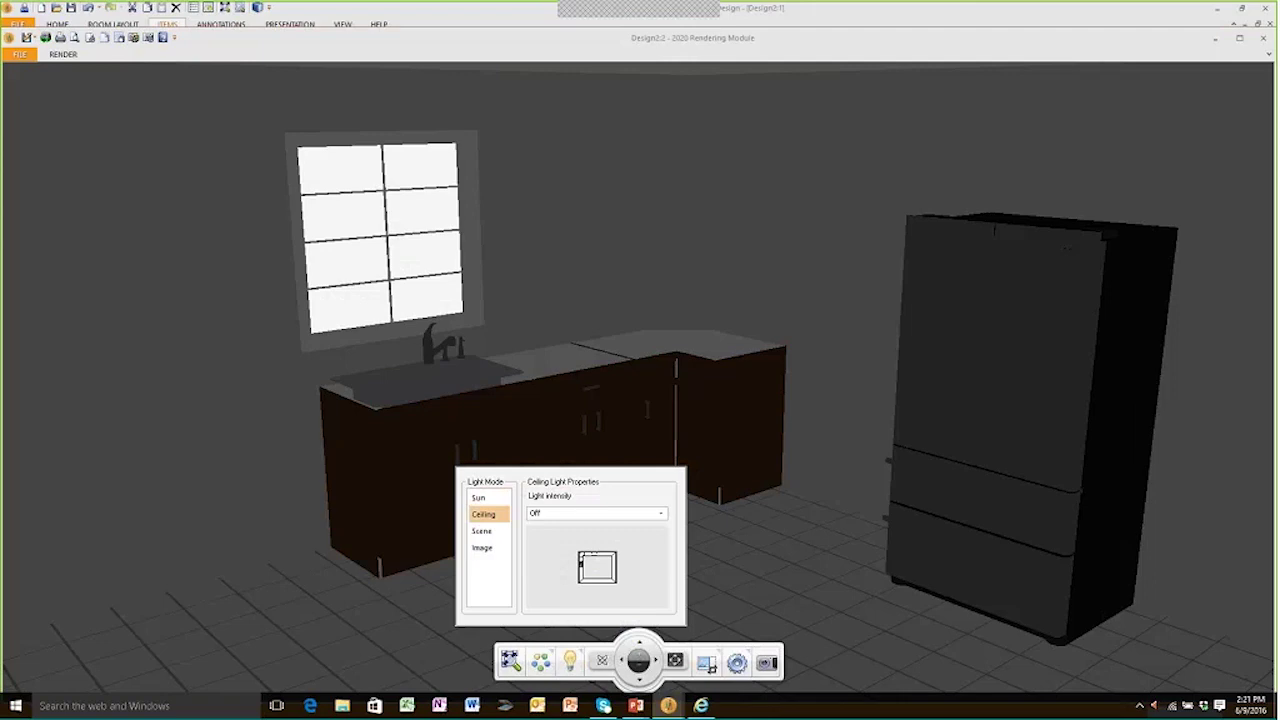
pyautogui.click(661, 514)
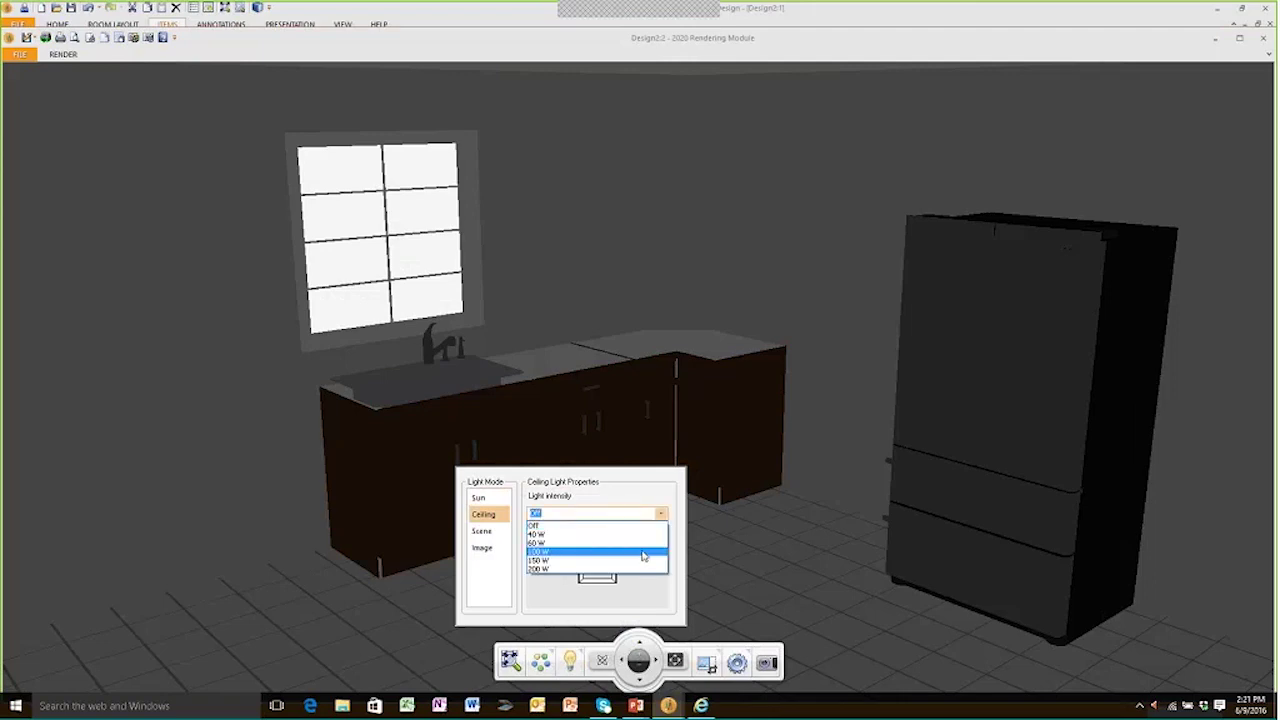
pyautogui.click(643, 553)
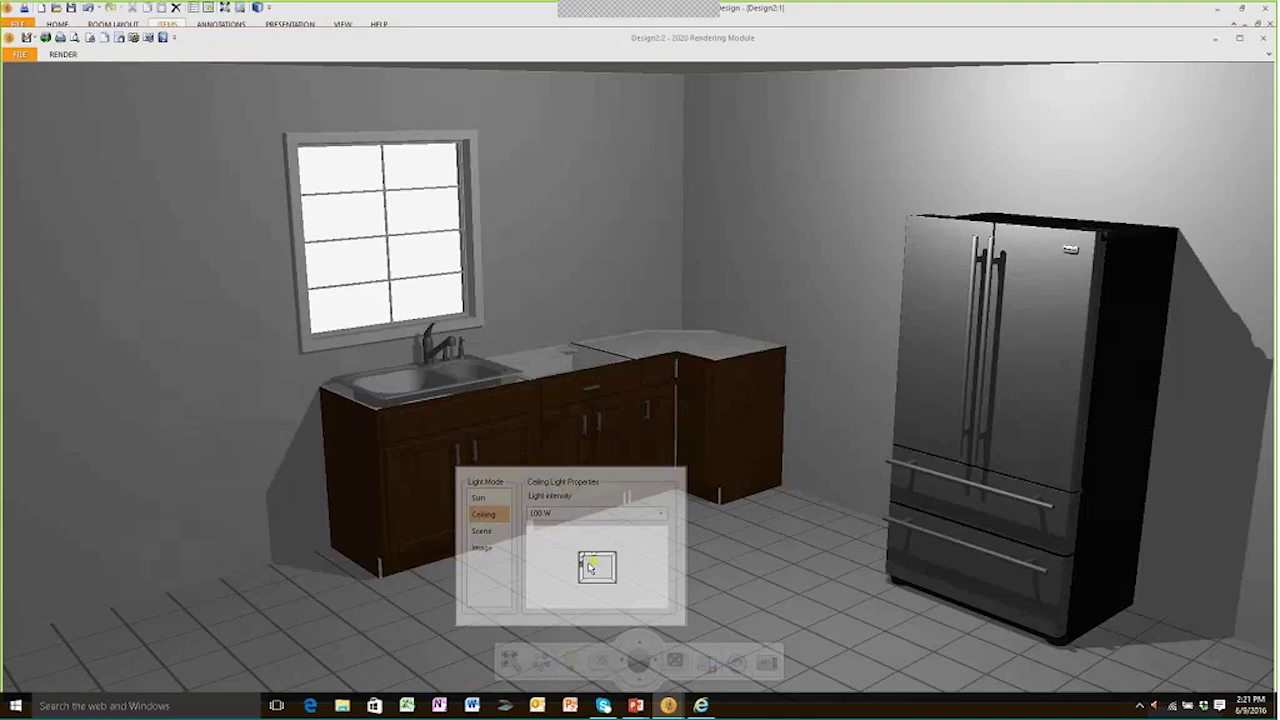
pyautogui.moveTo(589, 564)
pyautogui.mouseDown()
pyautogui.moveTo(583, 579)
pyautogui.moveTo(590, 564)
pyautogui.mouseUp()
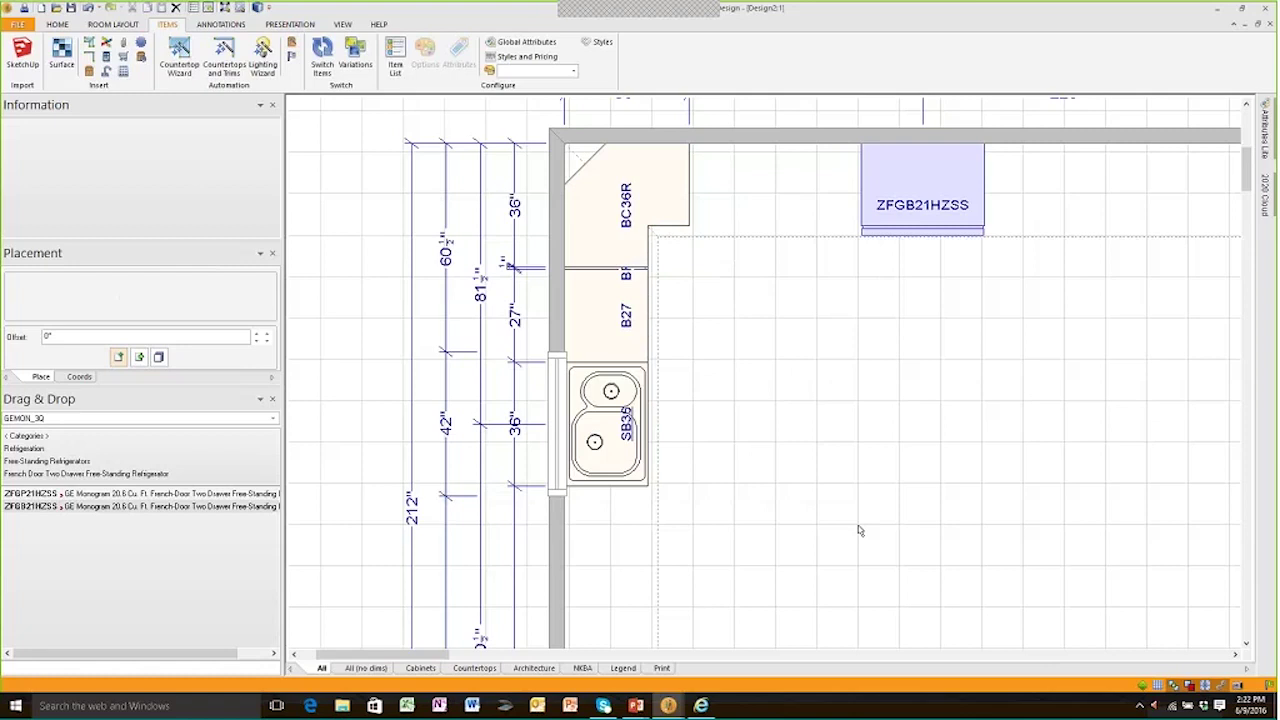
# Review the catalog styles assigned to SAMPLE_F_1 in Styles and Pricing, and close the settings
pyautogui.click(517, 58)
pyautogui.click(481, 270)
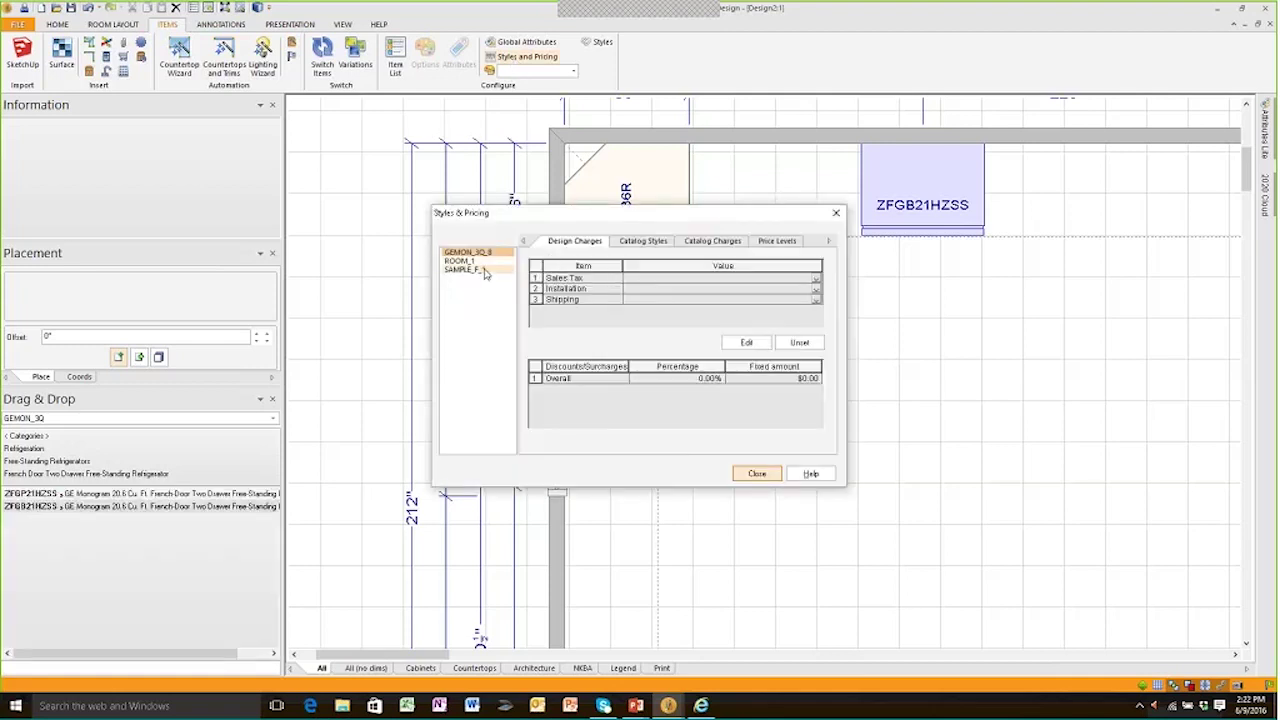
pyautogui.click(661, 243)
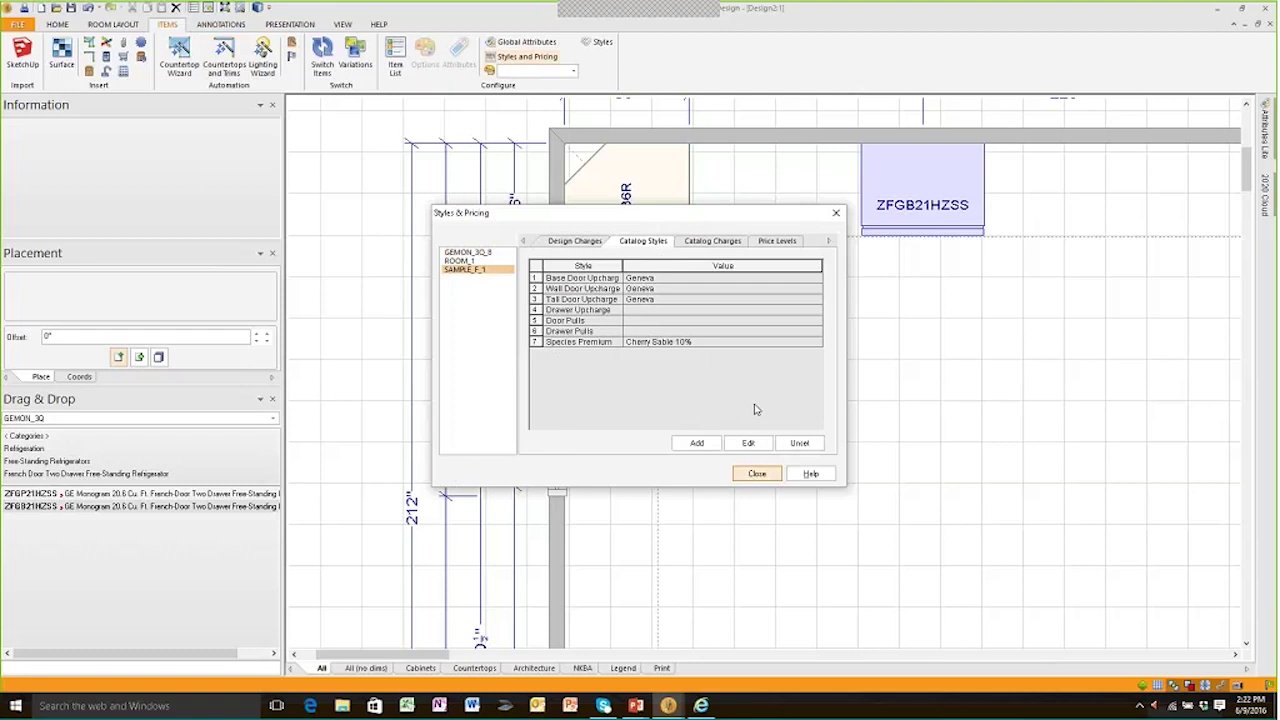
pyautogui.click(757, 474)
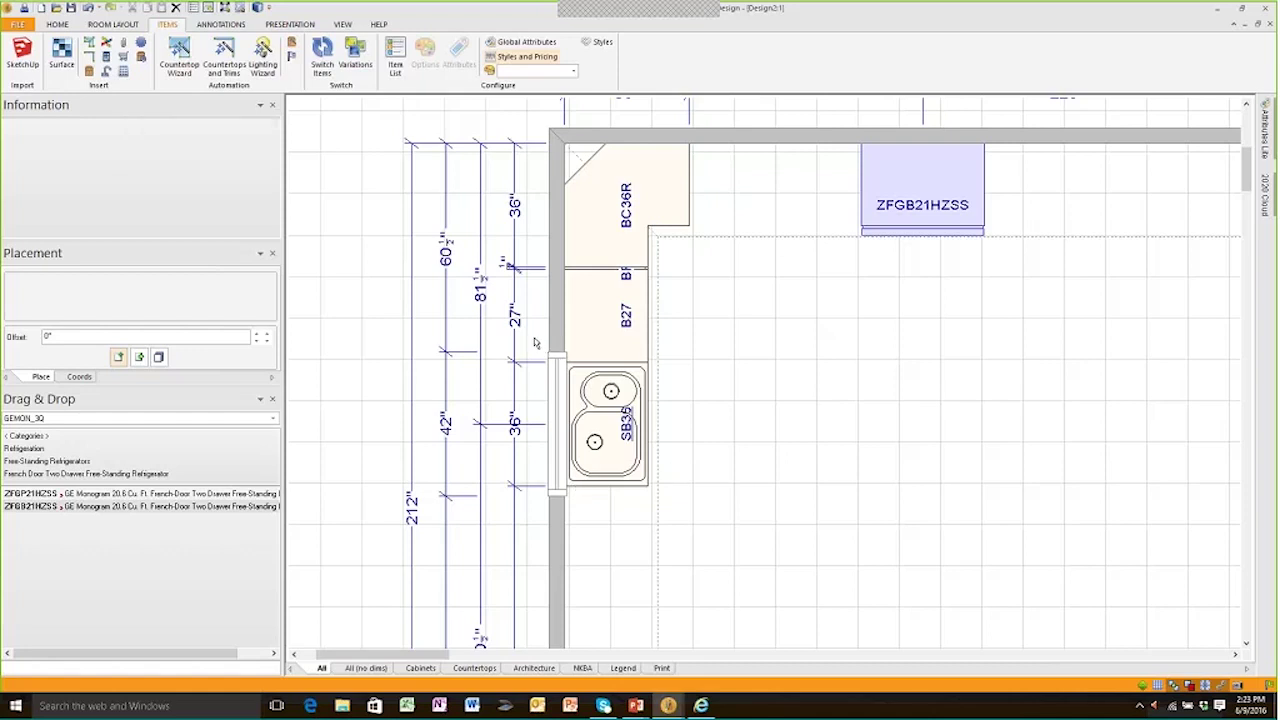
# Generate the Quote report with its default options, view the SAMPLE_F_1 pricing page, and close the report
pyautogui.click(289, 24)
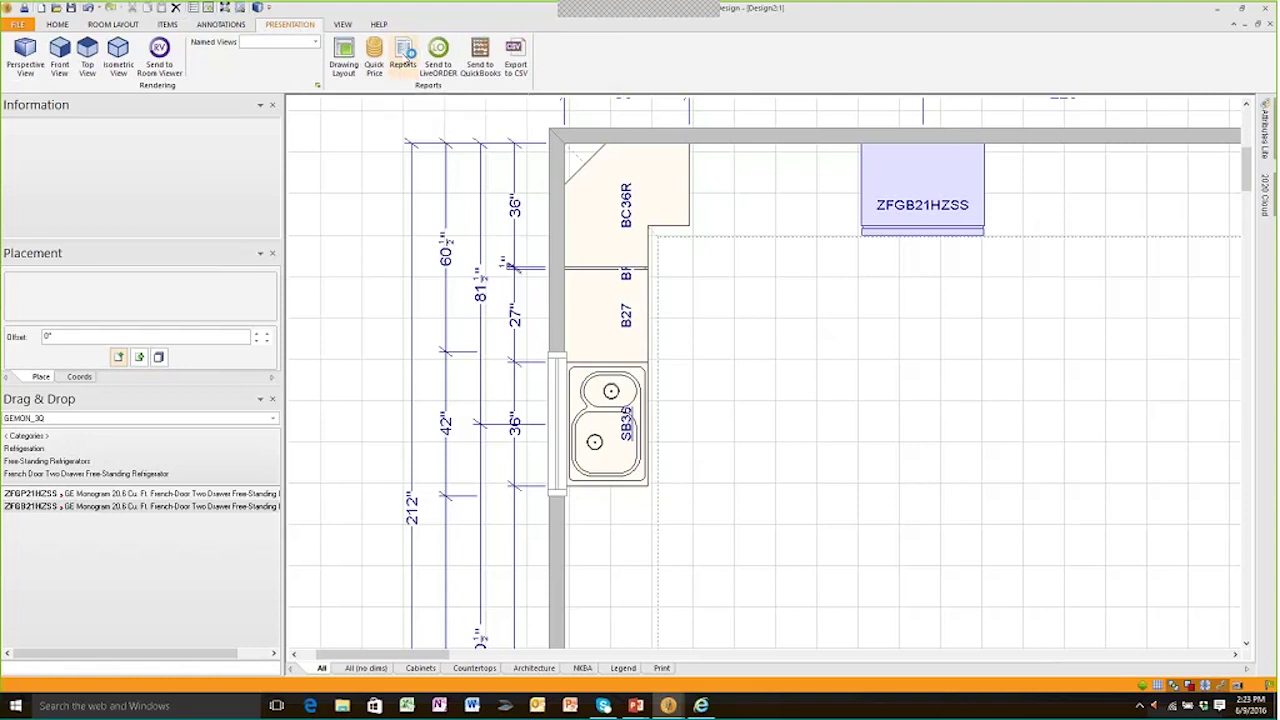
pyautogui.click(404, 58)
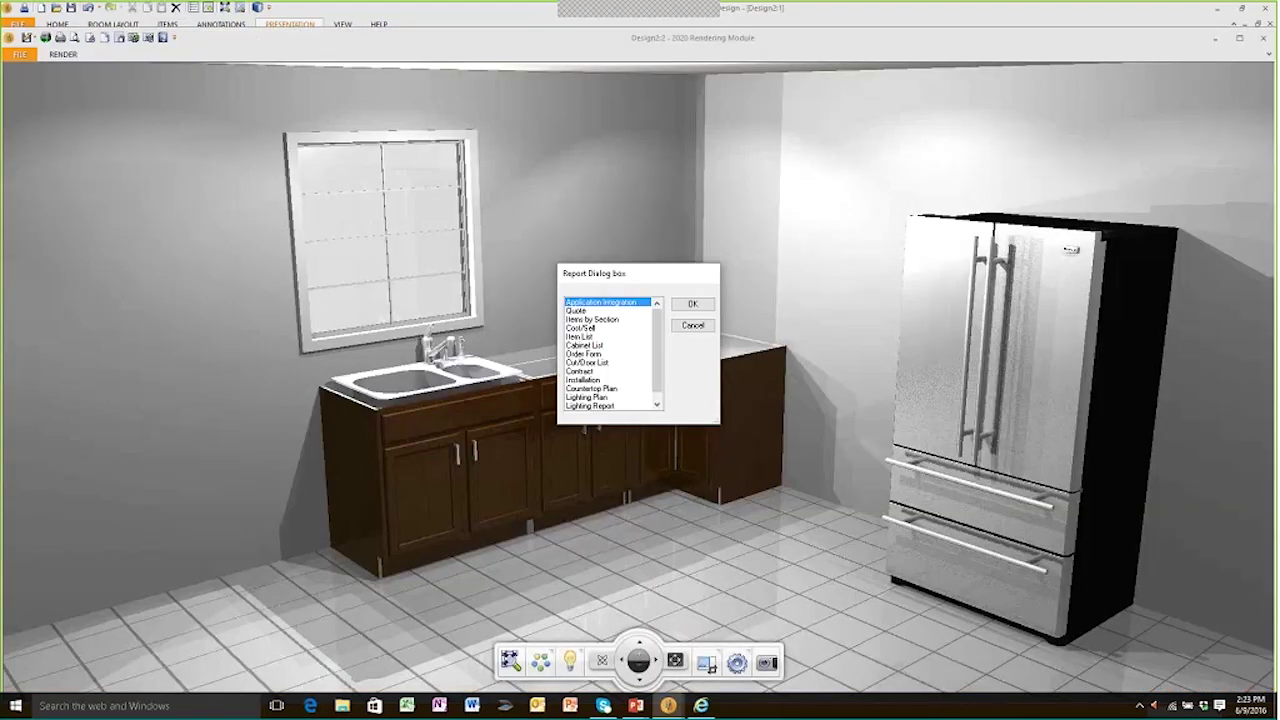
pyautogui.click(692, 303)
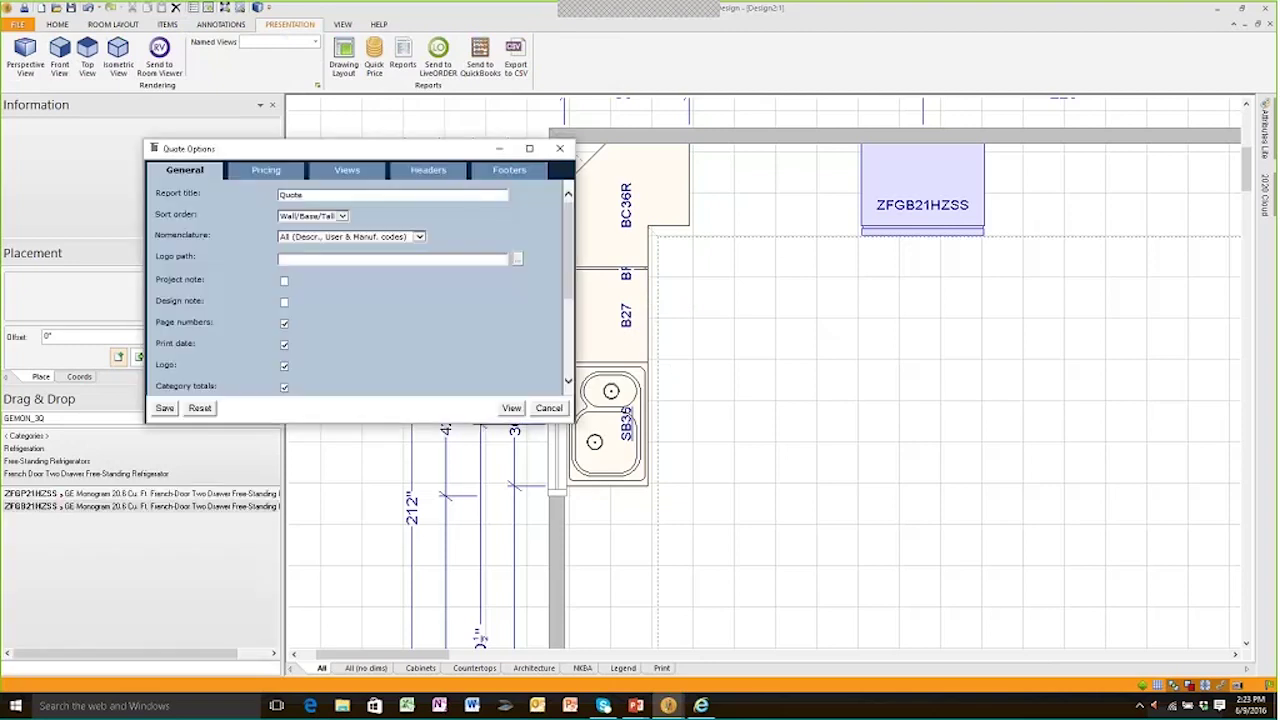
pyautogui.click(512, 409)
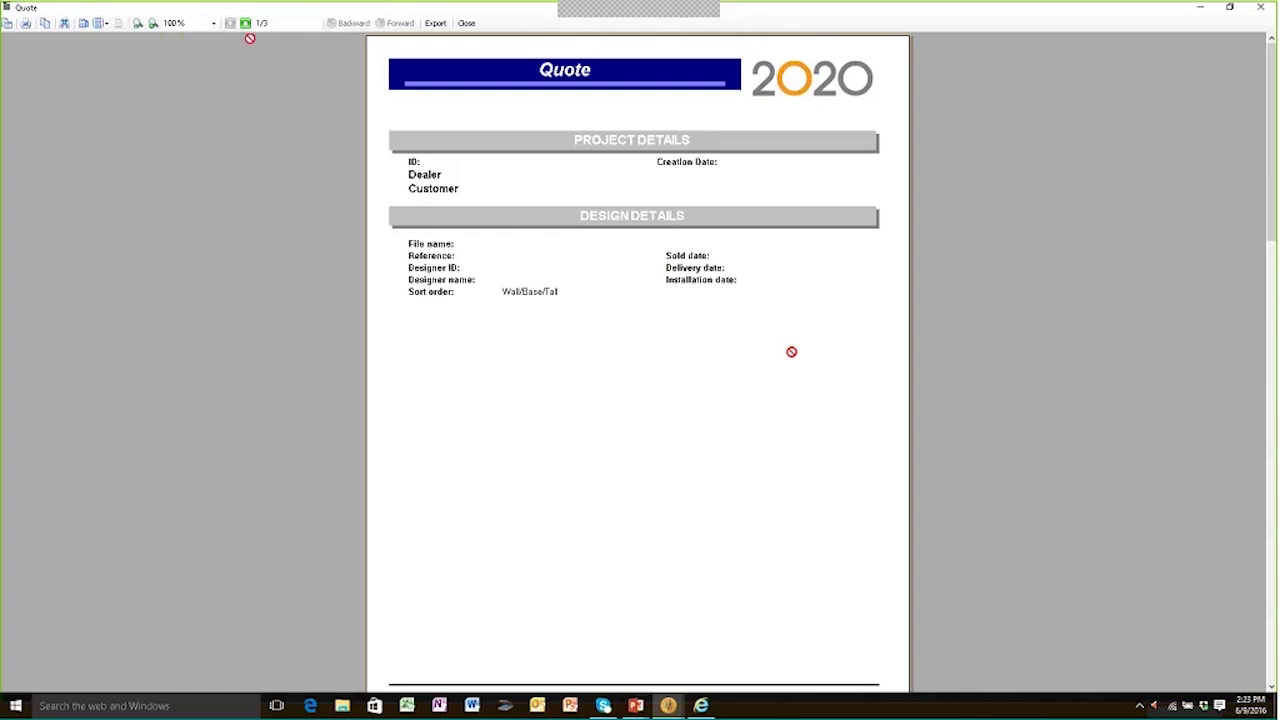
pyautogui.click(245, 23)
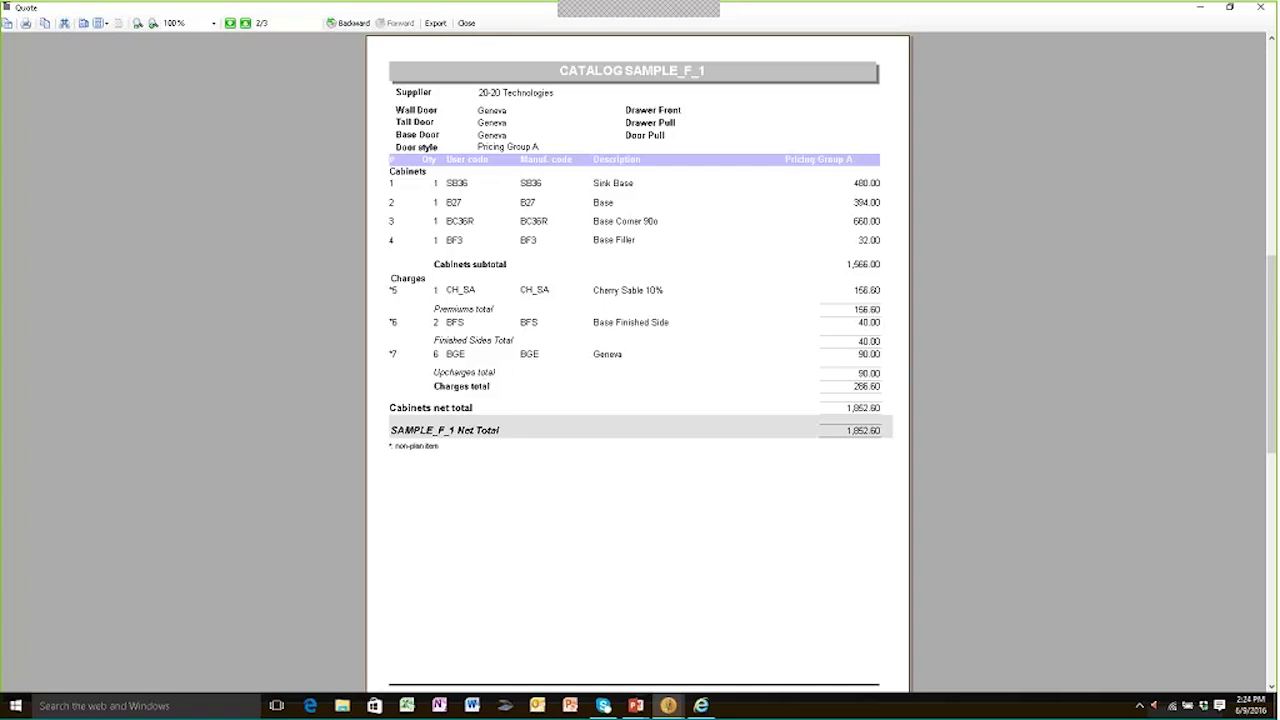
pyautogui.click(466, 22)
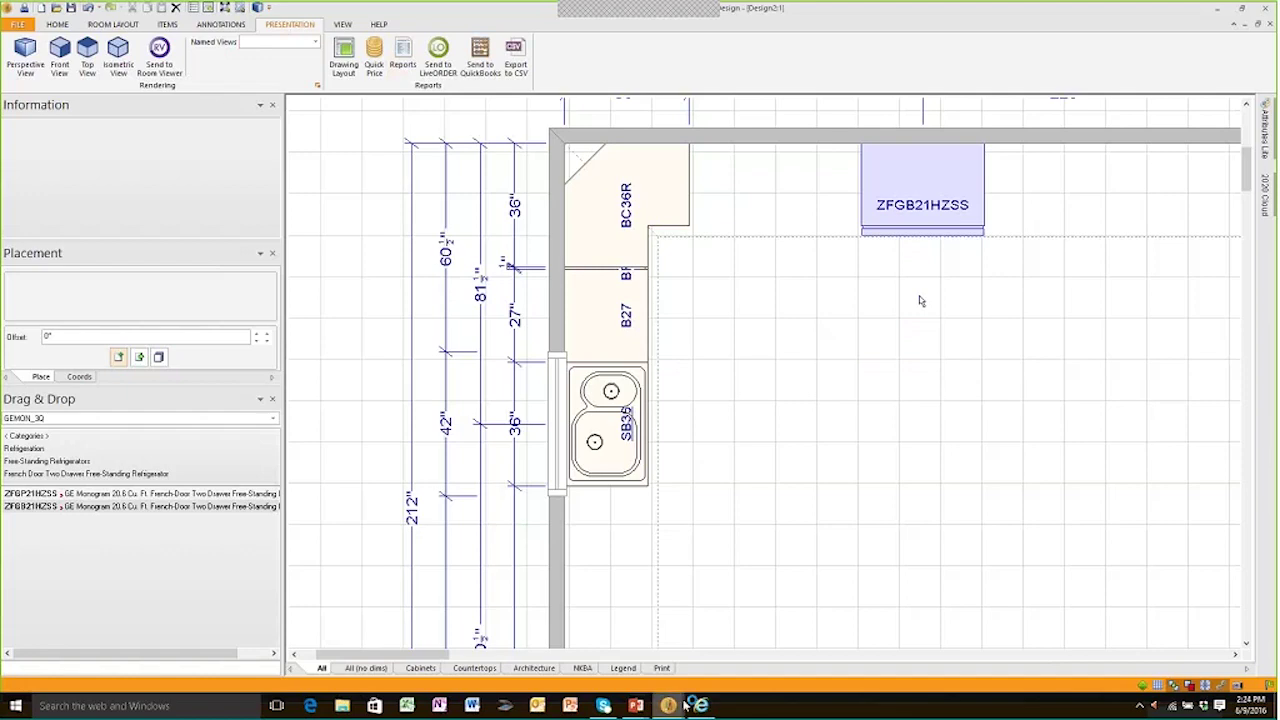
# Return to the rendering of the cabinets and refrigerator and close its 2020 Rendering Module window
pyautogui.moveTo(685, 706)
pyautogui.click(737, 643)
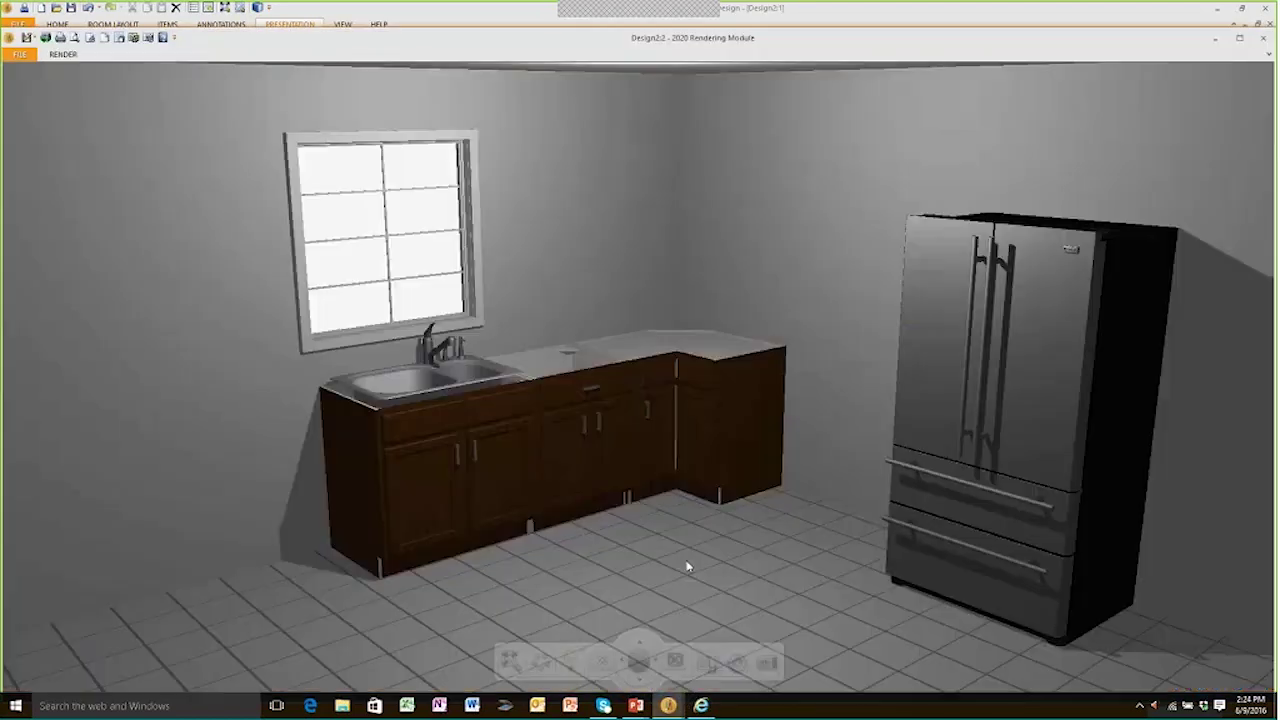
pyautogui.moveTo(692, 571); pyautogui.dragTo(692, 570)
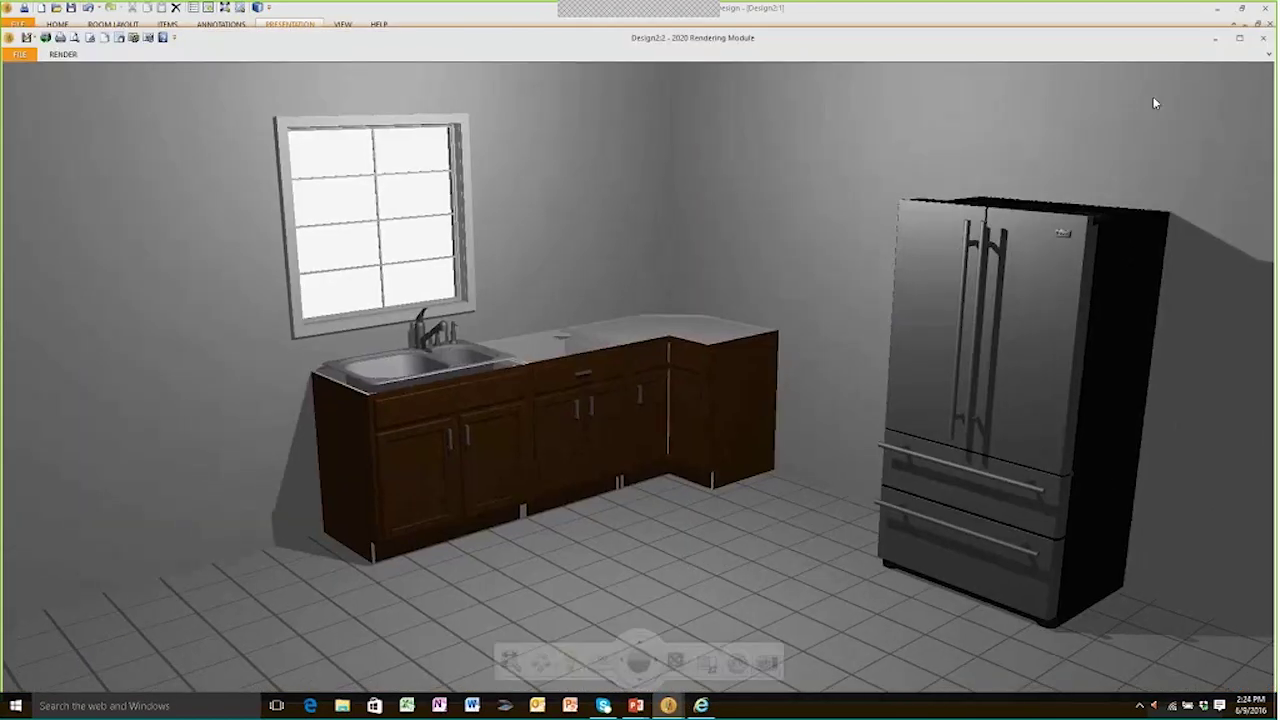
pyautogui.click(1262, 39)
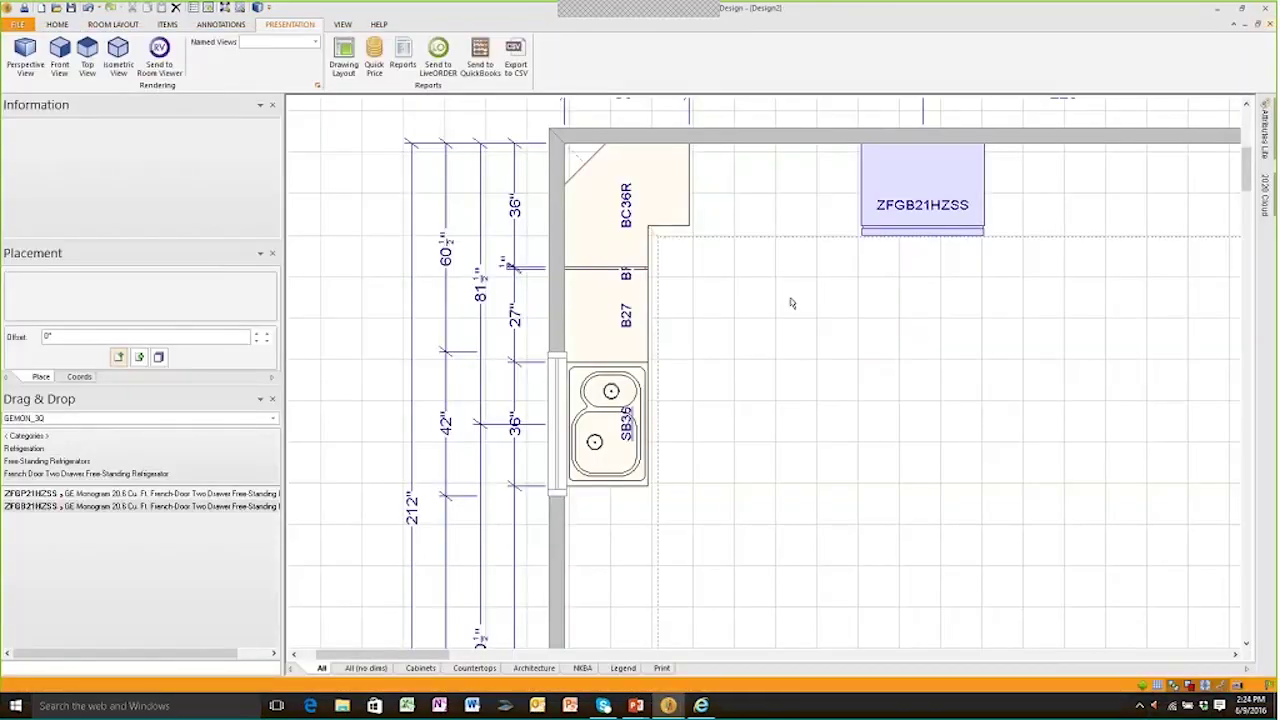
# Switch to the open kitchen design whose name ends in "5 vc" and maximize its rendering window
pyautogui.click(342, 24)
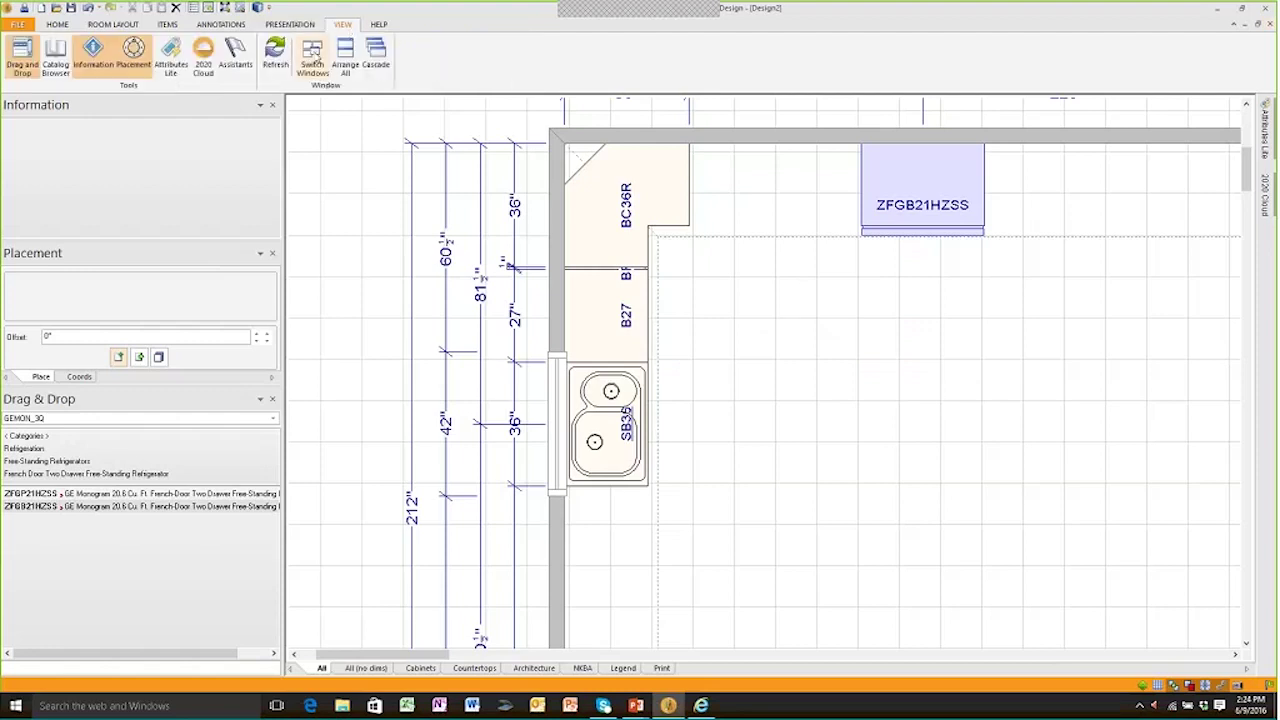
pyautogui.click(313, 62)
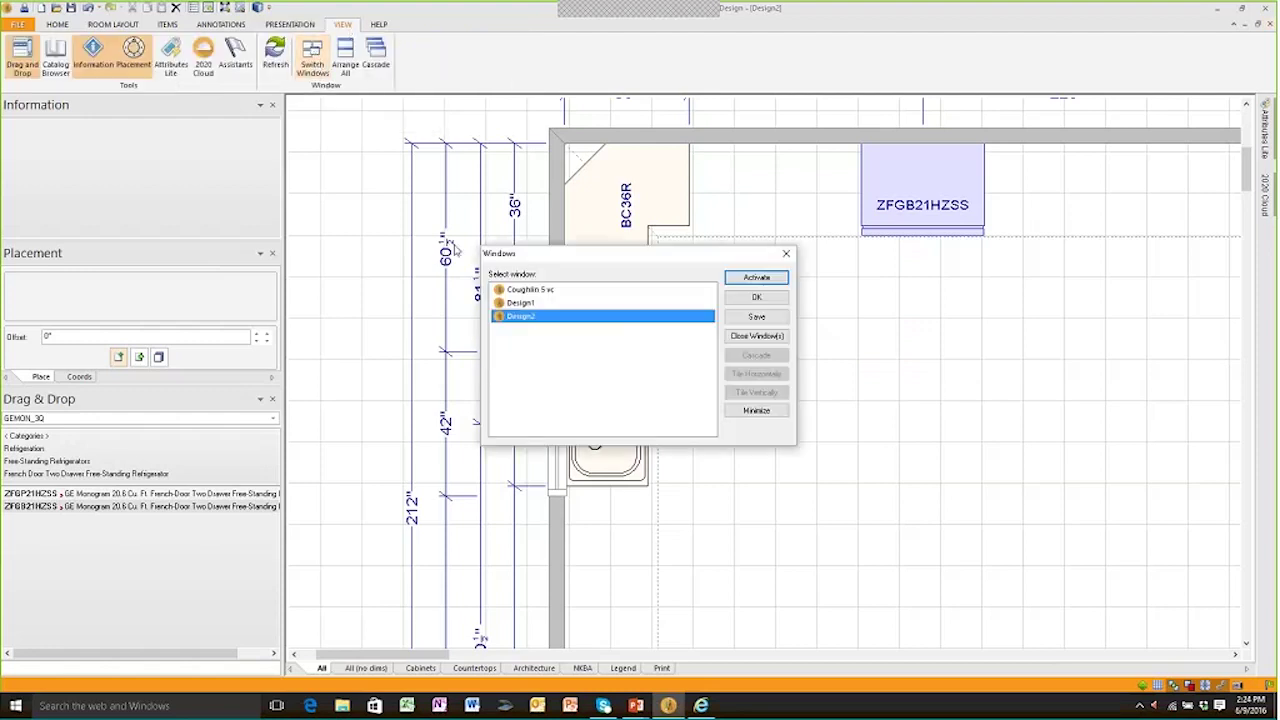
pyautogui.keyDown('ctrl'); pyautogui.click(510, 290); pyautogui.keyUp('ctrl')
pyautogui.click(510, 290)
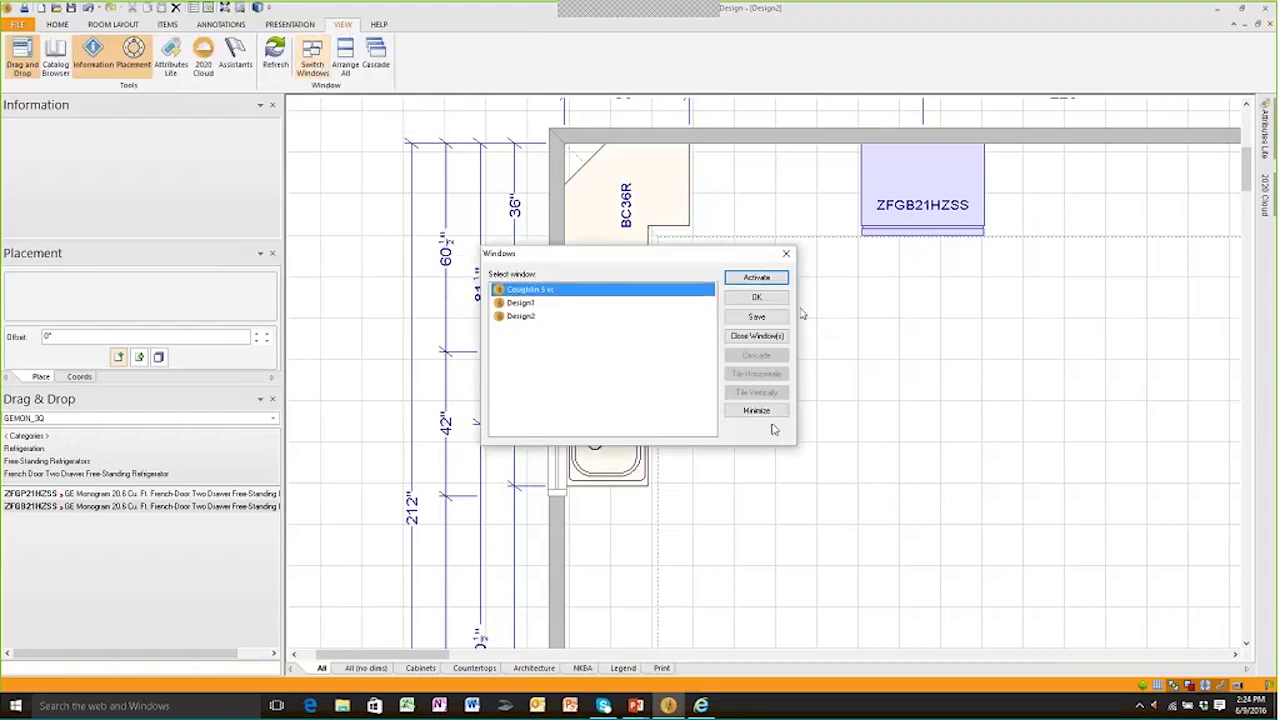
pyautogui.click(757, 277)
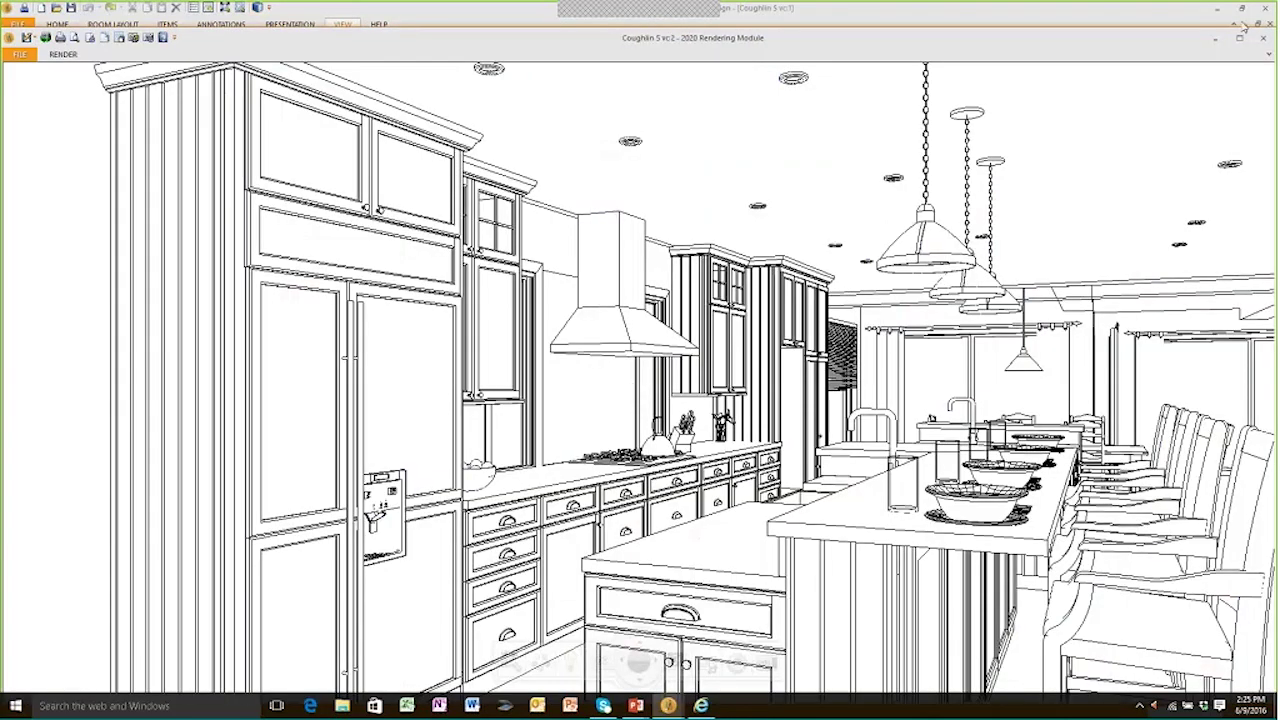
pyautogui.click(1240, 36)
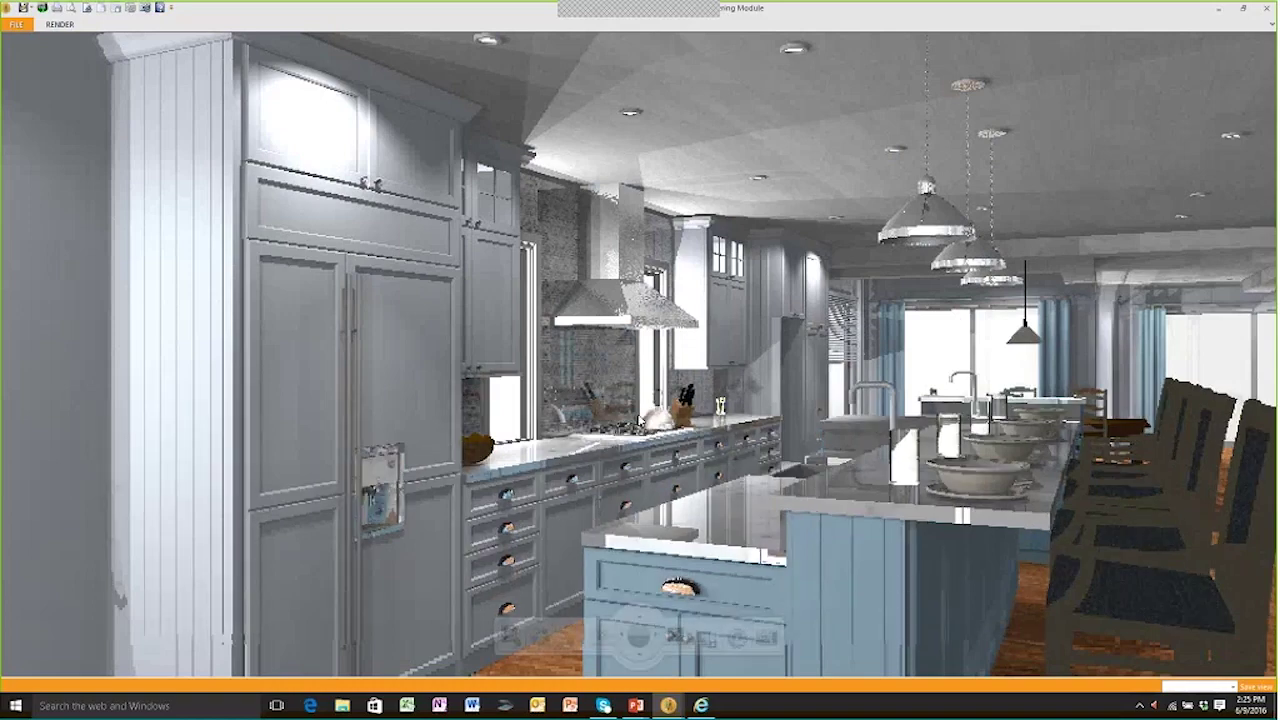
# Walk through the finished kitchen rendering to examine the island, tall cabinets, dining area and cooktop wall
pyautogui.click(643, 423)
pyautogui.moveTo(643, 423)
pyautogui.mouseDown()
pyautogui.moveTo(656, 520)
pyautogui.moveTo(677, 380)
pyautogui.moveTo(692, 405)
pyautogui.moveTo(600, 415)
pyautogui.moveTo(825, 417)
pyautogui.moveTo(650, 425)
pyautogui.moveTo(770, 425)
pyautogui.moveTo(692, 426)
pyautogui.moveTo(706, 432)
pyautogui.moveTo(713, 415)
pyautogui.mouseUp()
pyautogui.moveTo(640, 360); pyautogui.dragTo(609, 364)
pyautogui.moveTo(720, 418)
pyautogui.mouseDown()
pyautogui.moveTo(708, 402)
pyautogui.moveTo(707, 417)
pyautogui.mouseUp()
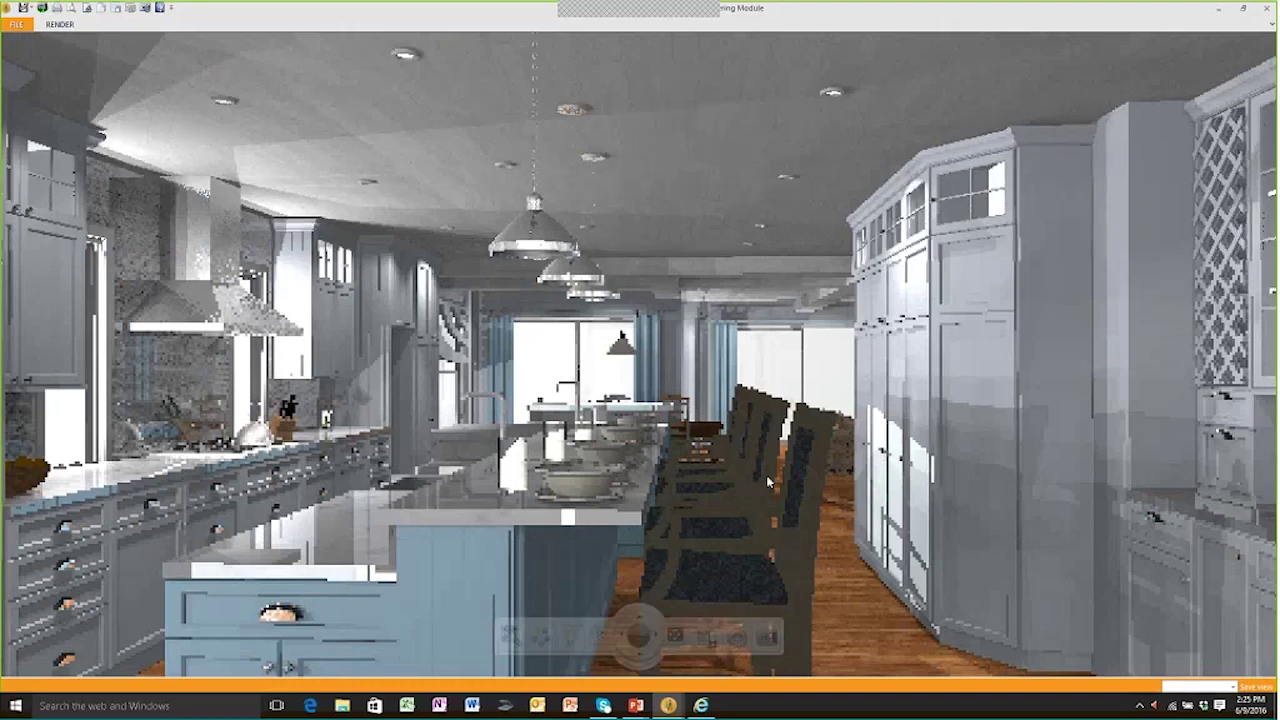
pyautogui.scroll(6, 766, 475)
pyautogui.scroll(8, 769, 475)
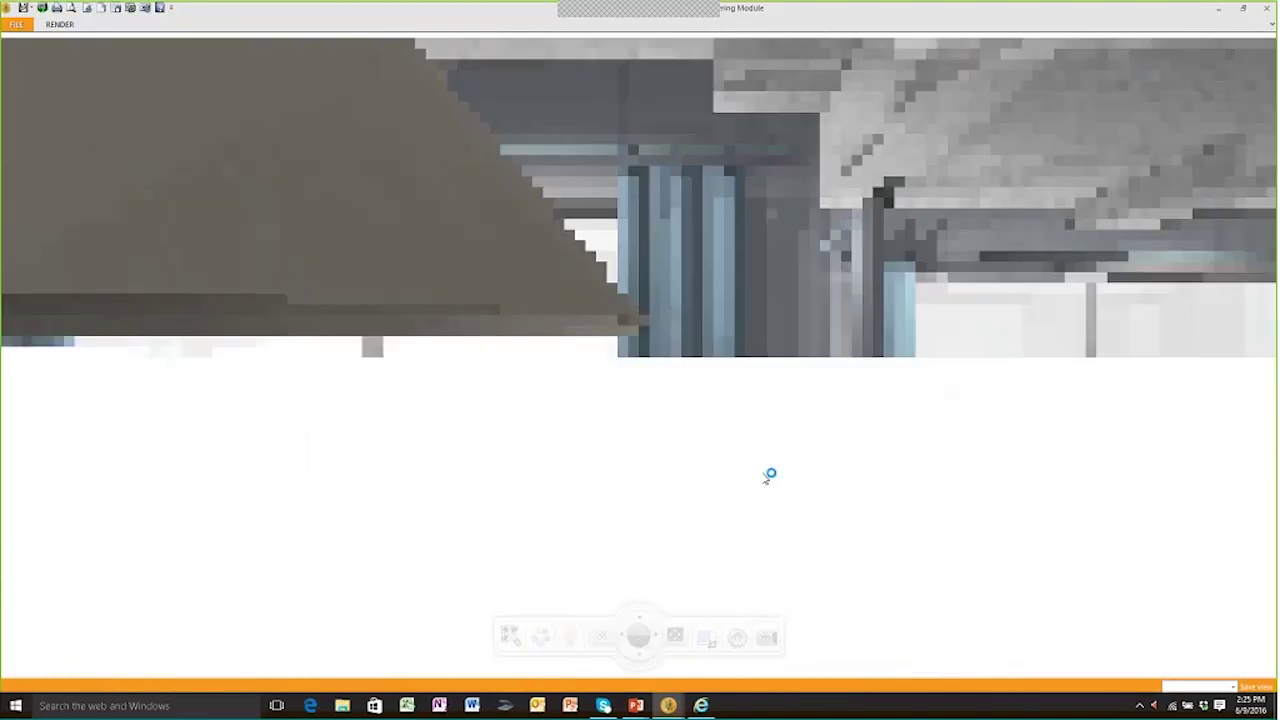
pyautogui.scroll(-8, 769, 475)
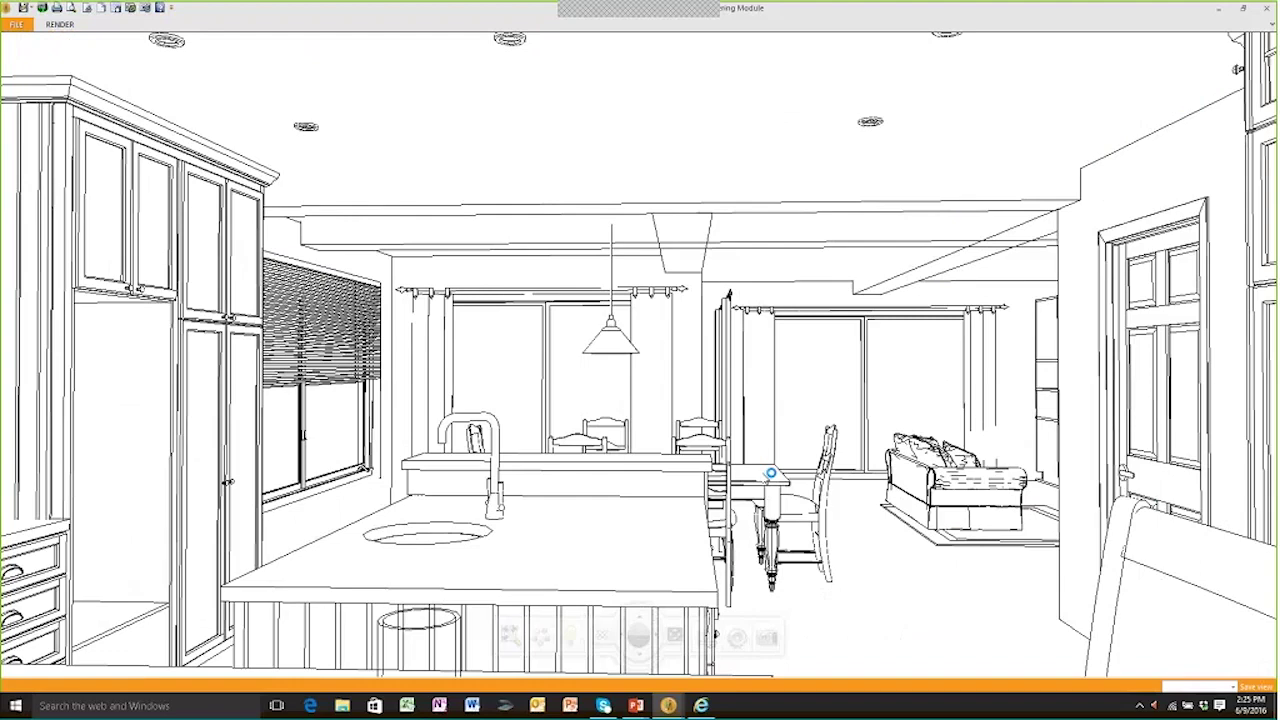
pyautogui.scroll(8, 762, 478)
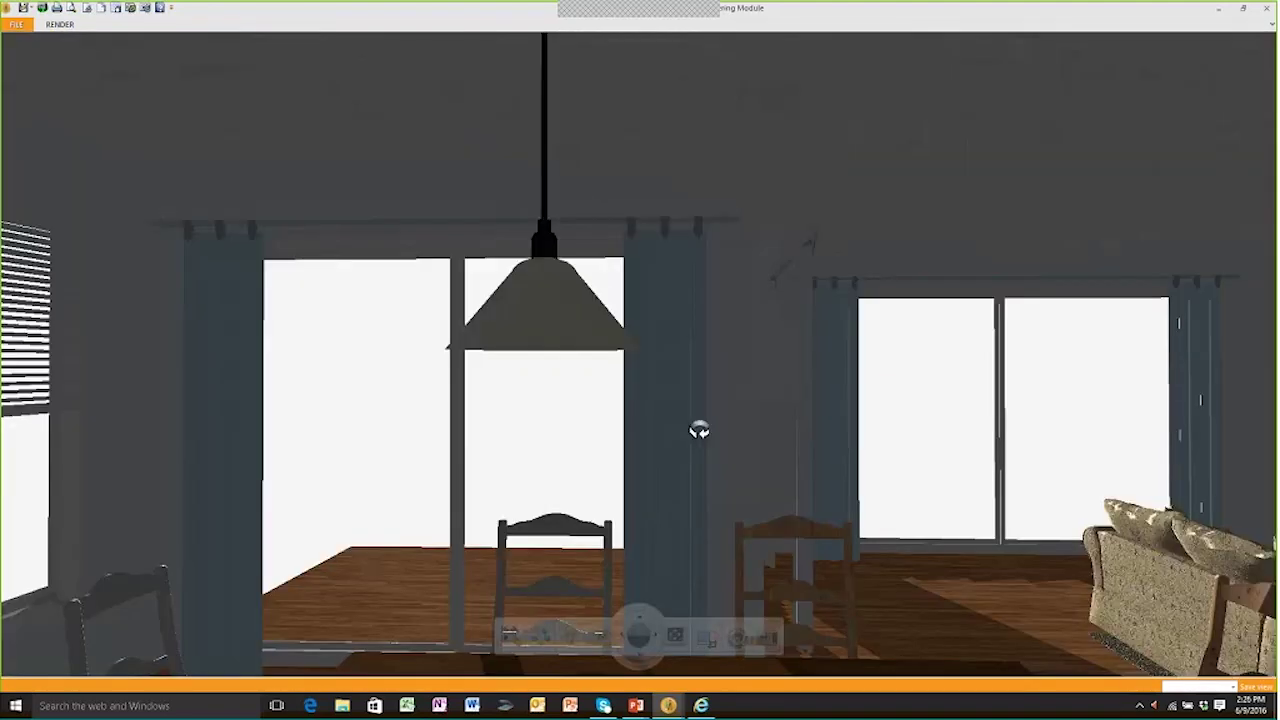
pyautogui.moveTo(700, 429); pyautogui.dragTo(436, 489)
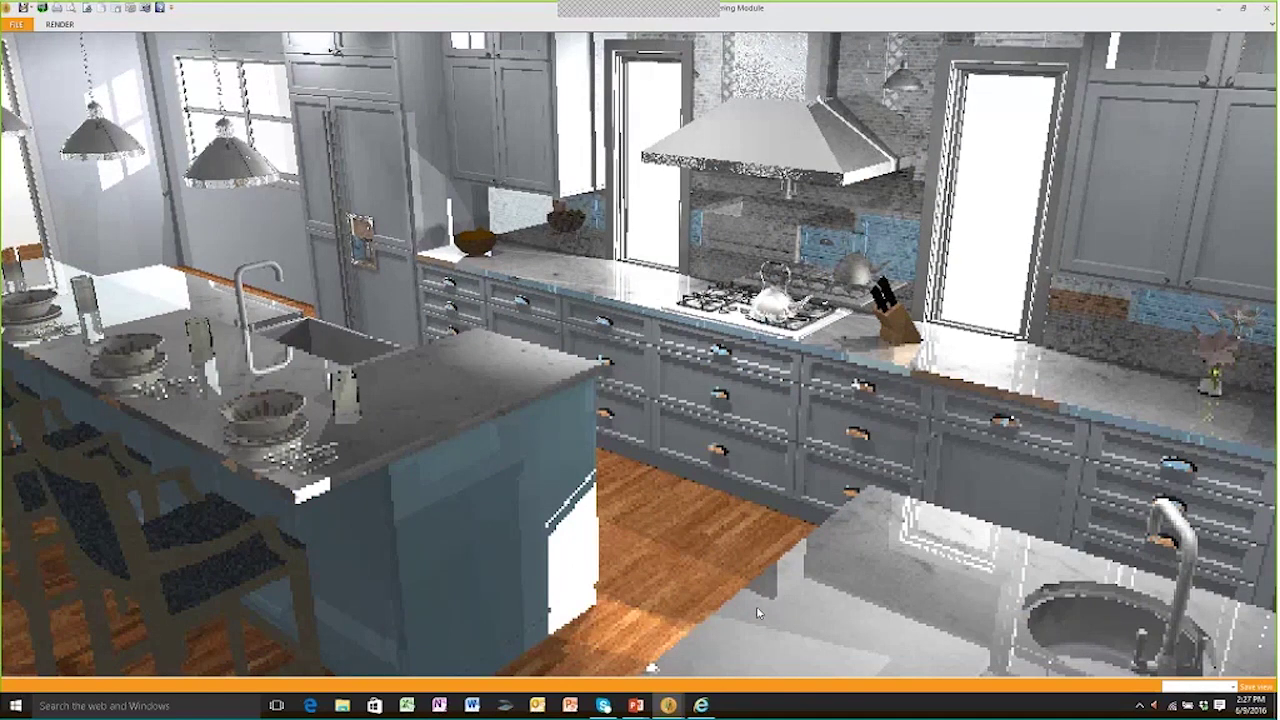
# Reposition the sun on the plan in the Light Effects sun properties to change the kitchen's daylight
pyautogui.moveTo(564, 638)
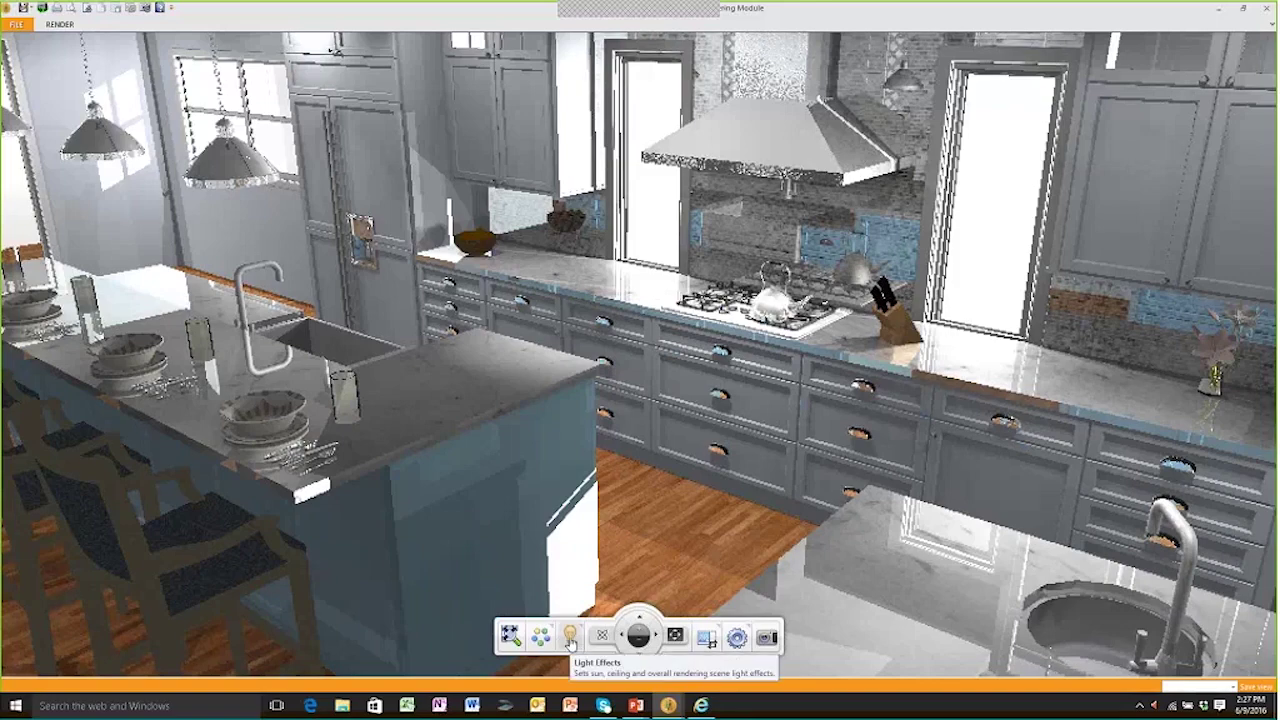
pyautogui.click(570, 637)
pyautogui.click(489, 492)
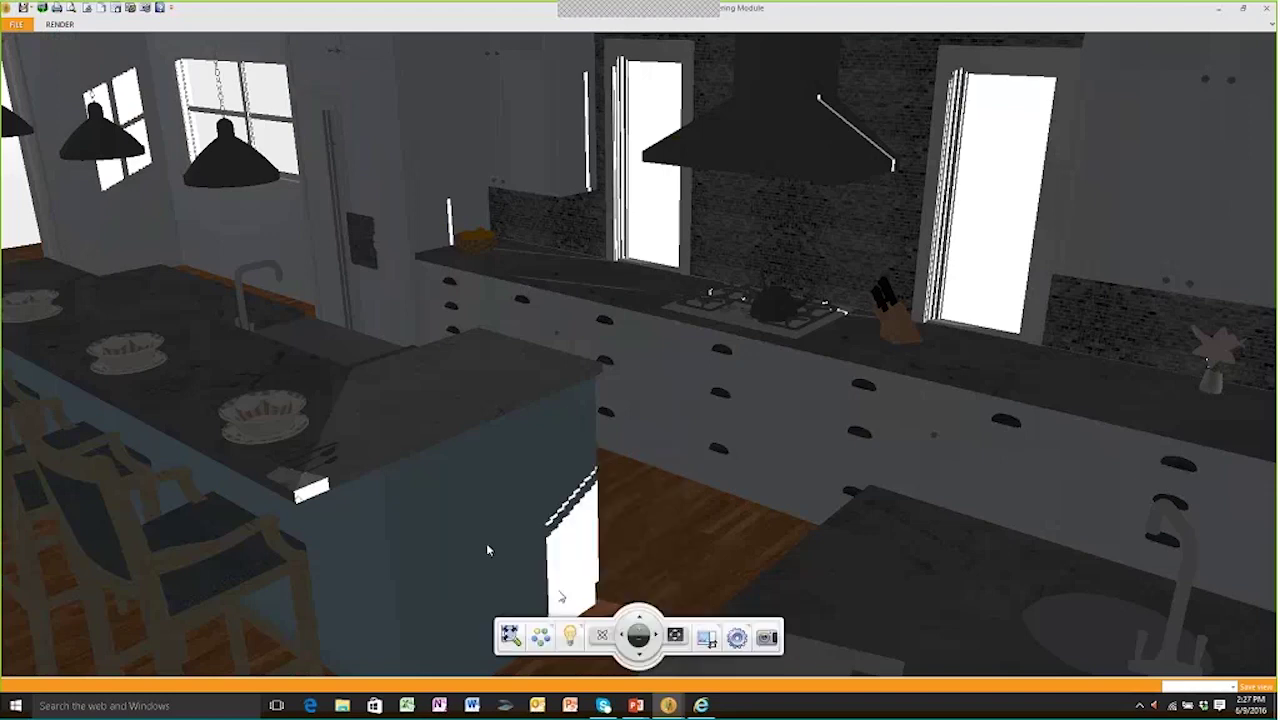
pyautogui.moveTo(571, 640)
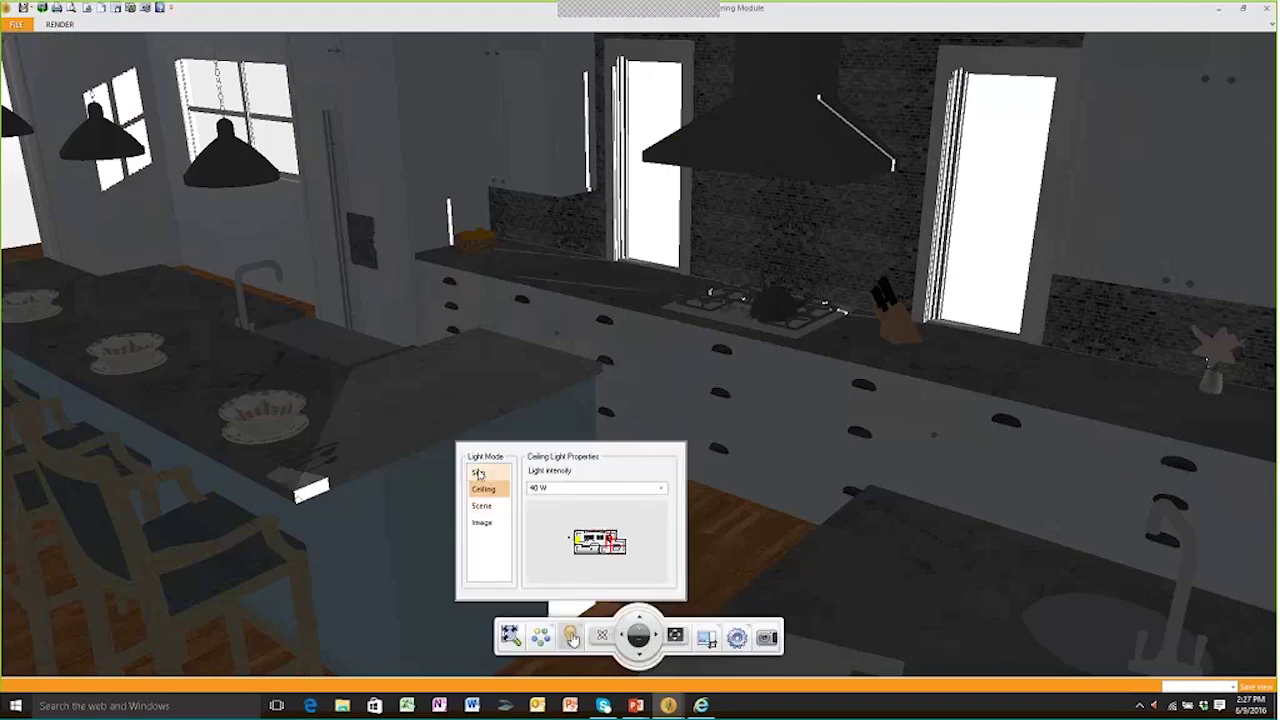
pyautogui.click(479, 473)
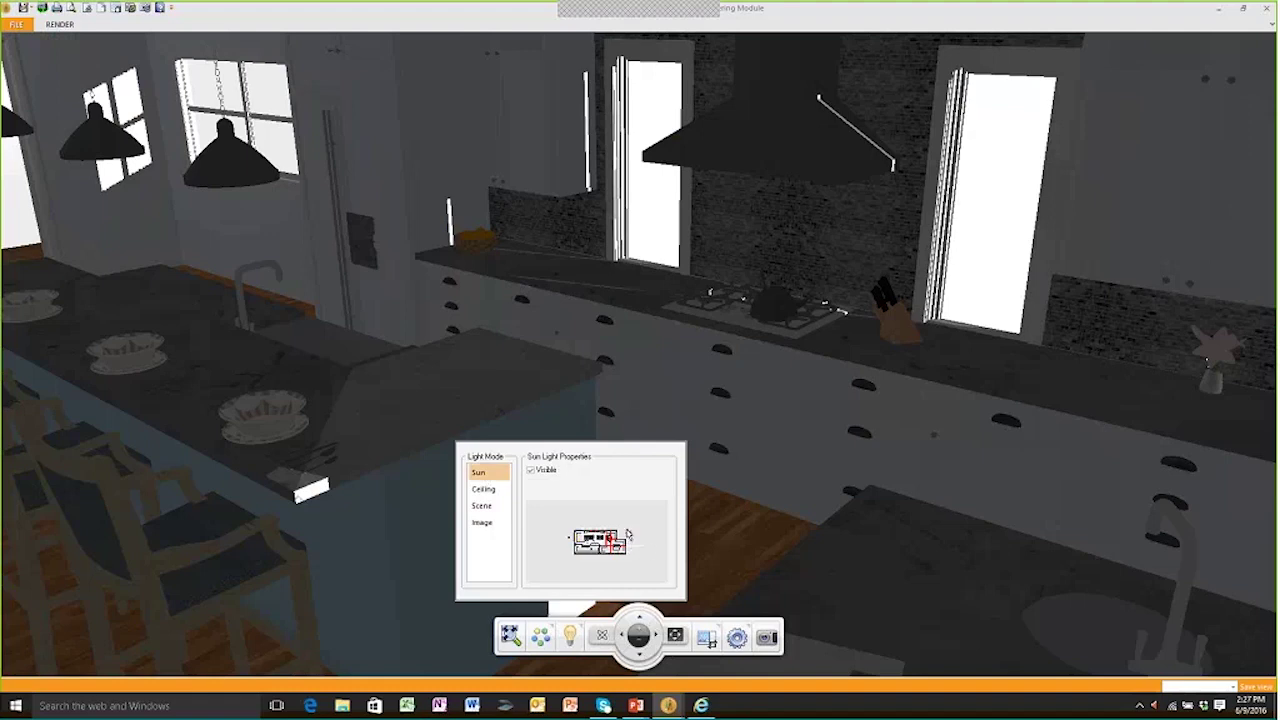
pyautogui.moveTo(625, 532)
pyautogui.mouseDown()
pyautogui.moveTo(610, 515)
pyautogui.moveTo(564, 533)
pyautogui.moveTo(591, 523)
pyautogui.moveTo(630, 548)
pyautogui.mouseUp()
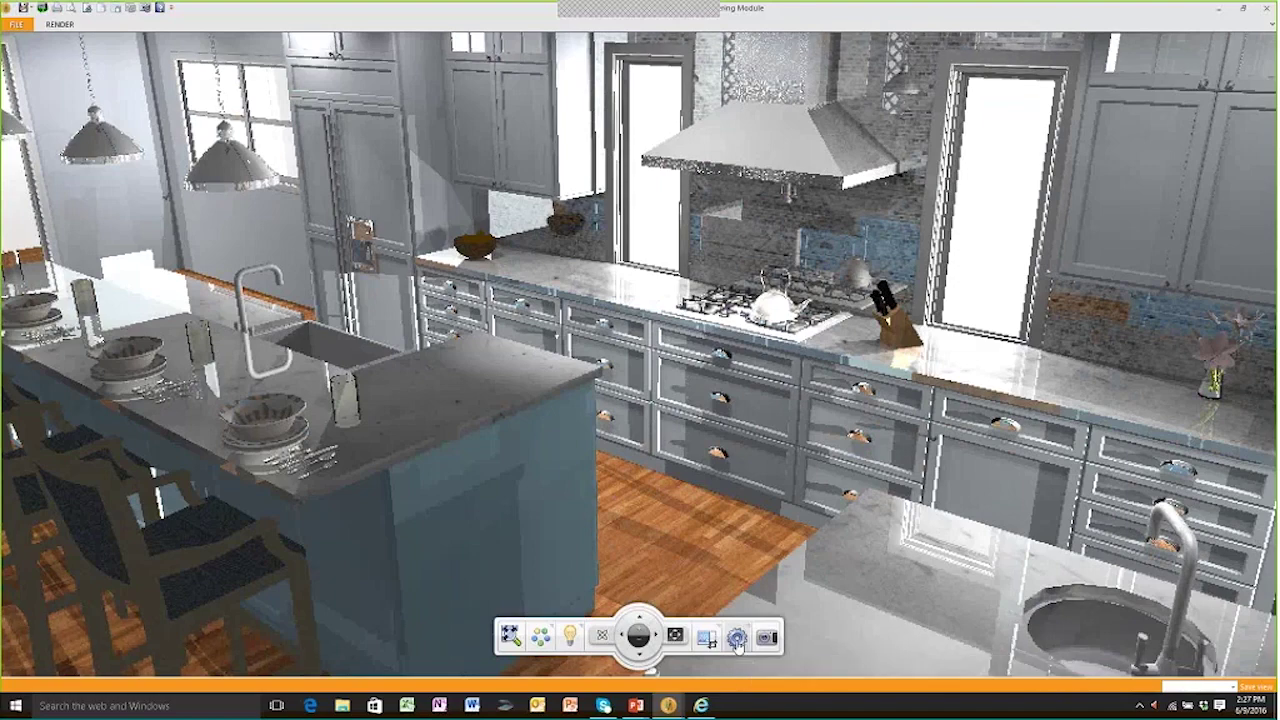
# Show the kitchen rendering in Wireframe mode and in Hidden Line mode, leaving Hidden Line selected
pyautogui.click(737, 638)
pyautogui.click(685, 462)
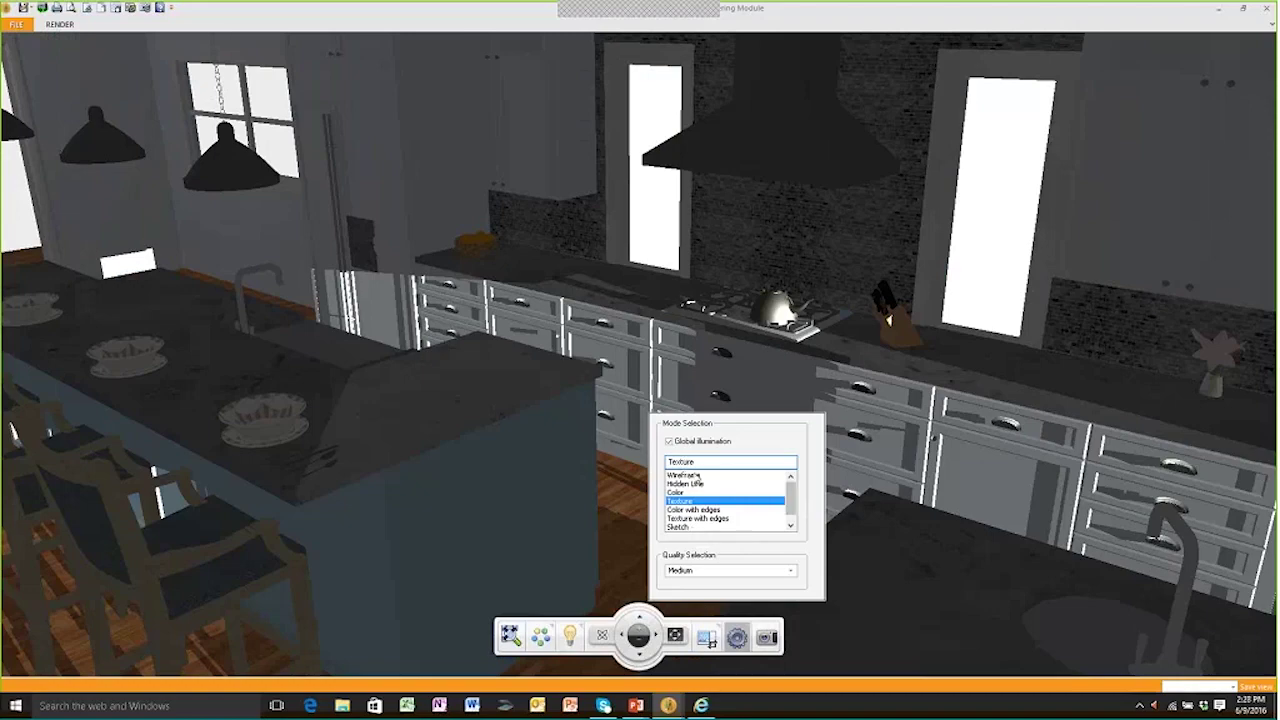
pyautogui.click(697, 476)
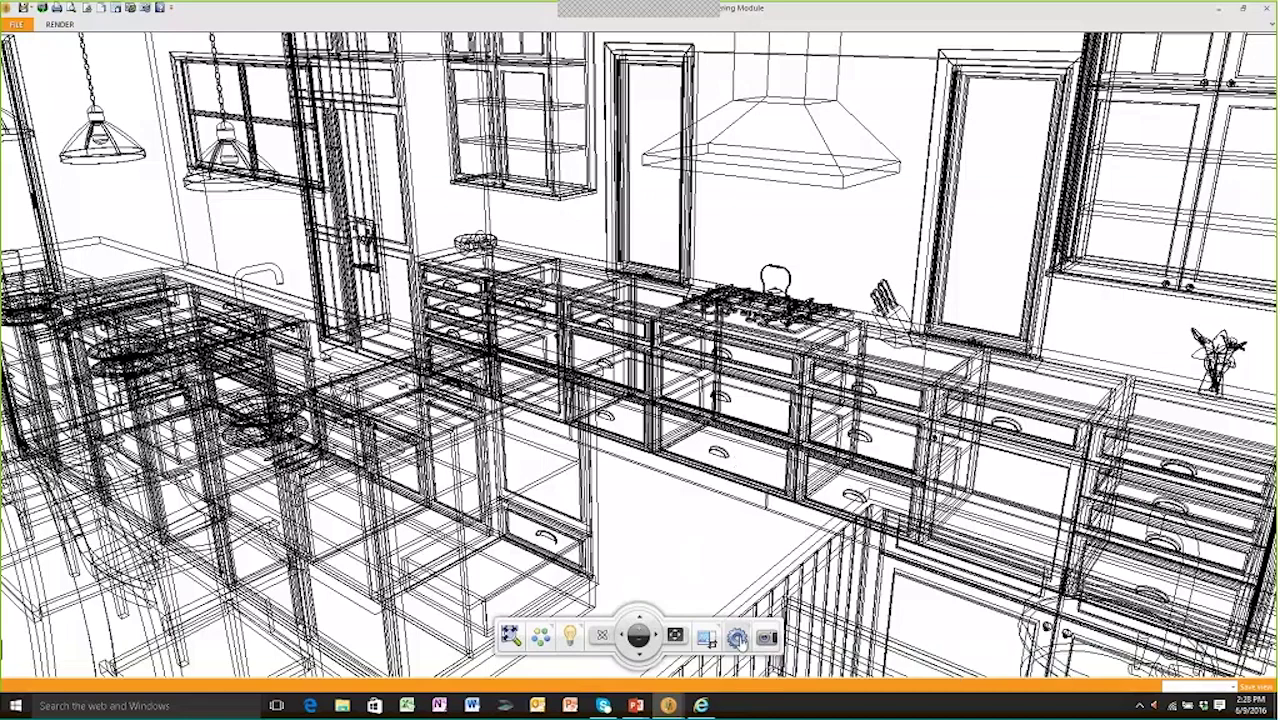
pyautogui.click(738, 638)
pyautogui.click(693, 484)
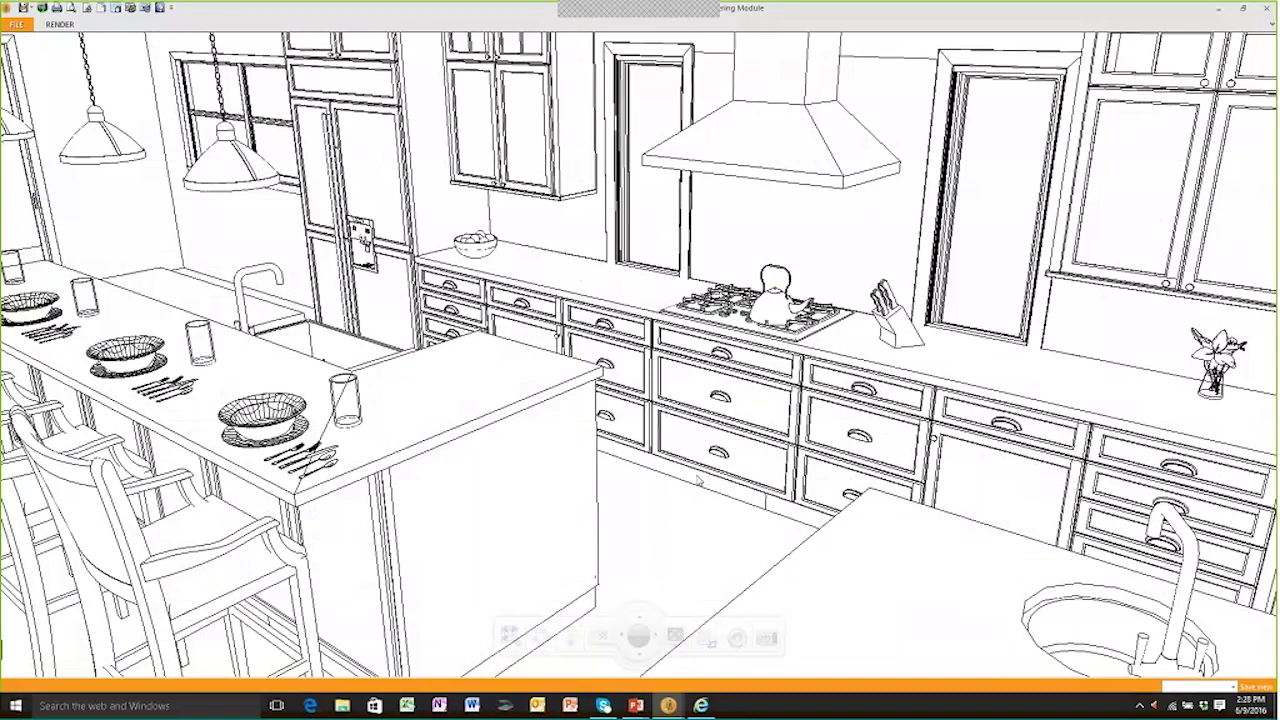
# Show the kitchen rendering in Texture mode and in Sketch with edges mode
pyautogui.click(738, 638)
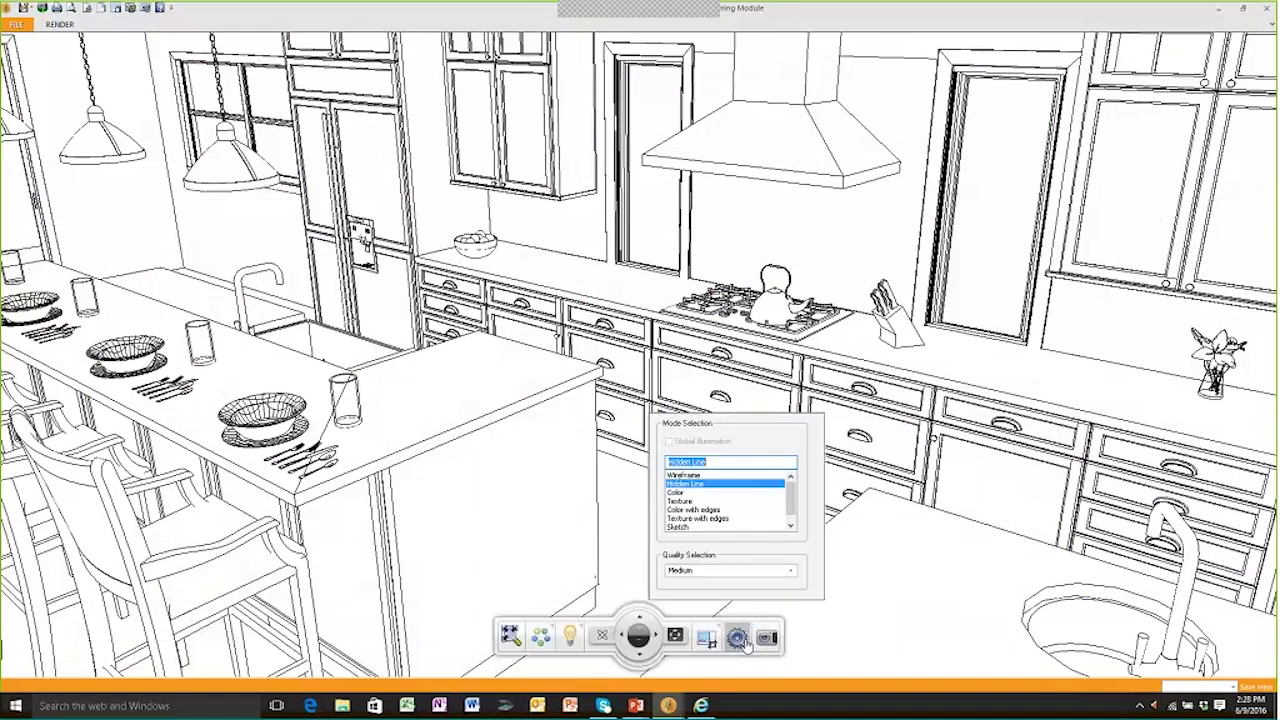
pyautogui.click(682, 501)
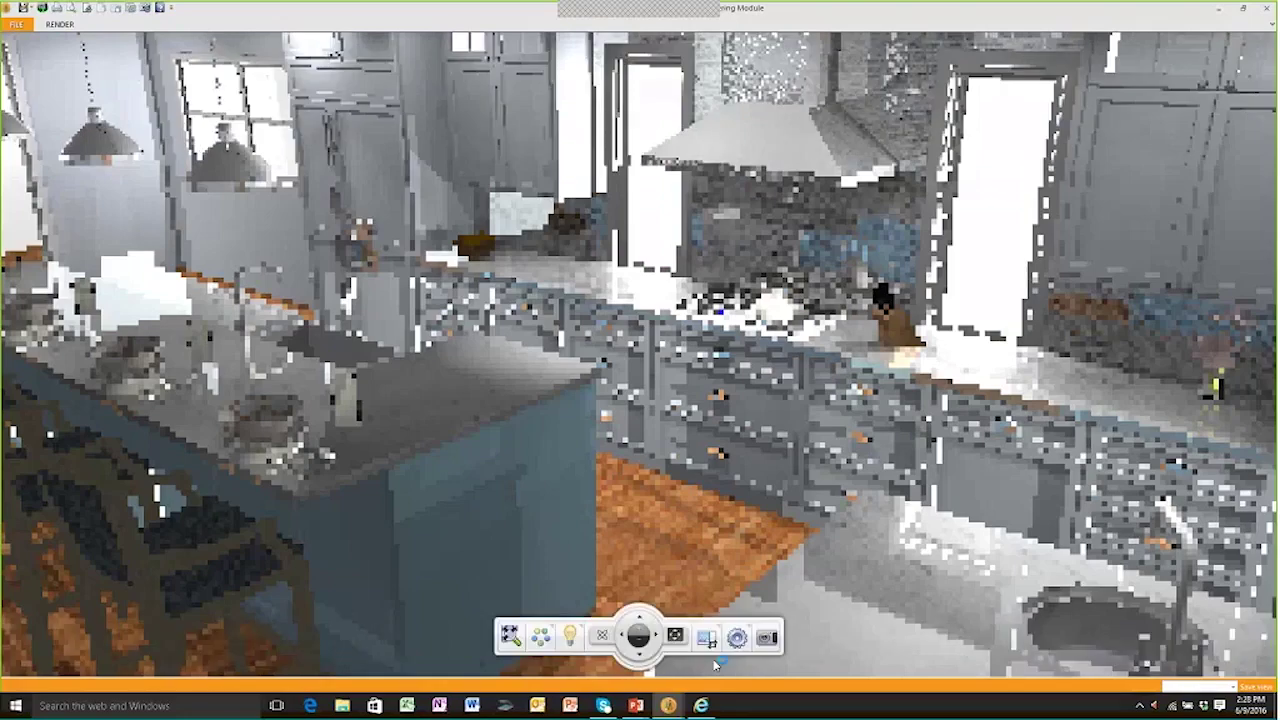
pyautogui.click(737, 638)
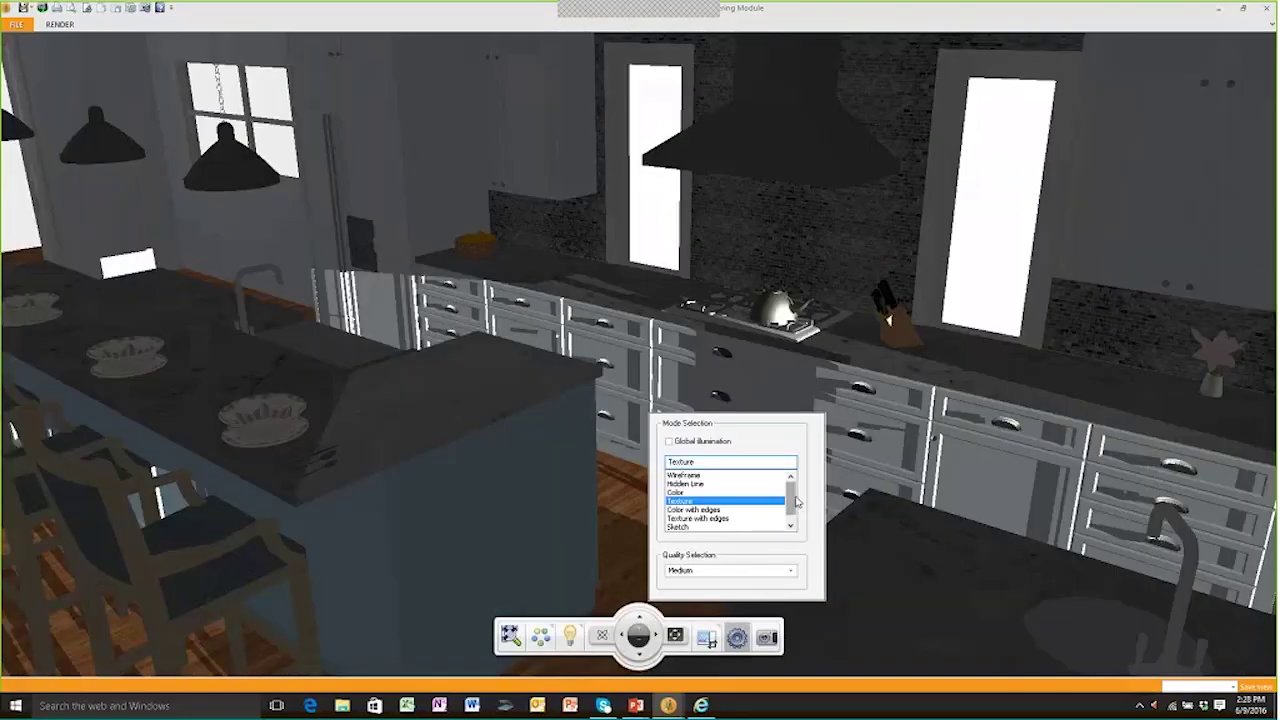
pyautogui.moveTo(796, 502); pyautogui.dragTo(796, 511)
pyautogui.click(718, 527)
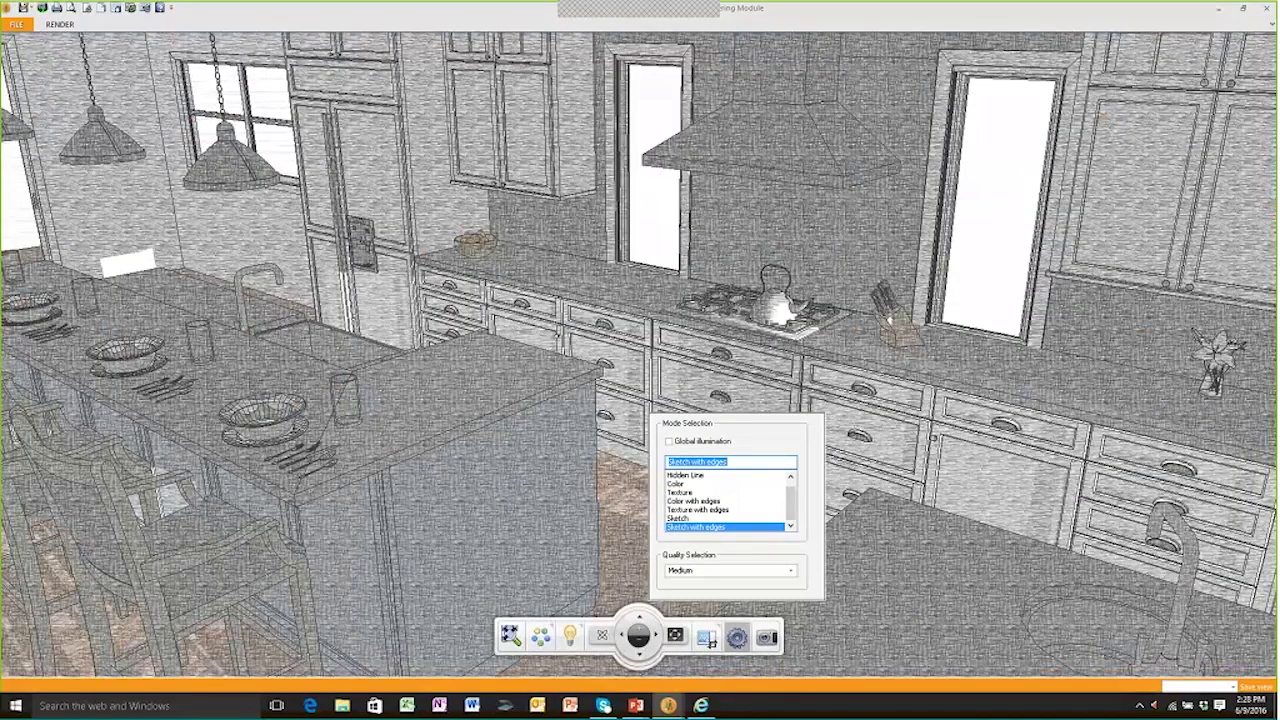
pyautogui.click(536, 450)
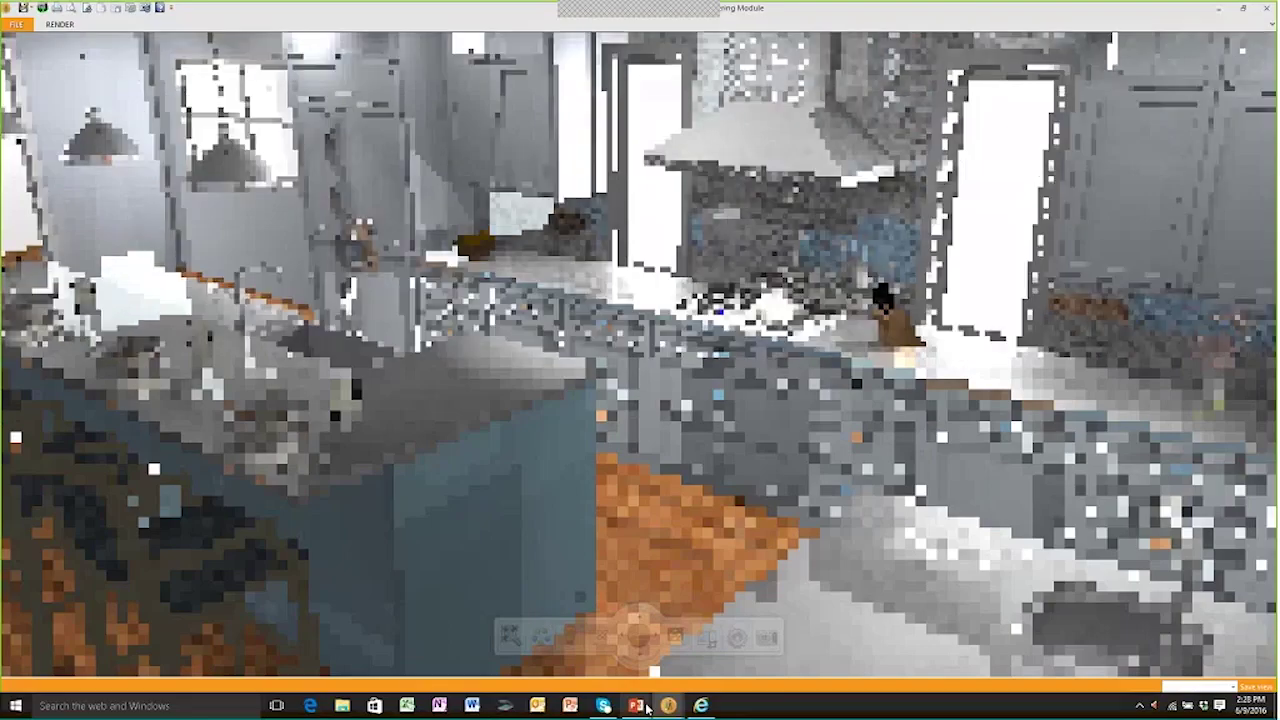
# Switch to the running PowerPoint slide show and advance to the panorama.2020.net/pano slide
pyautogui.moveTo(638, 686)
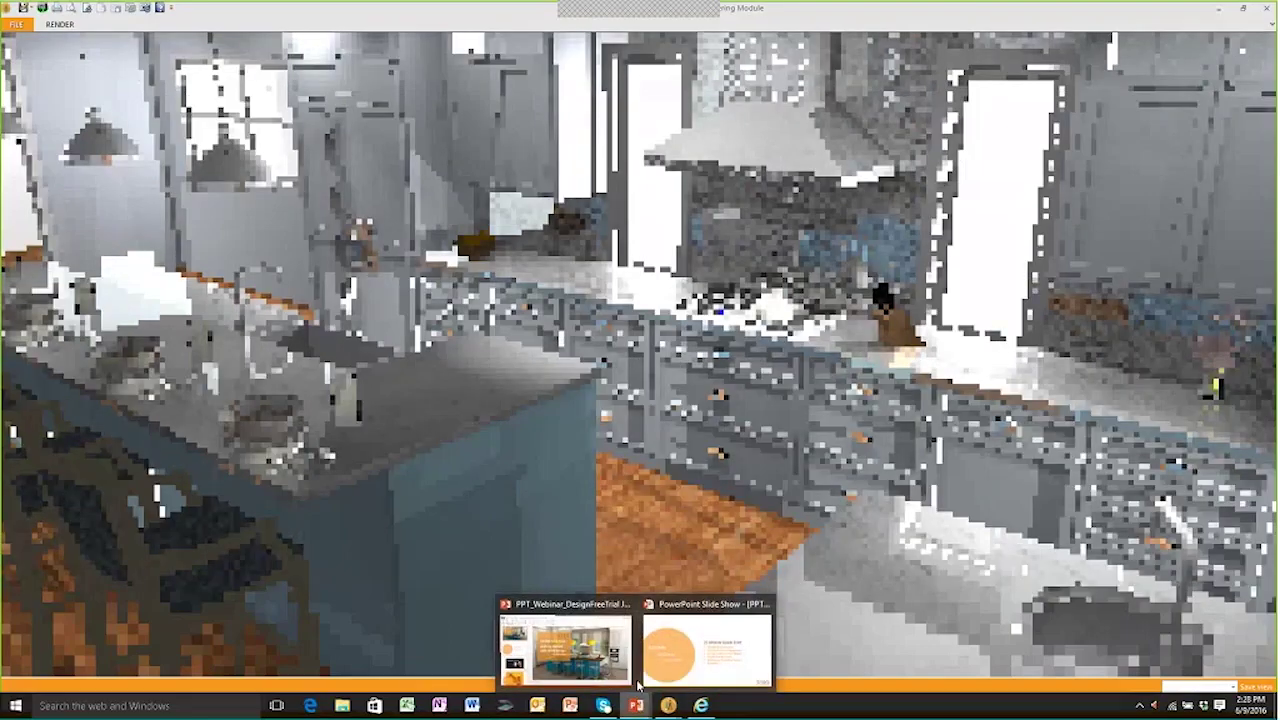
pyautogui.click(705, 650)
pyautogui.press('Right')
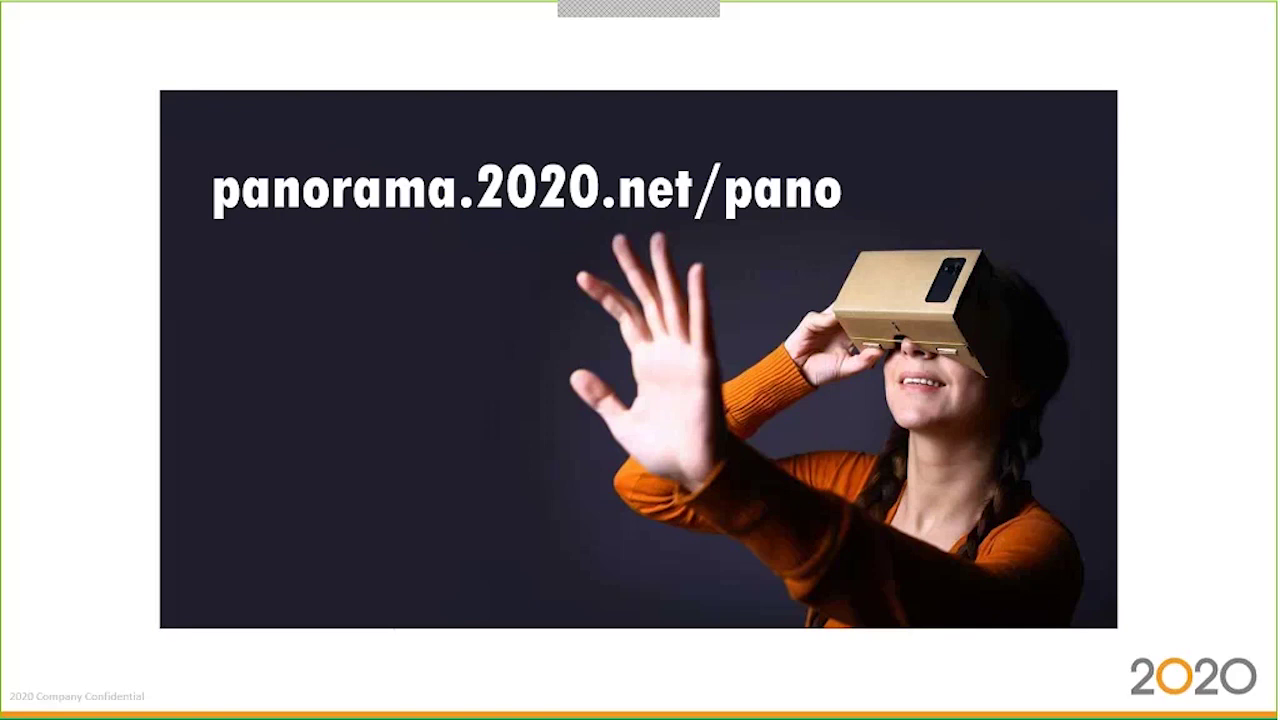
# Switch to Microsoft Edge and open the 2020 panorama site from the Kitchen & Bath favorites
pyautogui.press('super')
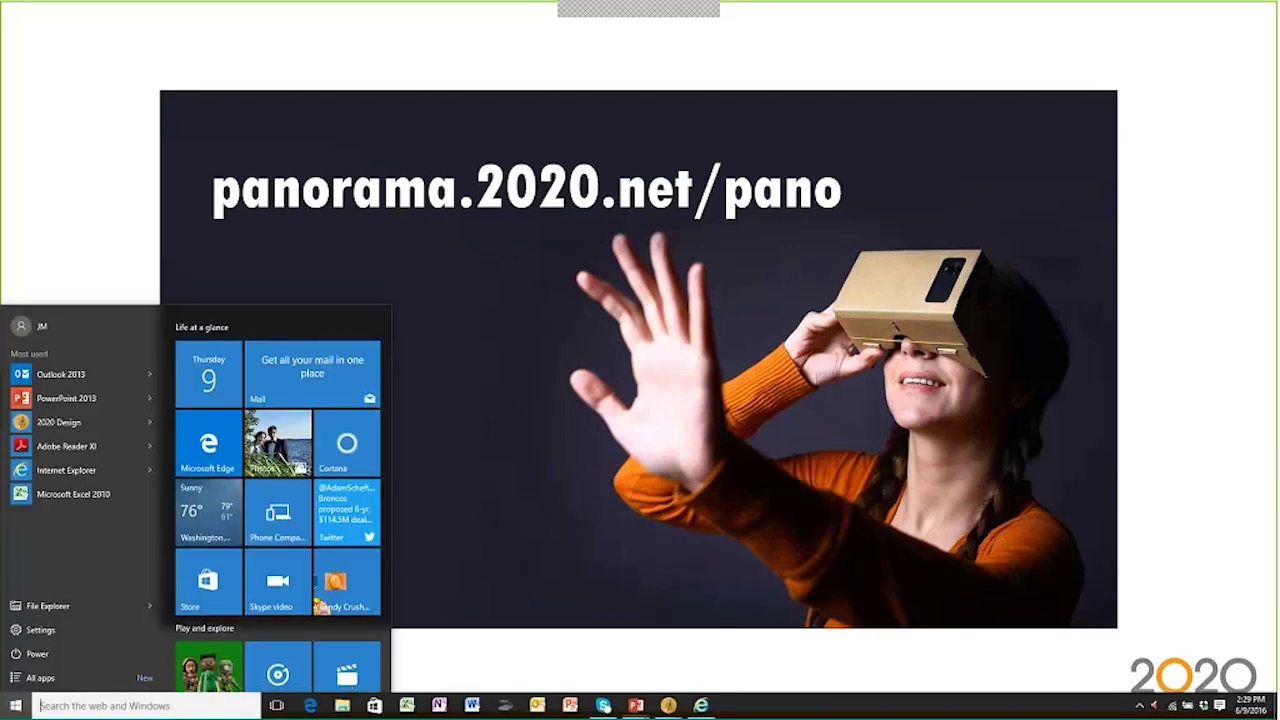
pyautogui.click(310, 705)
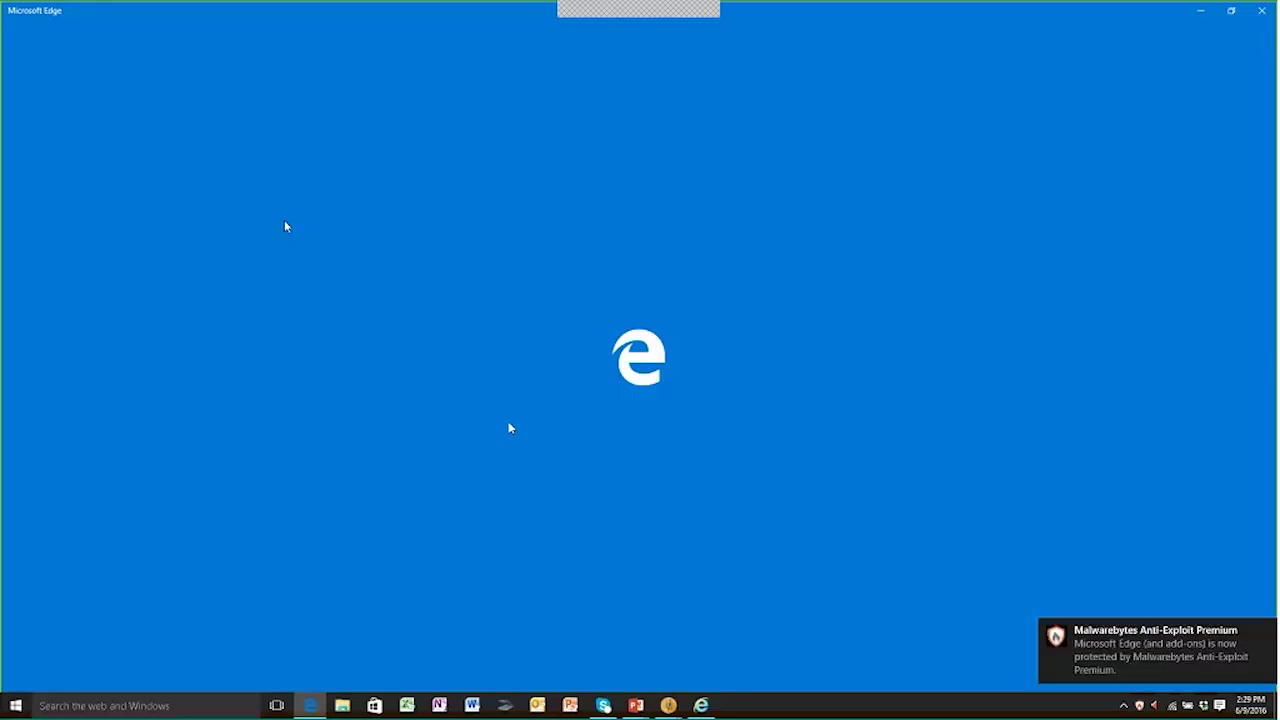
pyautogui.click(1178, 36)
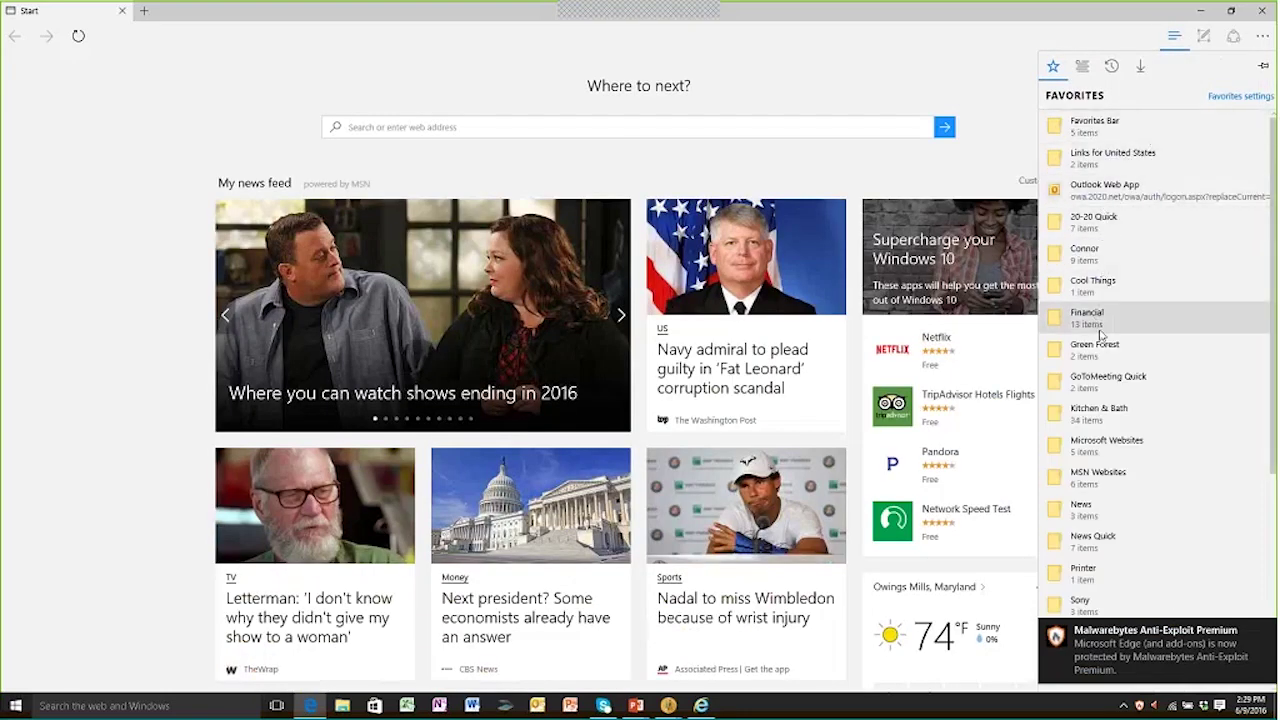
pyautogui.click(1100, 412)
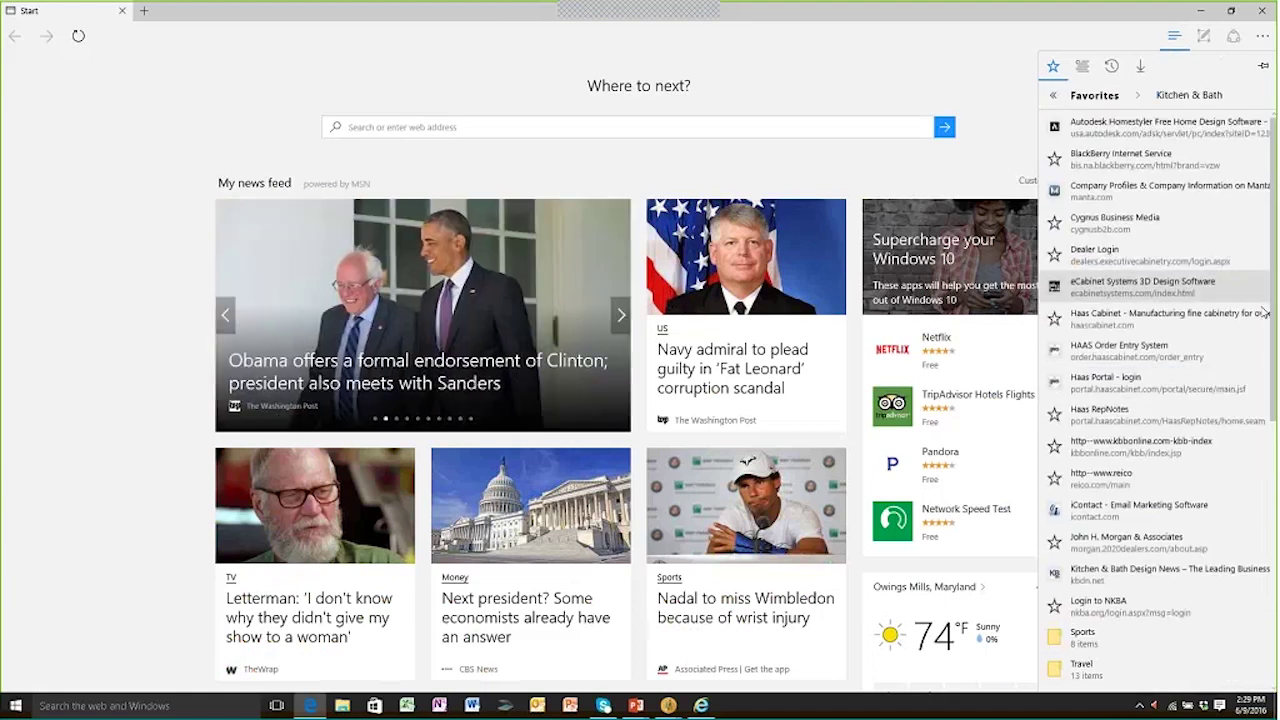
pyautogui.moveTo(1274, 328); pyautogui.dragTo(1271, 600)
pyautogui.click(1150, 675)
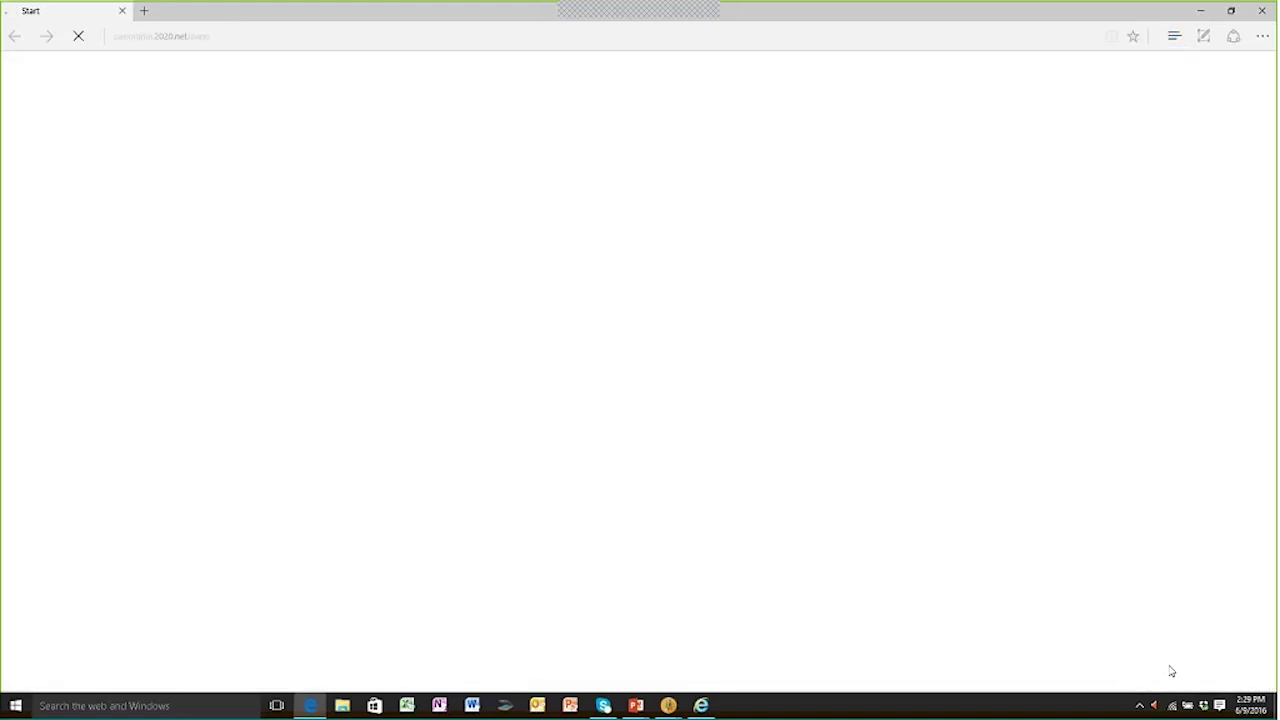
# Open the 2020 Design panorama, look around the Budget Friendly Kitchen, and switch back to the PowerPoint slide show
pyautogui.click(614, 571)
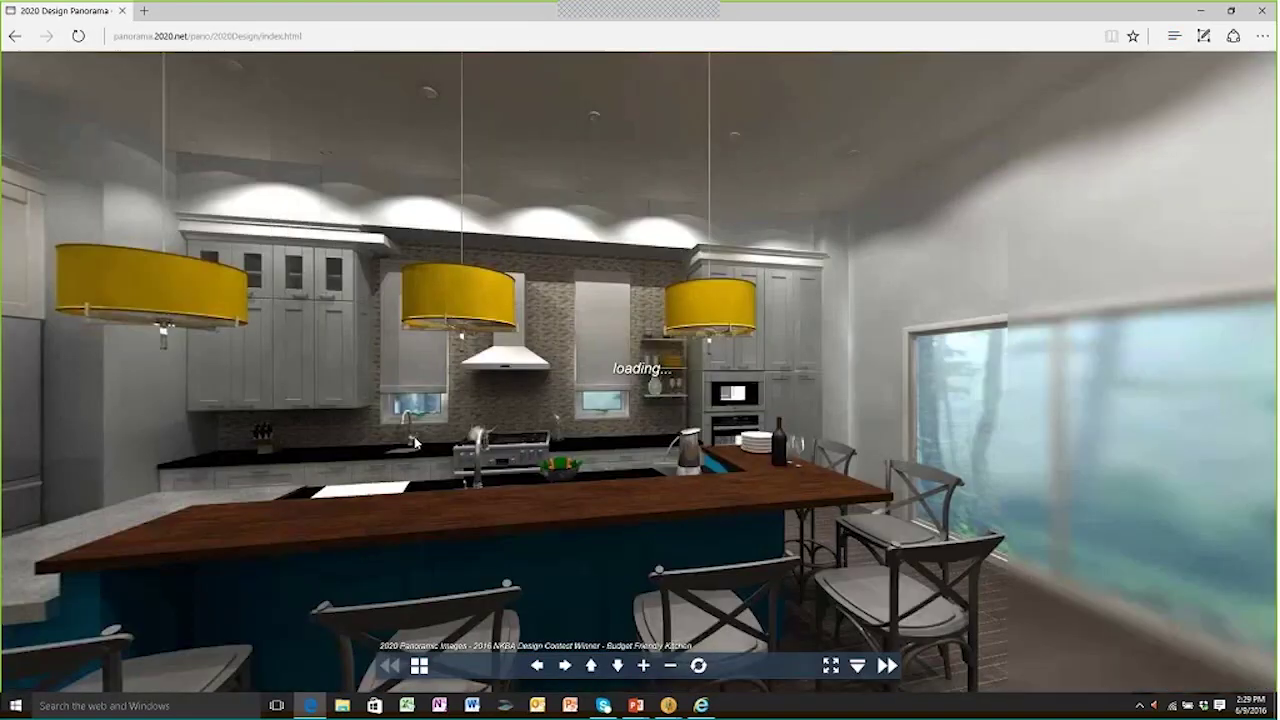
pyautogui.moveTo(448, 434); pyautogui.dragTo(408, 388)
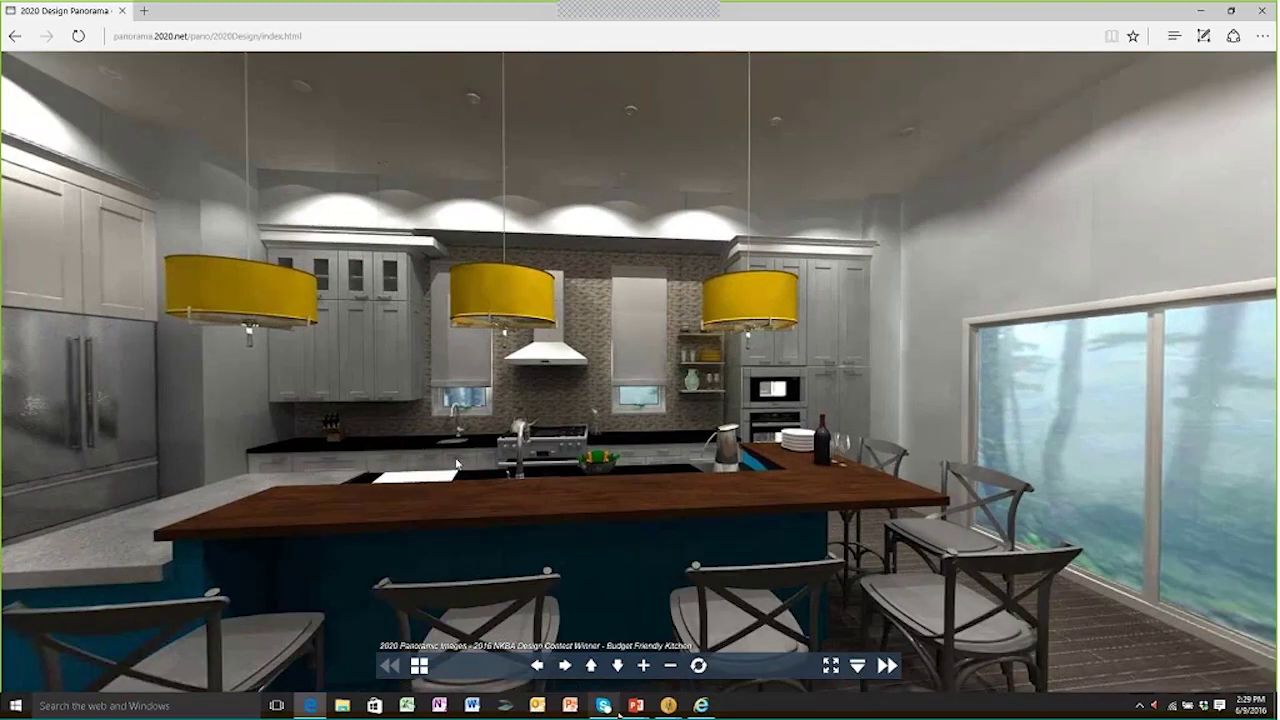
pyautogui.moveTo(636, 705)
pyautogui.click(678, 641)
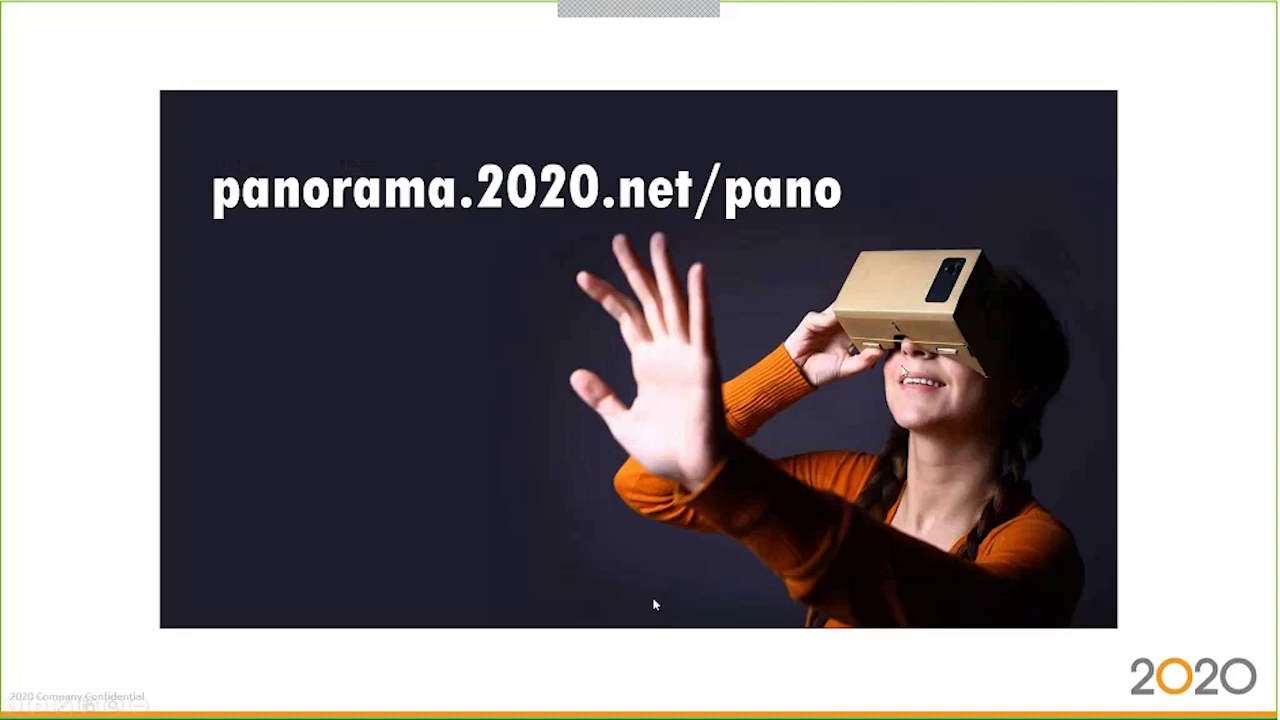